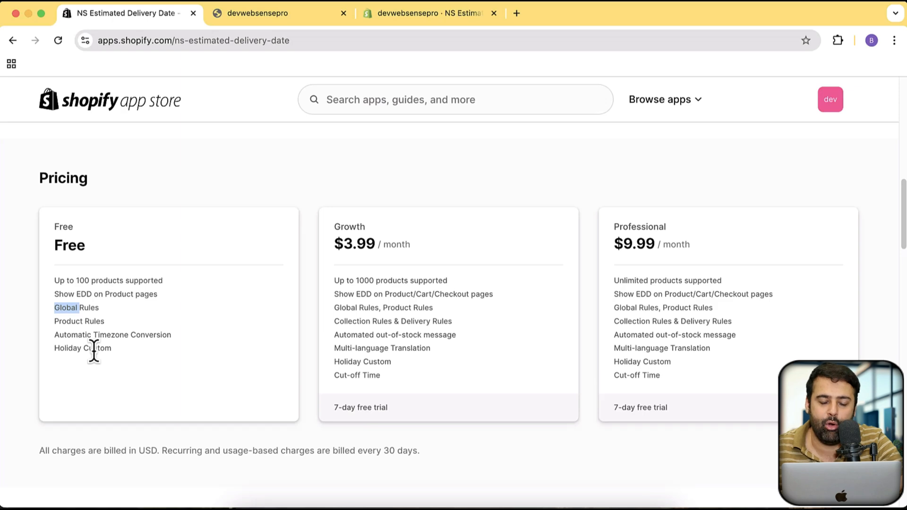
Start the Add block setup from the NS Estimated Delivery Date dashboard and review the product template's blocks and delivery widget in the theme editor
scroll(361, 348, "up", 15)
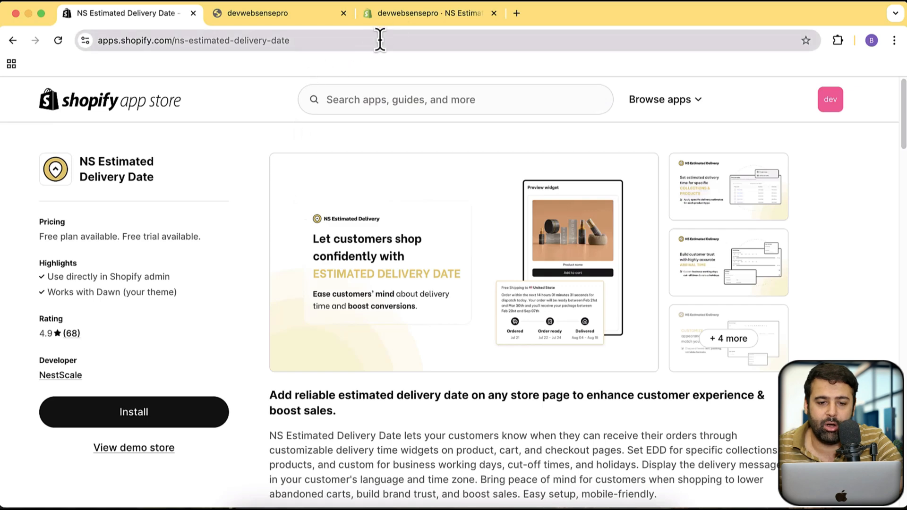
left_click(424, 26)
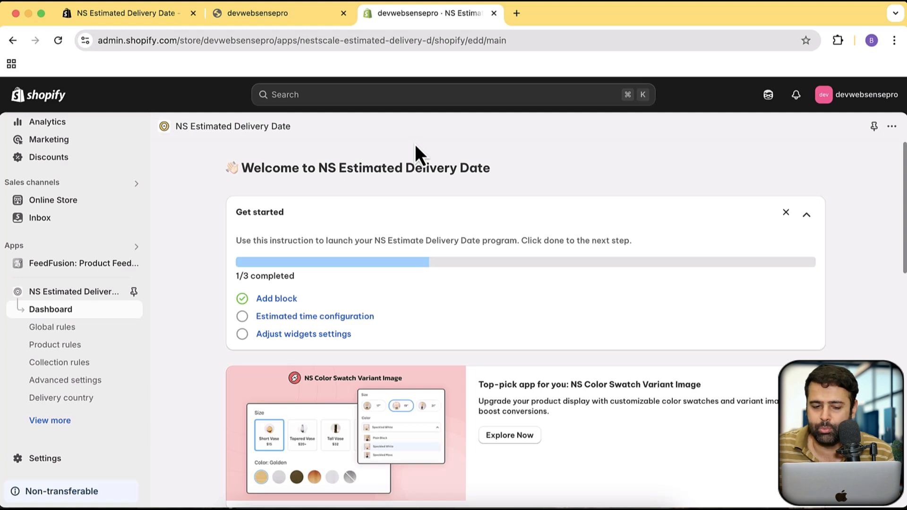
left_click(280, 302)
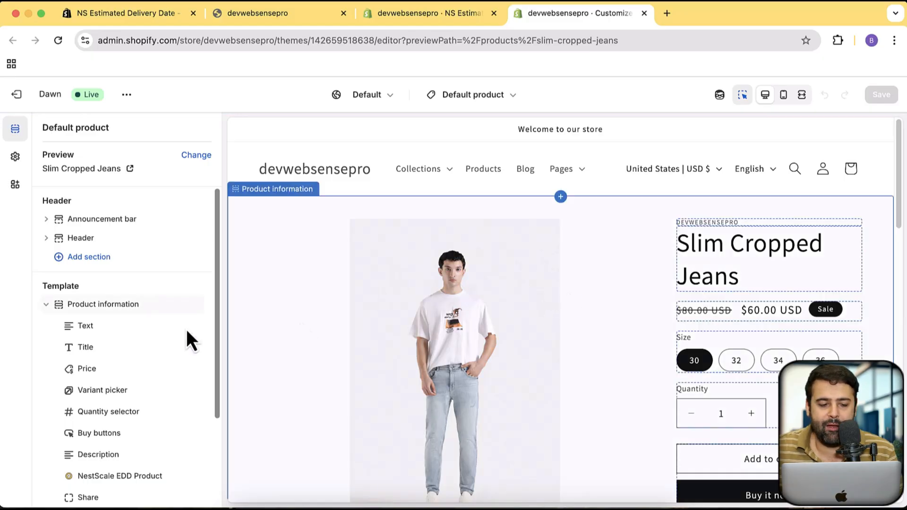
scroll(186, 338, "down", 3)
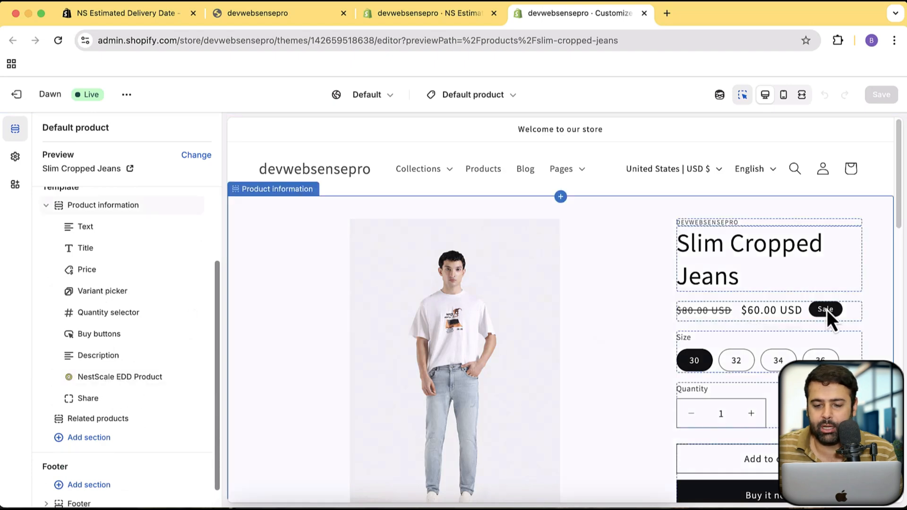
scroll(828, 312, "down", 8)
scroll(827, 319, "down", 1)
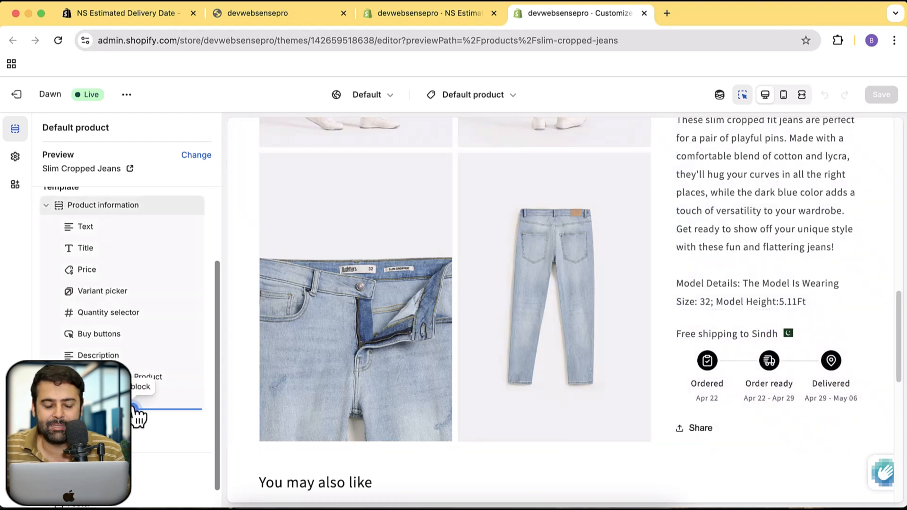
Add another NestScale EDD Product app block below Share in the product information section, and delete that extra block
left_click(136, 408)
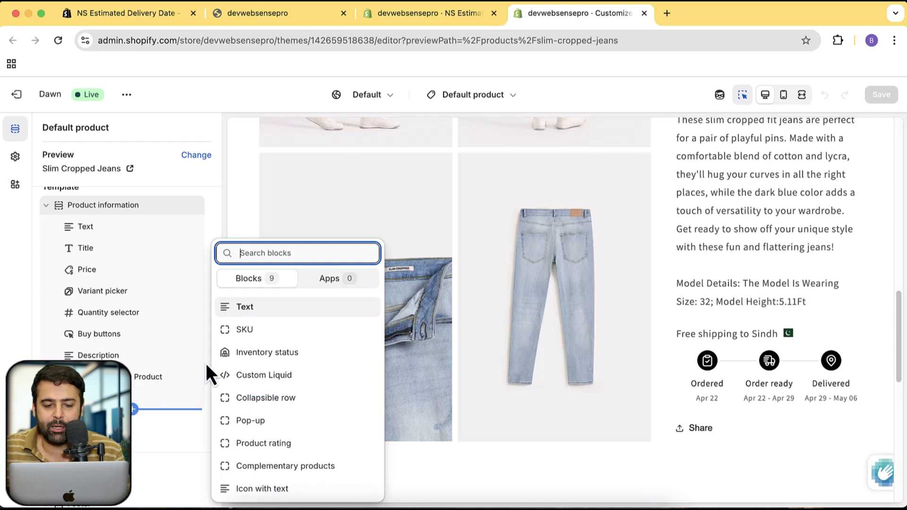
left_click(334, 286)
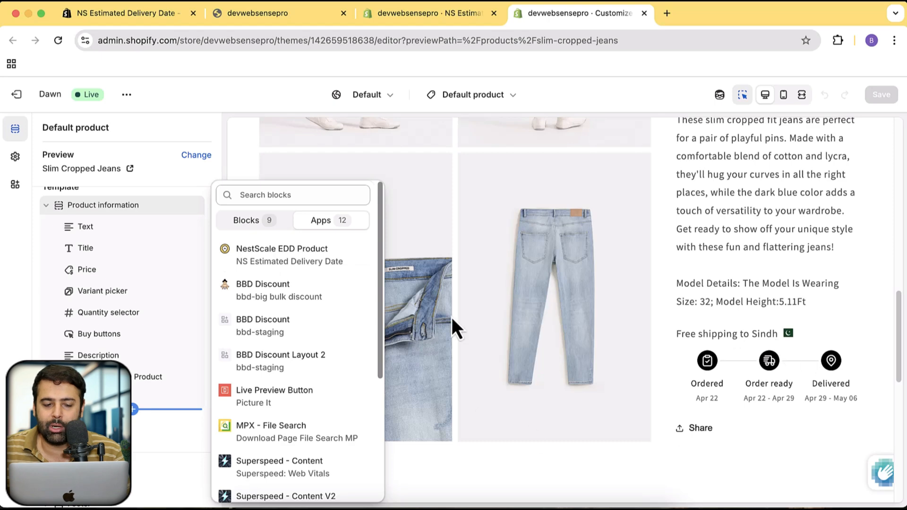
left_click(354, 264)
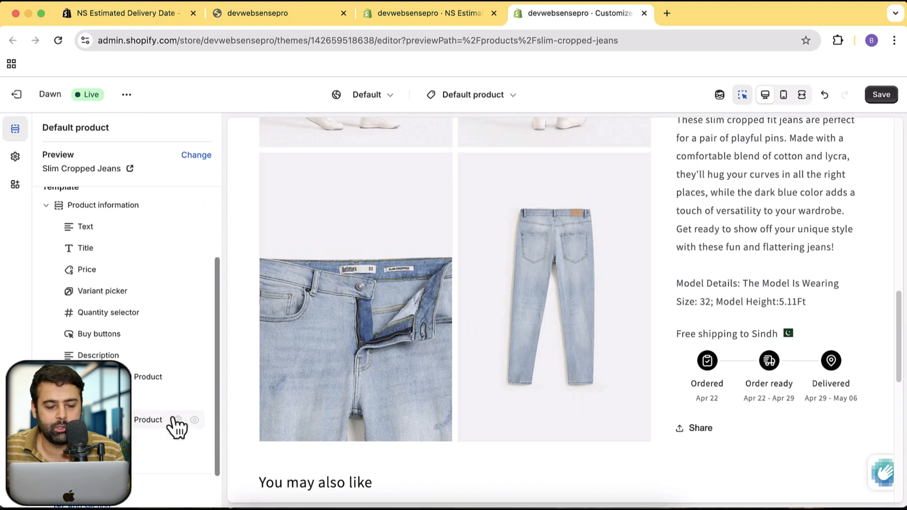
left_click(178, 419)
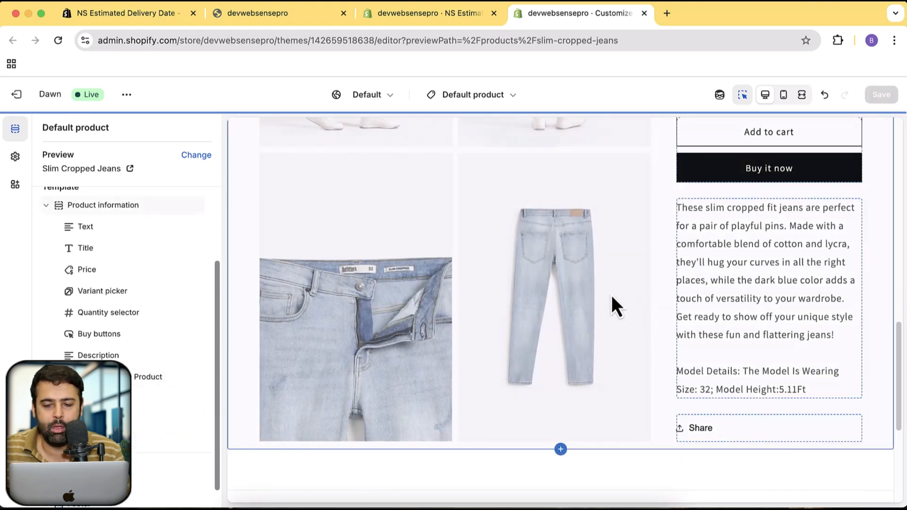
Open the delivery app's global rules page and the Color Blocking Shorts product page on the storefront
left_click(407, 18)
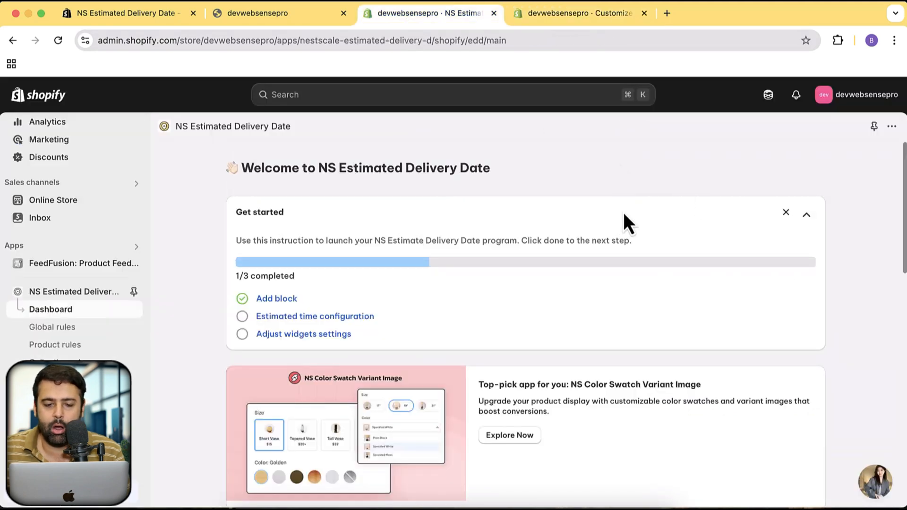
left_click(82, 331)
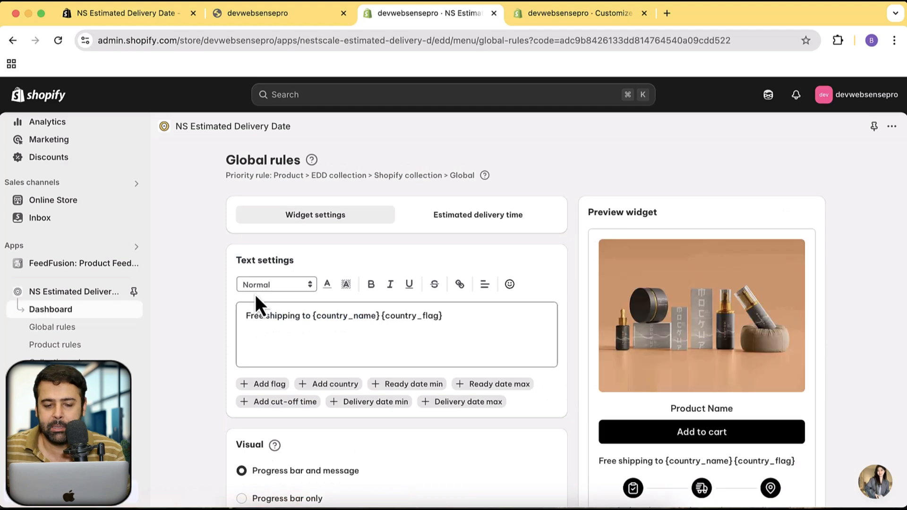
left_click(298, 26)
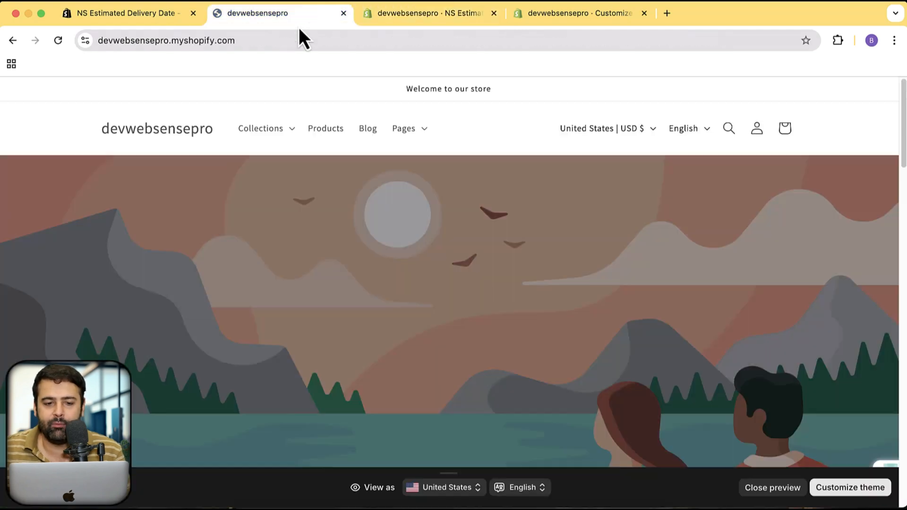
scroll(824, 249, "down", 15)
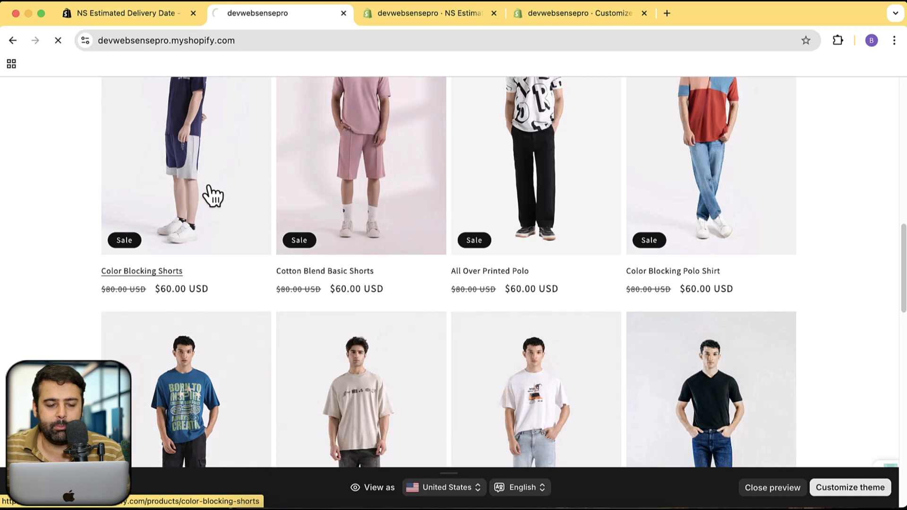
left_click(211, 194)
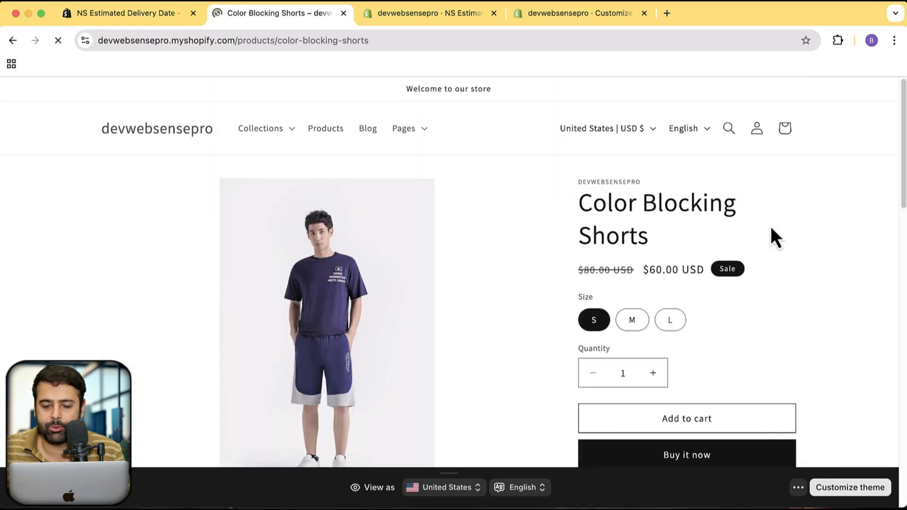
Hide the store preview bar and examine the estimated delivery widget on the Color Blocking Shorts page
scroll(858, 219, "down", 7)
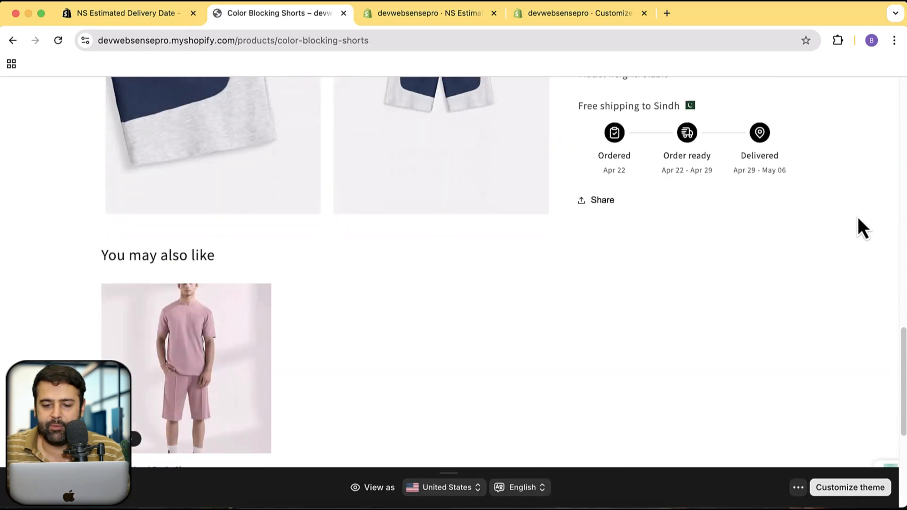
scroll(857, 218, "up", 1)
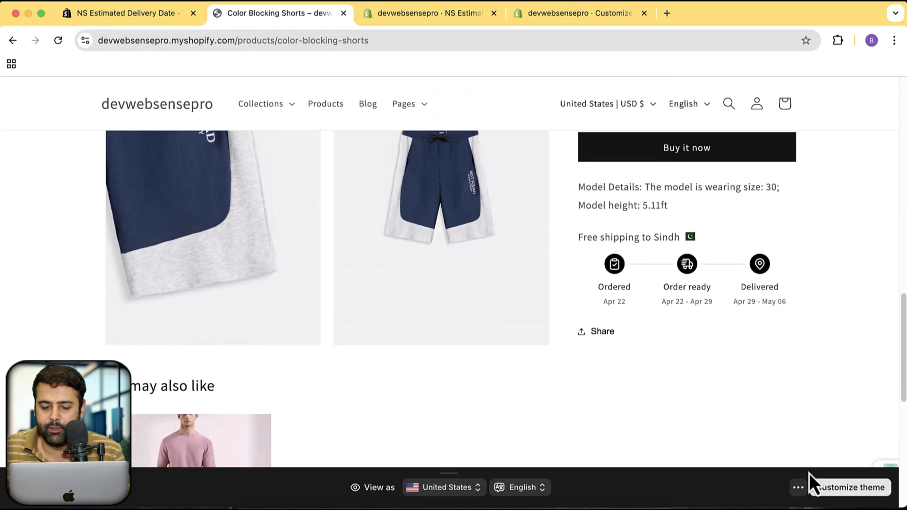
left_click(798, 488)
left_click(808, 462)
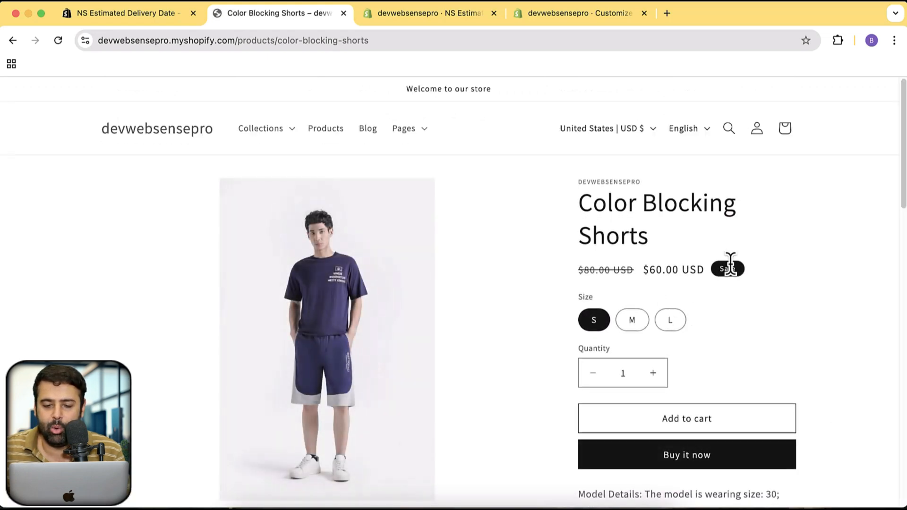
scroll(662, 307, "down", 1)
scroll(737, 330, "down", 1)
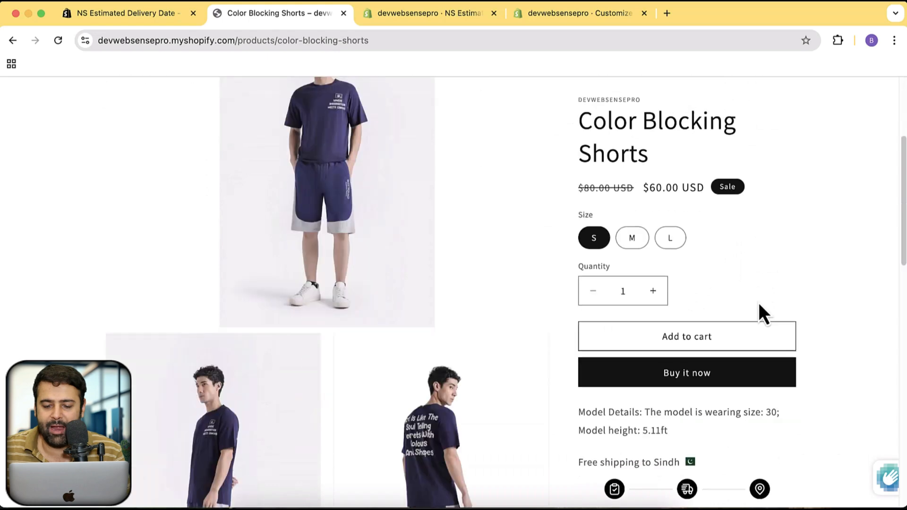
scroll(785, 349, "down", 3)
scroll(755, 356, "down", 5)
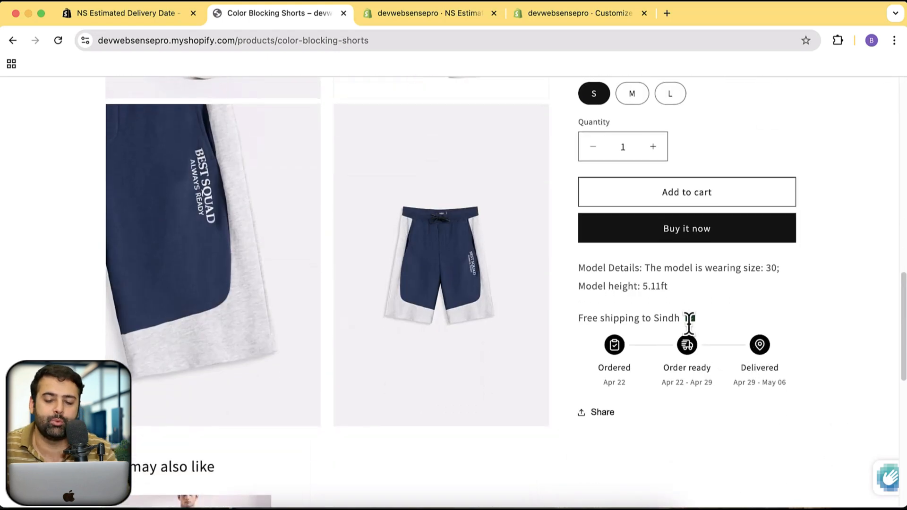
scroll(699, 331, "up", 3)
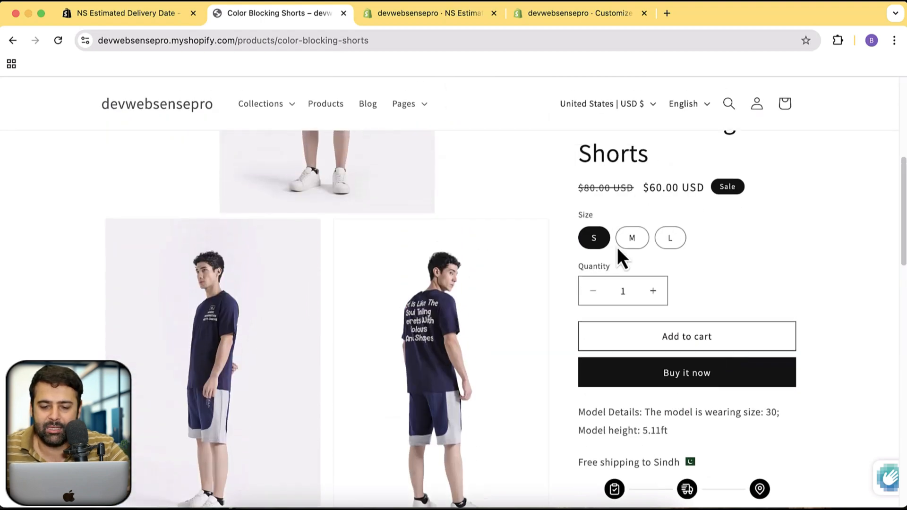
Move the NestScale EDD Product block between Price and Variant picker in the theme editor and save the template
left_click(560, 16)
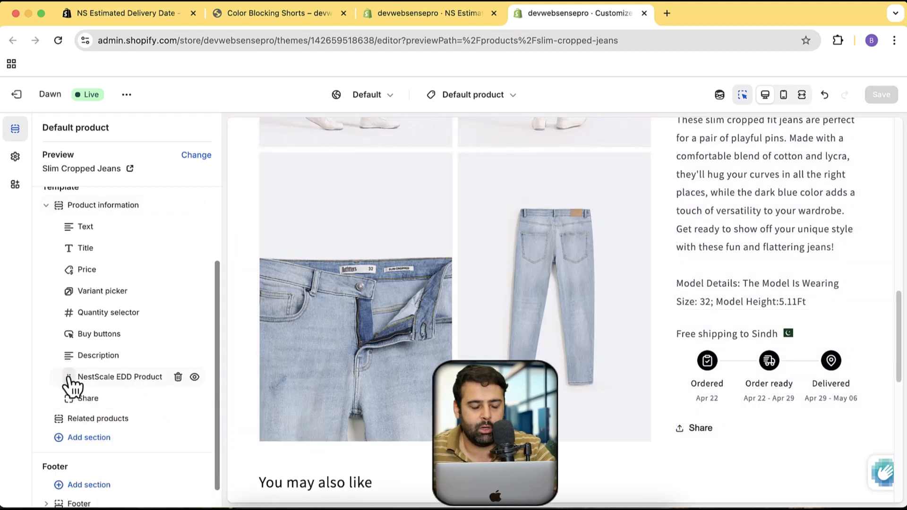
left_click_drag(69, 386, 82, 290)
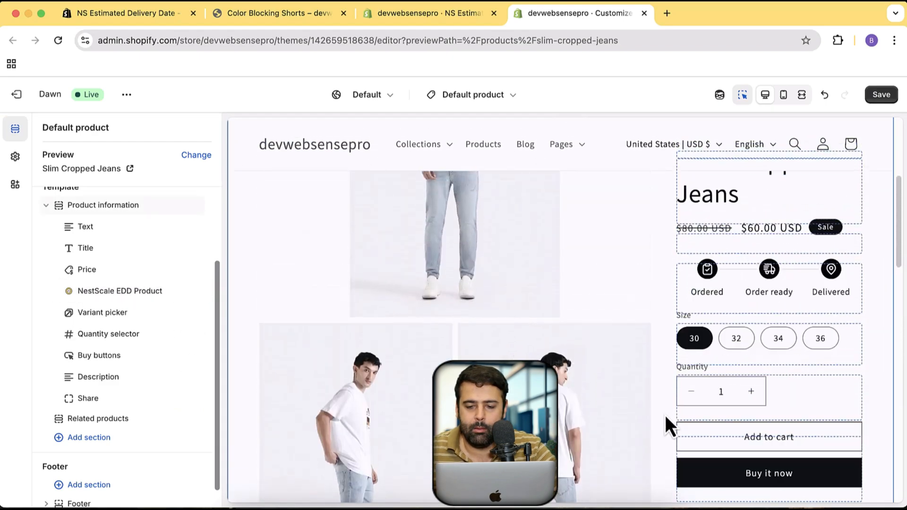
left_click(881, 94)
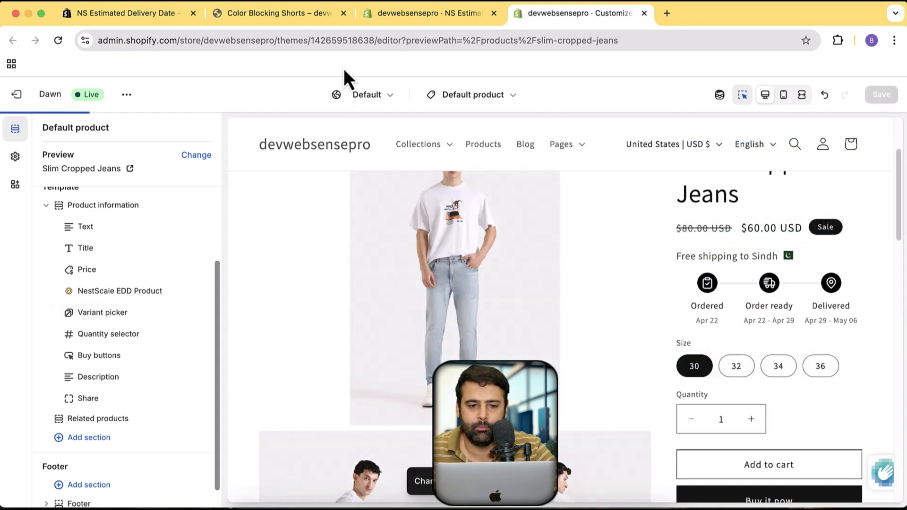
Reload the Color Blocking Shorts storefront page and check the placement and stages of the delivery widget
left_click(303, 19)
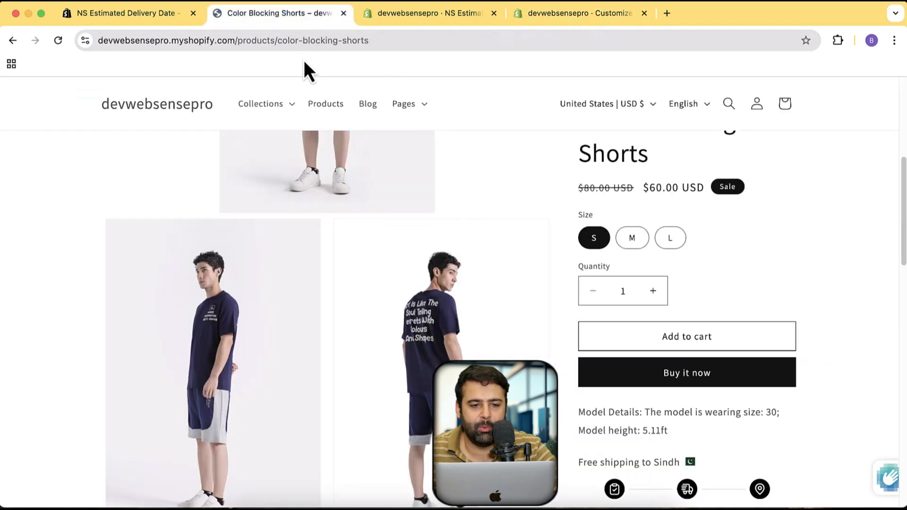
left_click(345, 41)
key("Return")
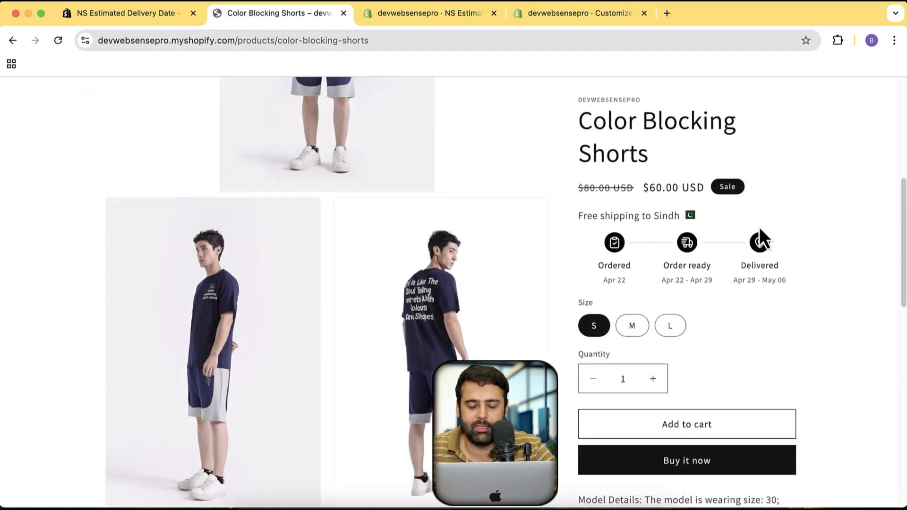
scroll(760, 236, "up", 5)
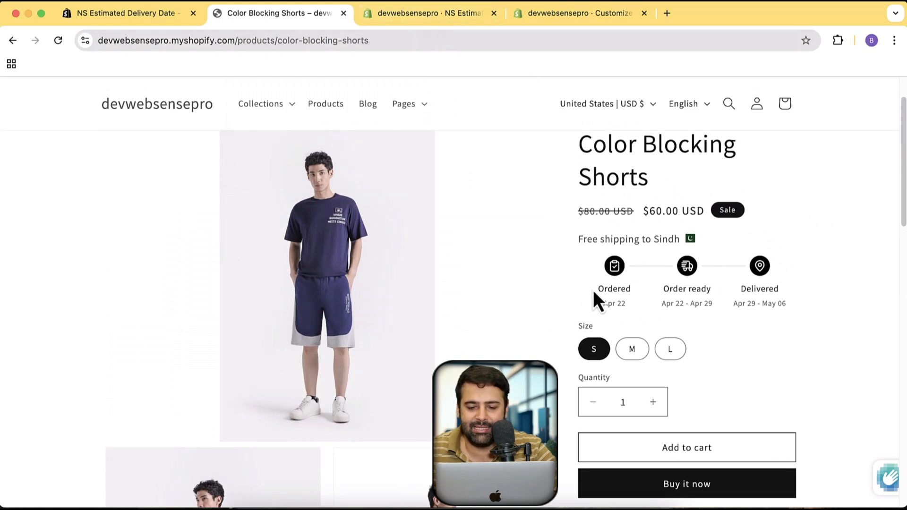
left_click_drag(595, 289, 613, 289)
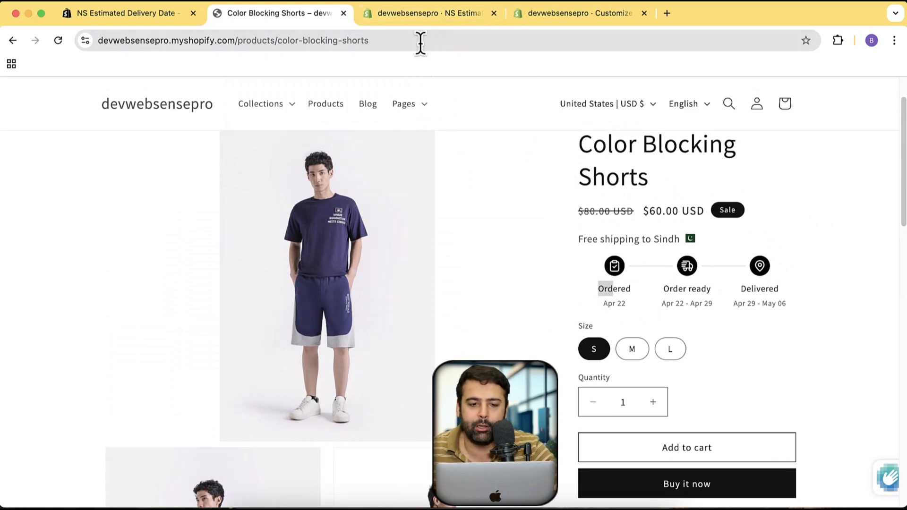
In the app's global estimated delivery time rules, set both the order ready range and the order delivery range to 0–2 days and save
left_click(440, 17)
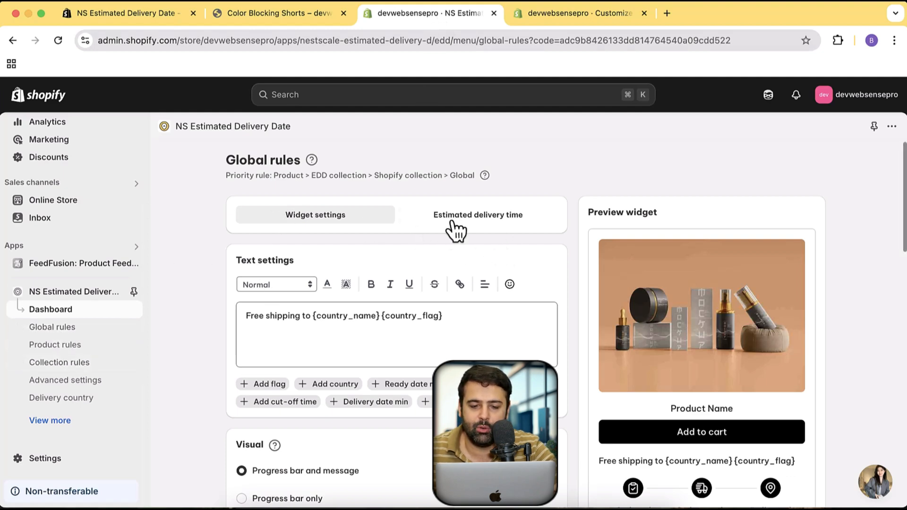
left_click(490, 221)
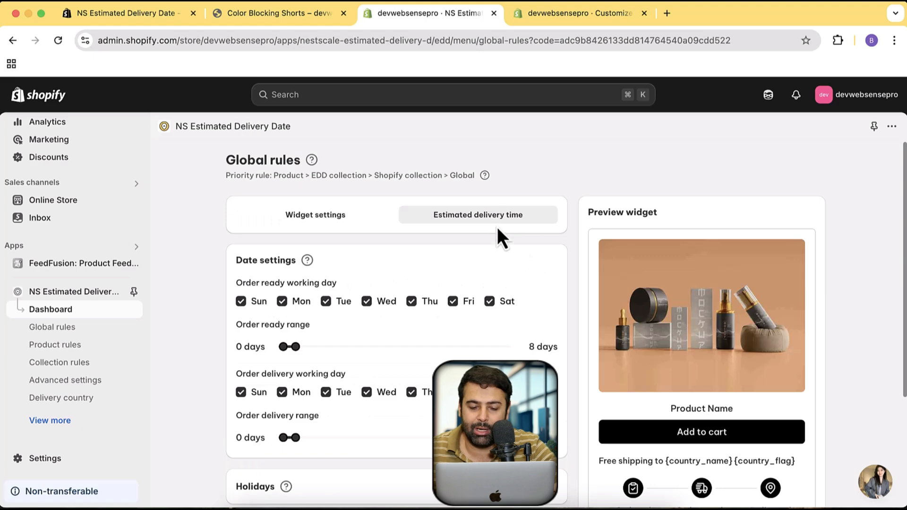
scroll(558, 311, "down", 5)
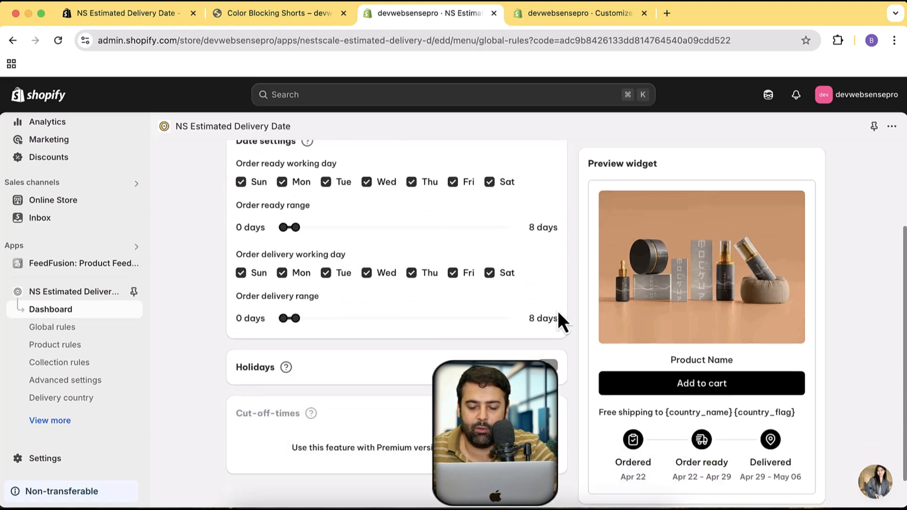
scroll(557, 311, "up", 2)
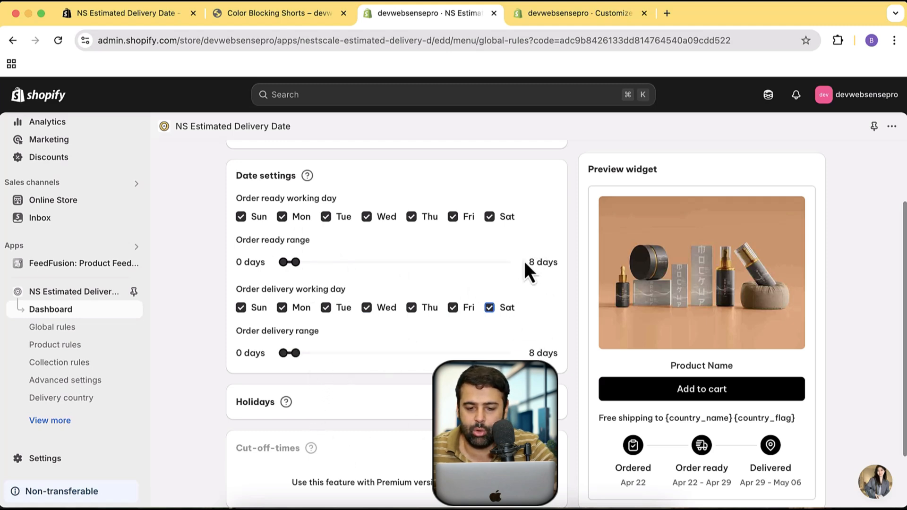
left_click_drag(300, 270, 287, 267)
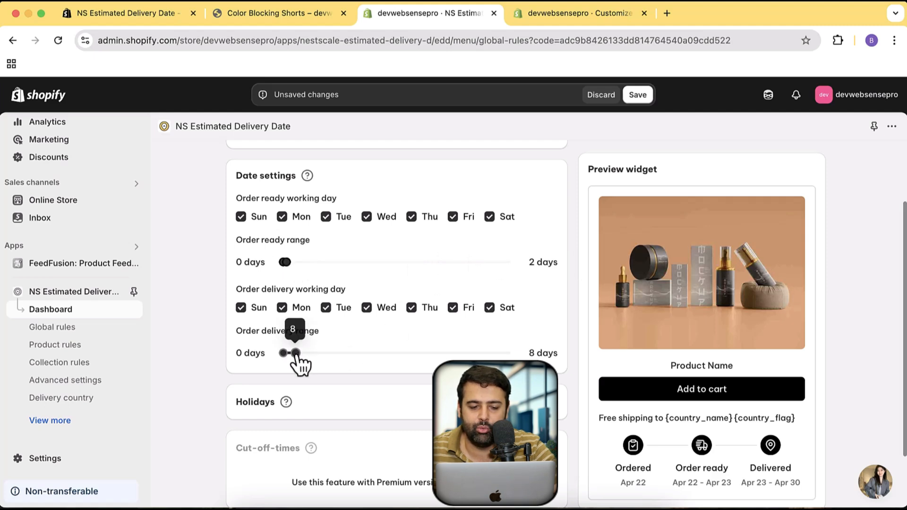
left_click_drag(296, 354, 290, 362)
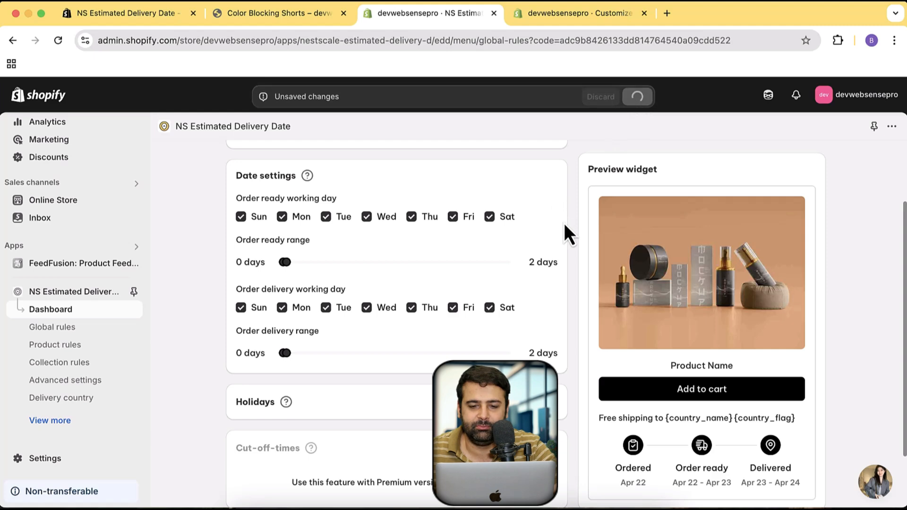
scroll(564, 223, "down", 1)
scroll(564, 223, "down", 3)
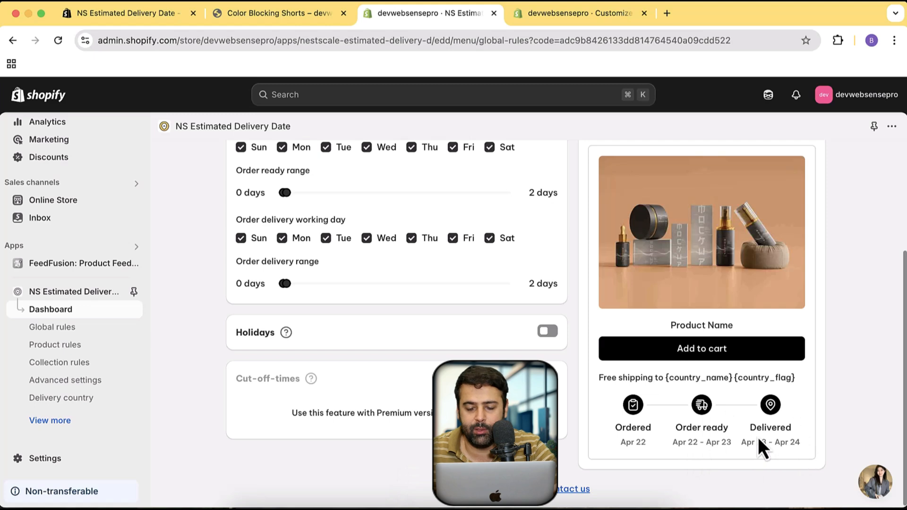
scroll(559, 399, "up", 4)
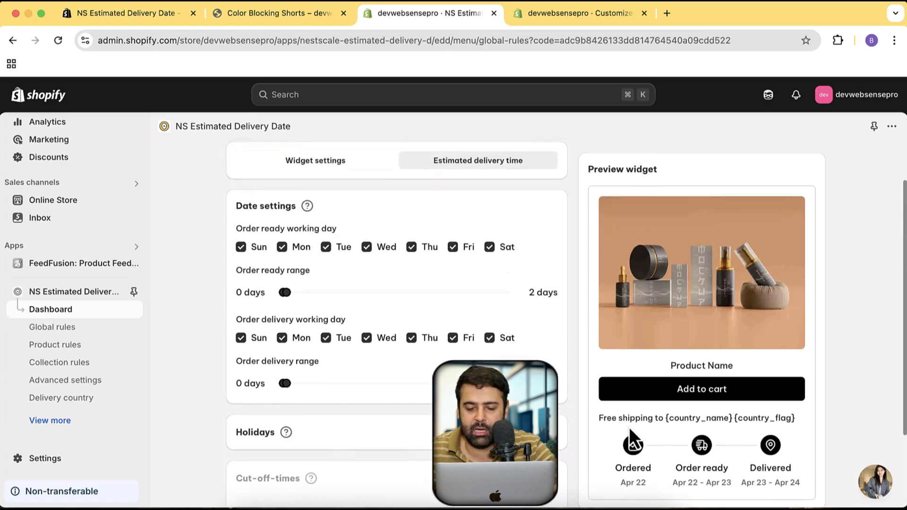
Compare the free shipping message in the widget preview with its country name and flag variables in the widget text settings
left_click_drag(597, 418, 799, 422)
scroll(348, 231, "up", 2)
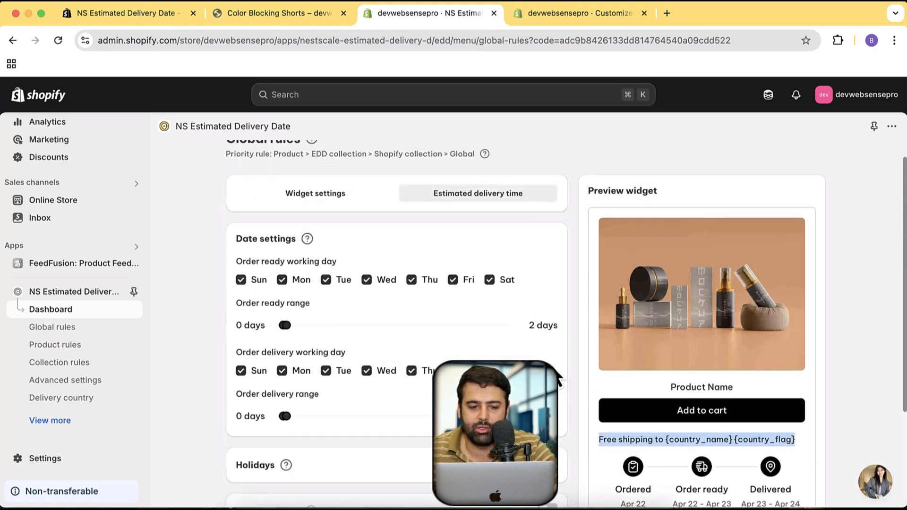
left_click(342, 219)
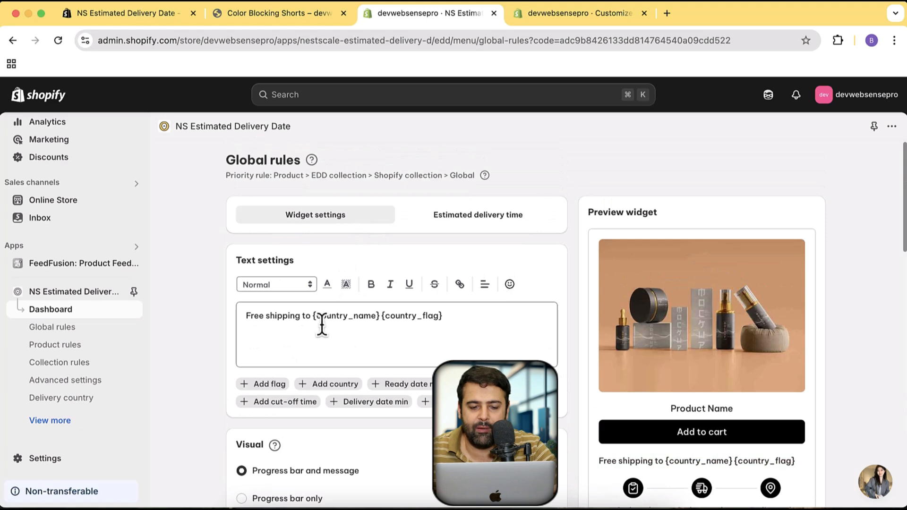
left_click_drag(313, 319, 380, 316)
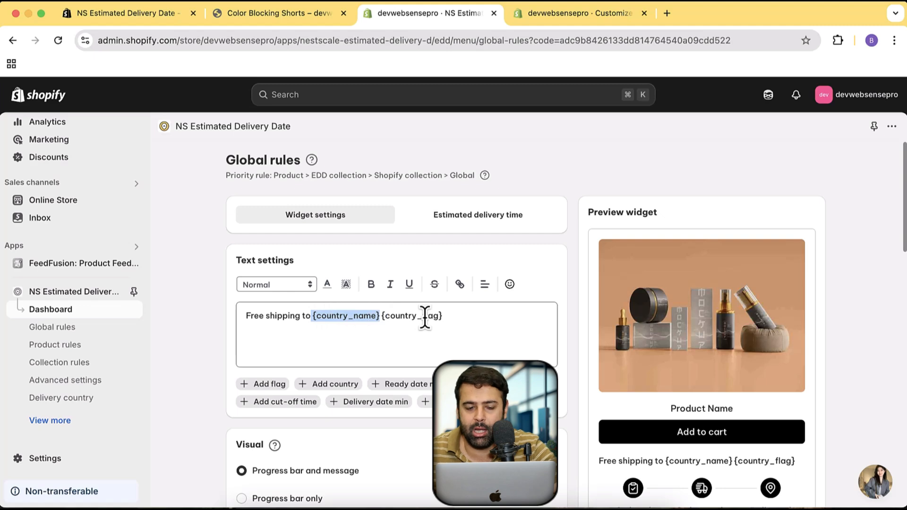
triple_click(356, 317)
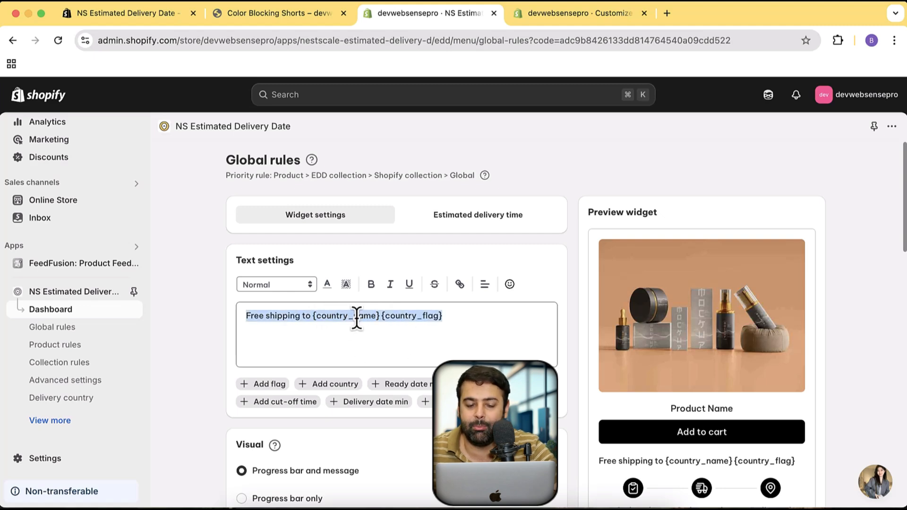
left_click(388, 315)
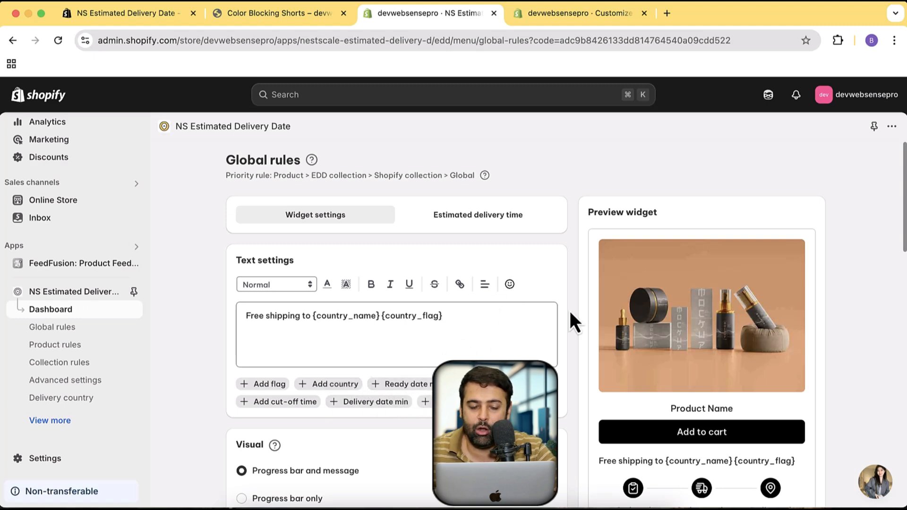
Below the free shipping message, leave a blank line and add "Your Order Will Be Ready: {order_ready_minimum_date}"
key("Return")
key("Return")
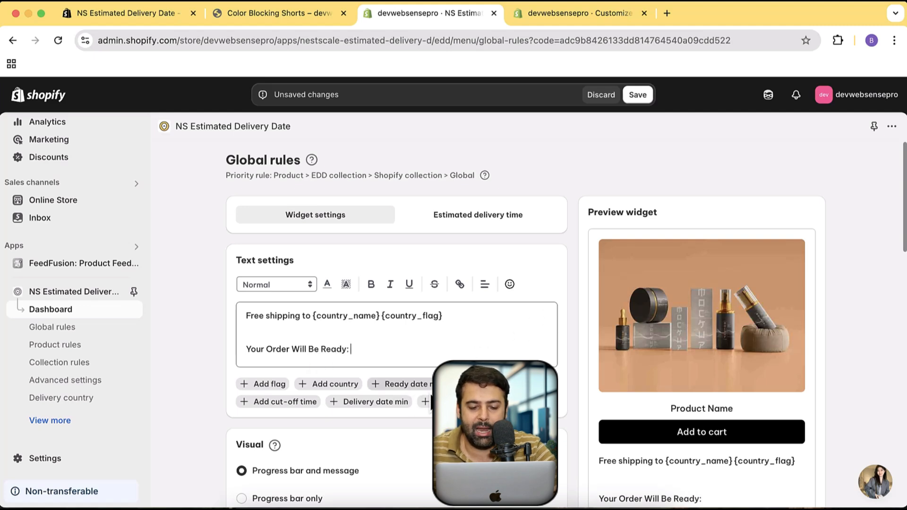
left_click(407, 384)
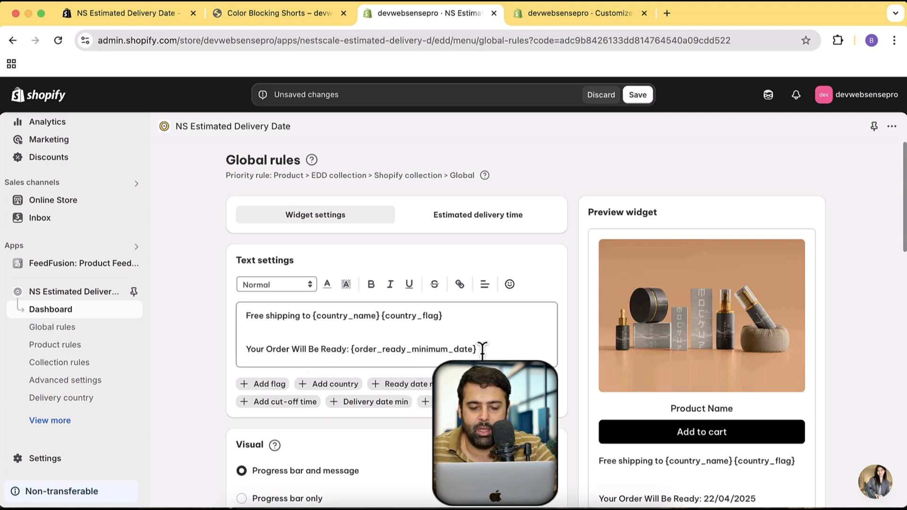
Add the line "Your Order Will be Delivered: {order_delivered_maximum_date}" to the widget text and save the global rules
key("Return")
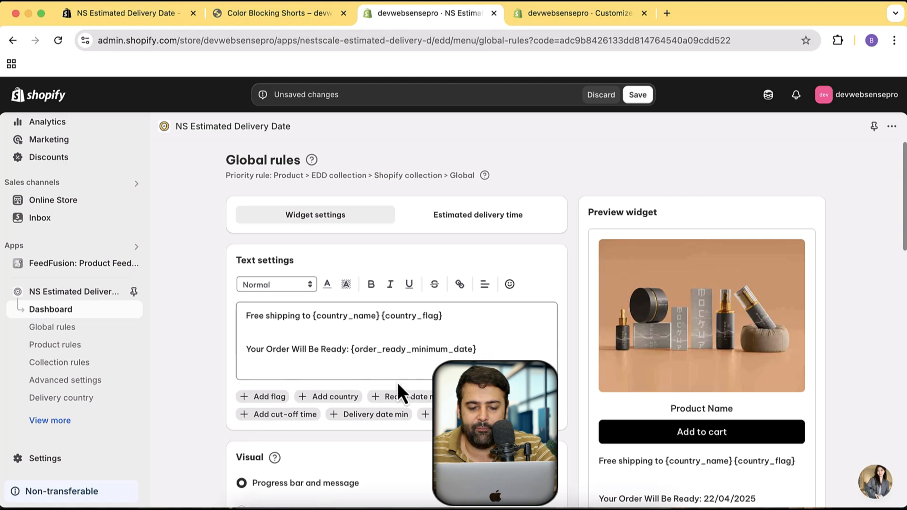
left_click_drag(351, 350, 419, 349)
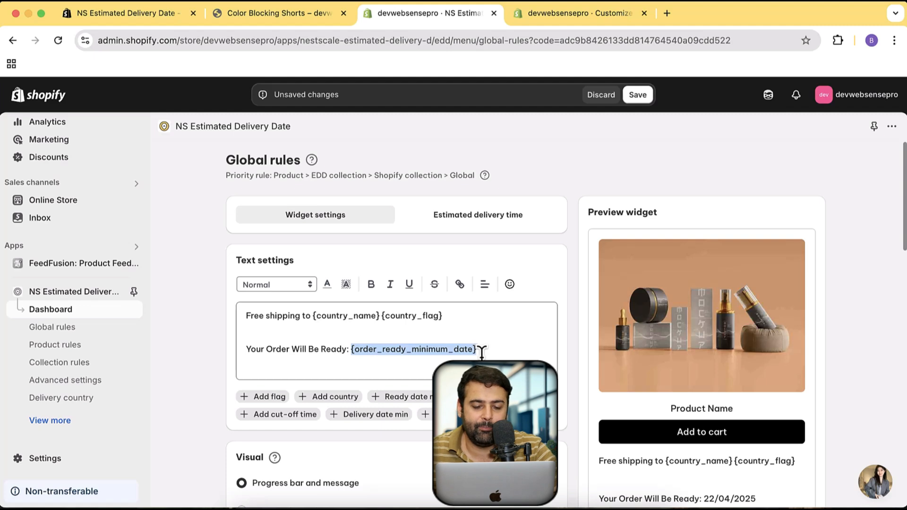
left_click(487, 351)
key("Return")
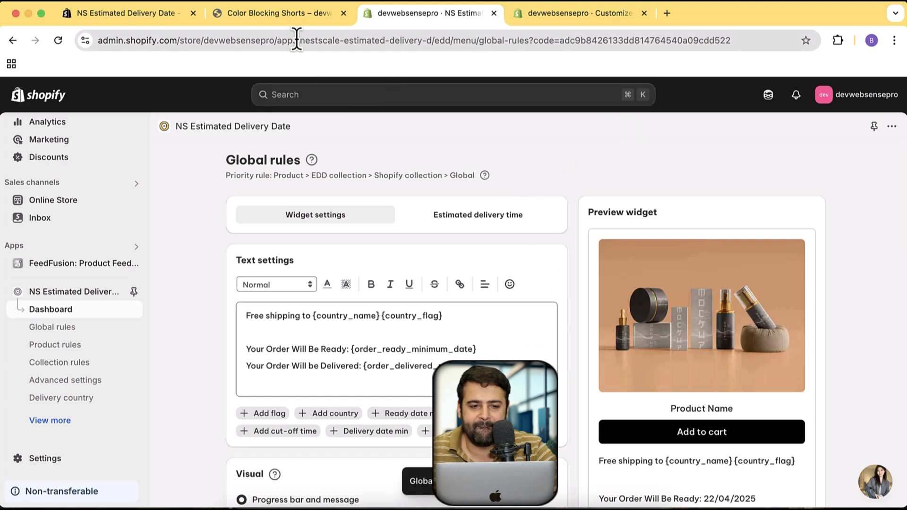
Reload the Color Blocking Shorts storefront page and check the order ready and delivered lines in the widget
left_click(302, 19)
key("super+r")
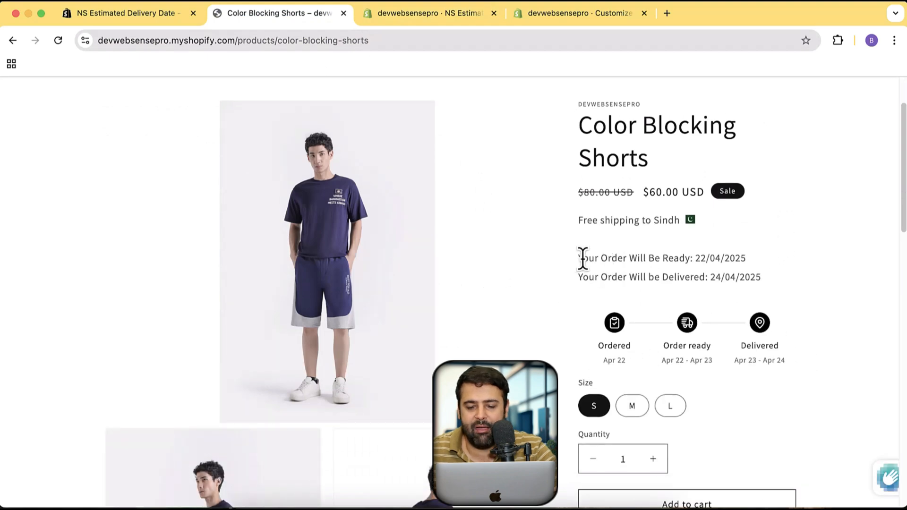
left_click_drag(583, 258, 773, 277)
left_click(773, 277)
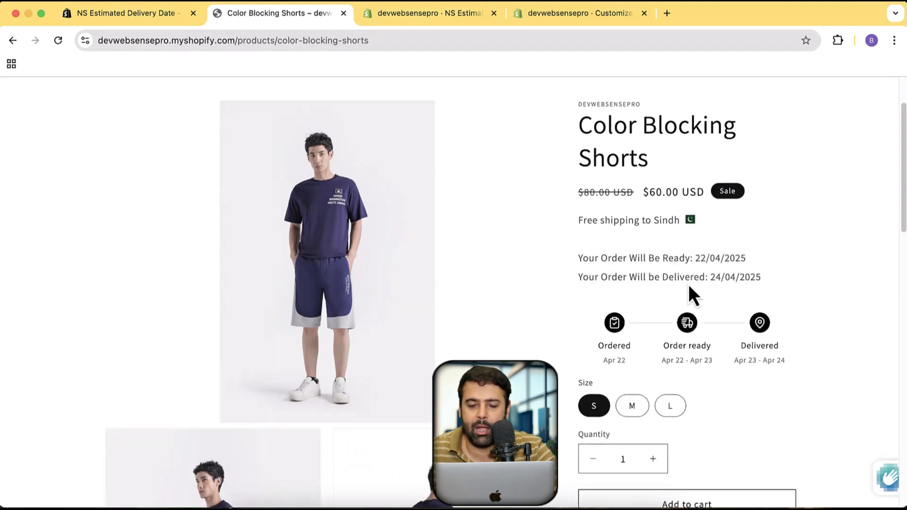
Back in the app's global rules, remove the blank line between the free shipping message and the order ready line
left_click(443, 24)
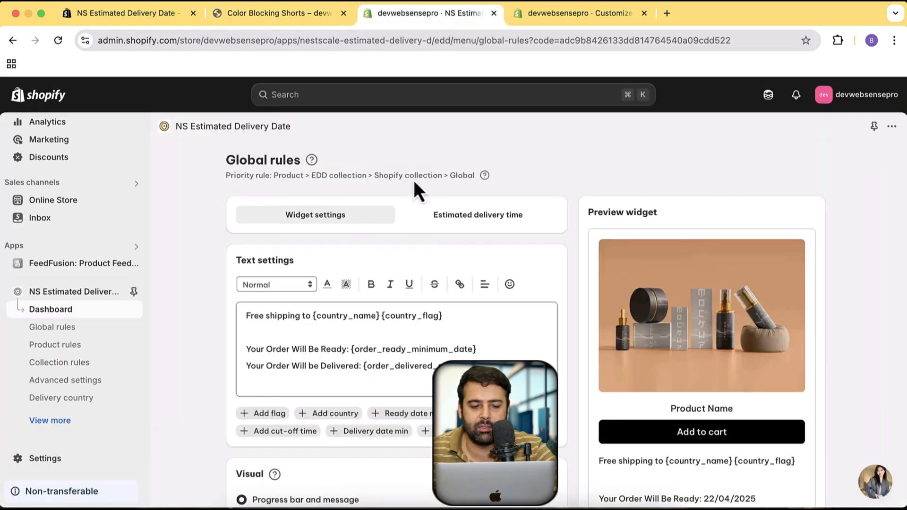
left_click_drag(450, 315, 263, 321)
left_click(301, 334)
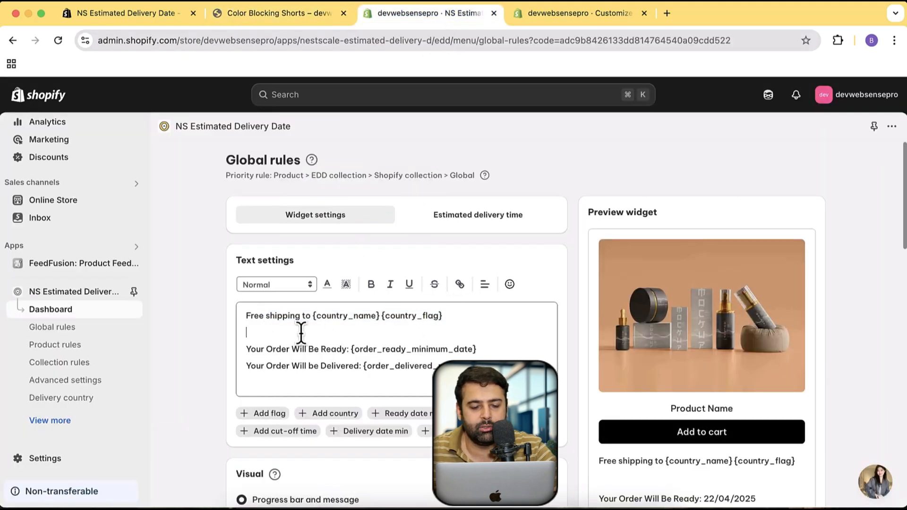
key("BackSpace")
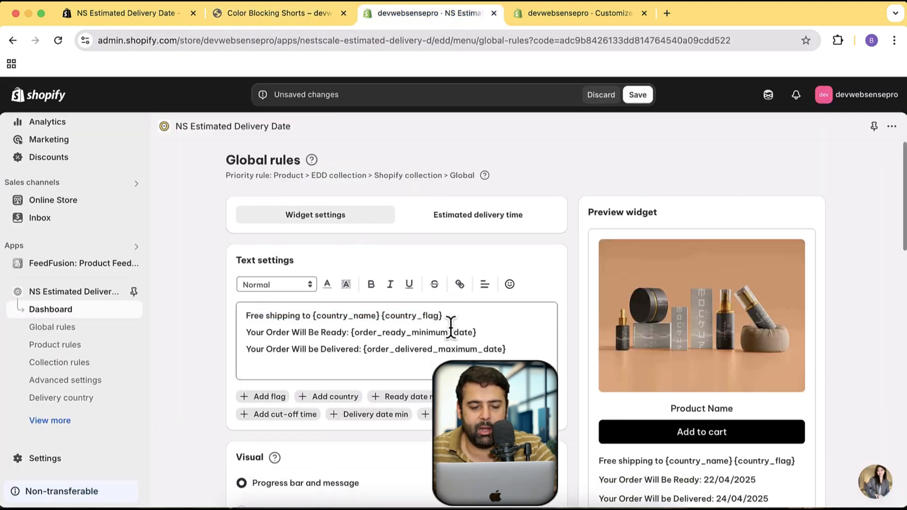
Examine the visual display options and compare the message and progress bar parts of the widget preview
scroll(549, 203, "down", 3)
scroll(477, 259, "up", 2)
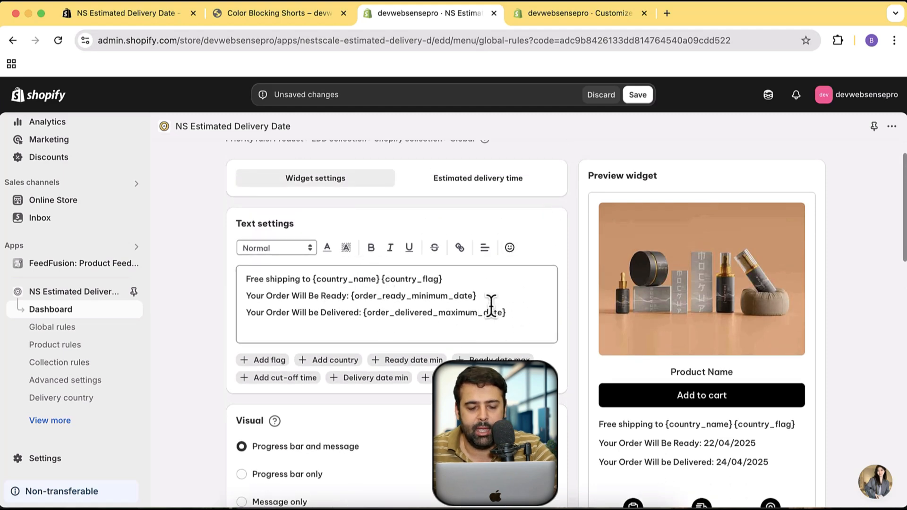
scroll(602, 252, "down", 5)
scroll(287, 362, "up", 1)
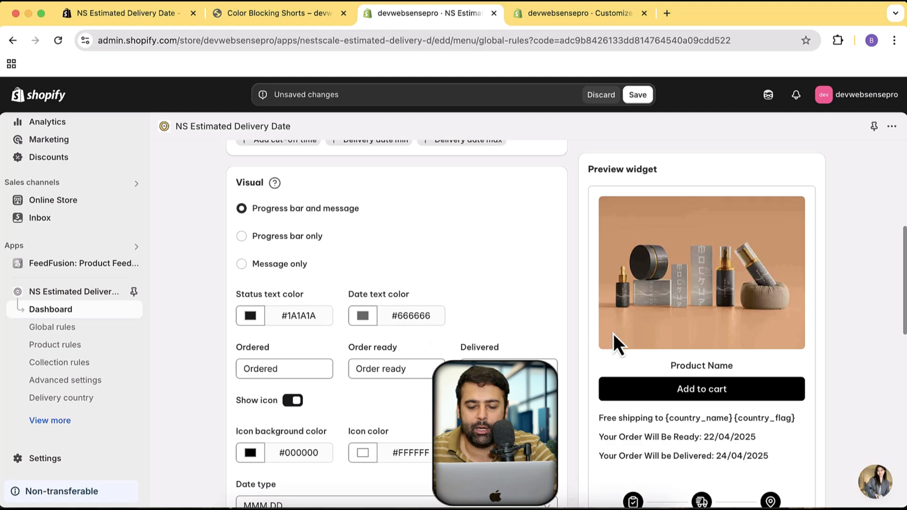
scroll(636, 373, "down", 3)
scroll(575, 402, "up", 3)
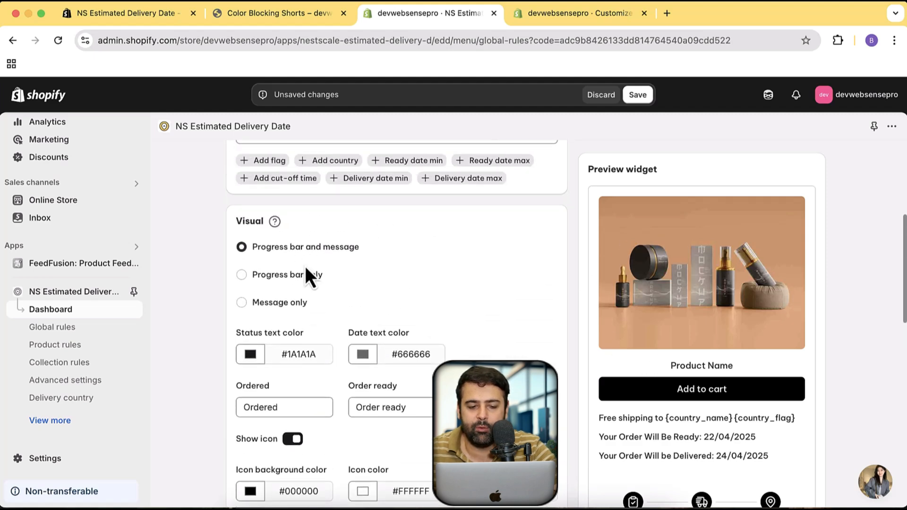
scroll(735, 410, "down", 2)
scroll(735, 410, "down", 10)
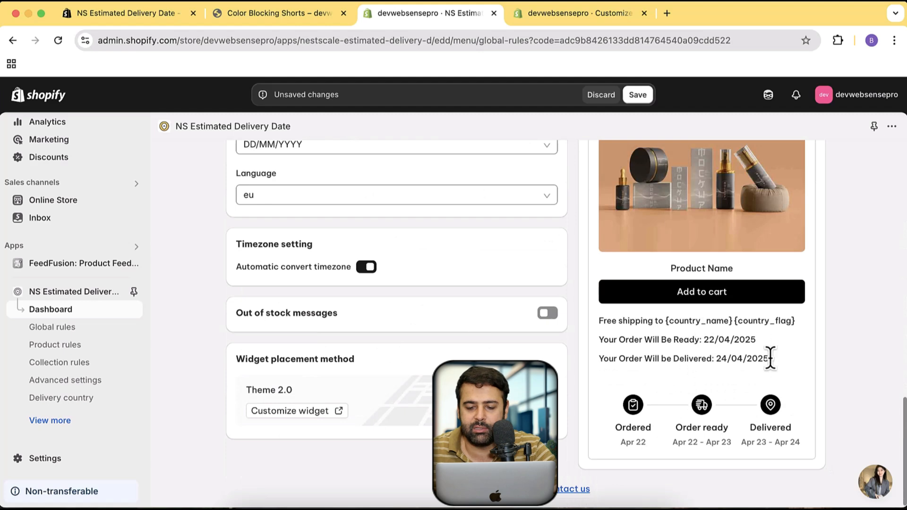
left_click_drag(770, 358, 597, 322)
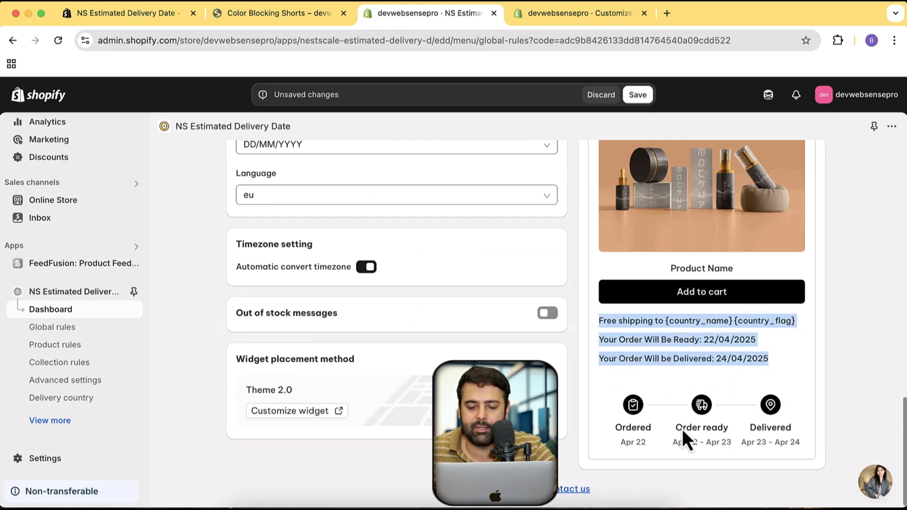
scroll(601, 340, "up", 9)
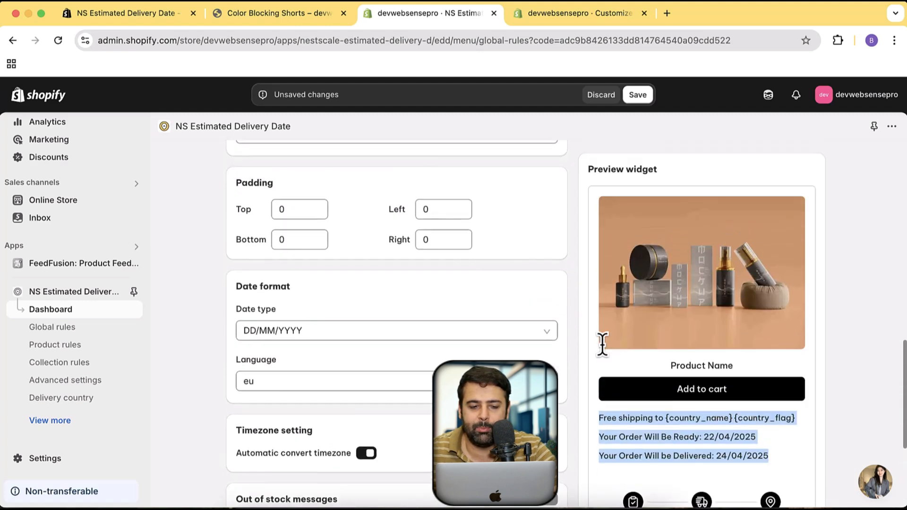
scroll(602, 340, "up", 5)
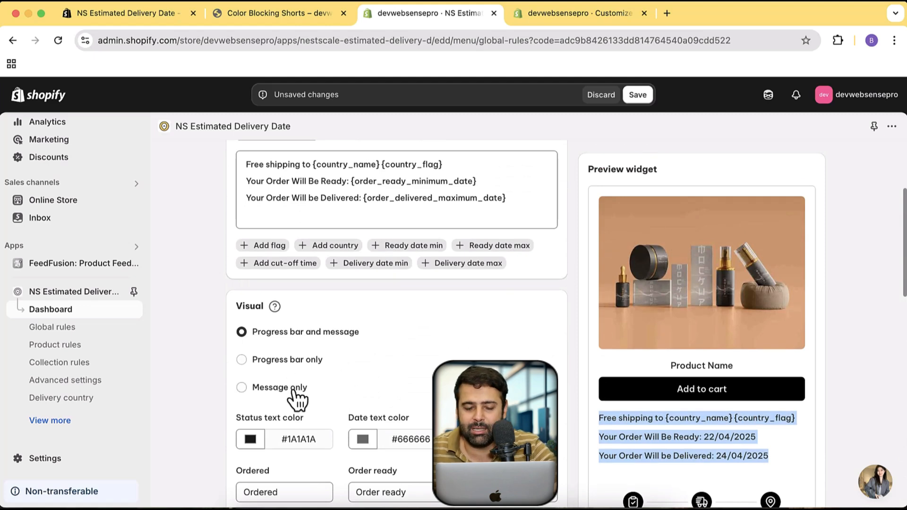
scroll(546, 310, "down", 5)
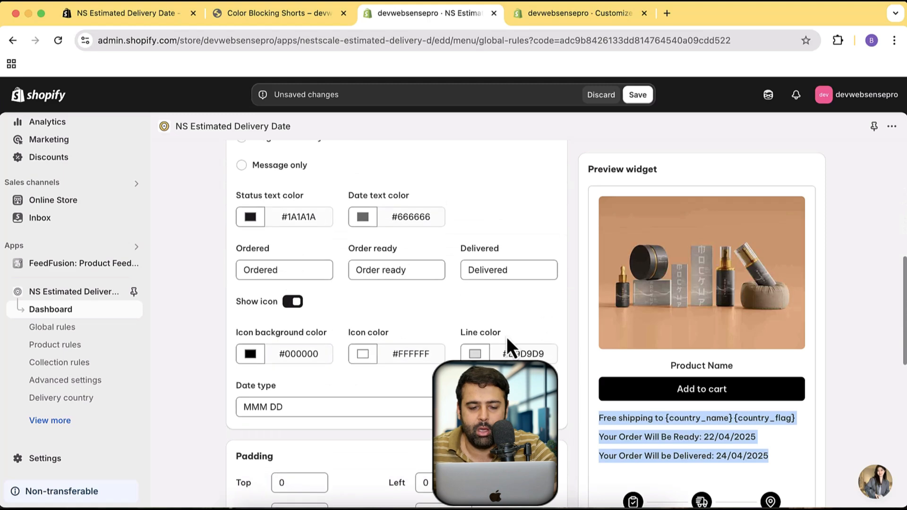
Inspect the progress bar's status labels and switch its icons off and back on to compare the preview
left_click_drag(310, 272, 241, 271)
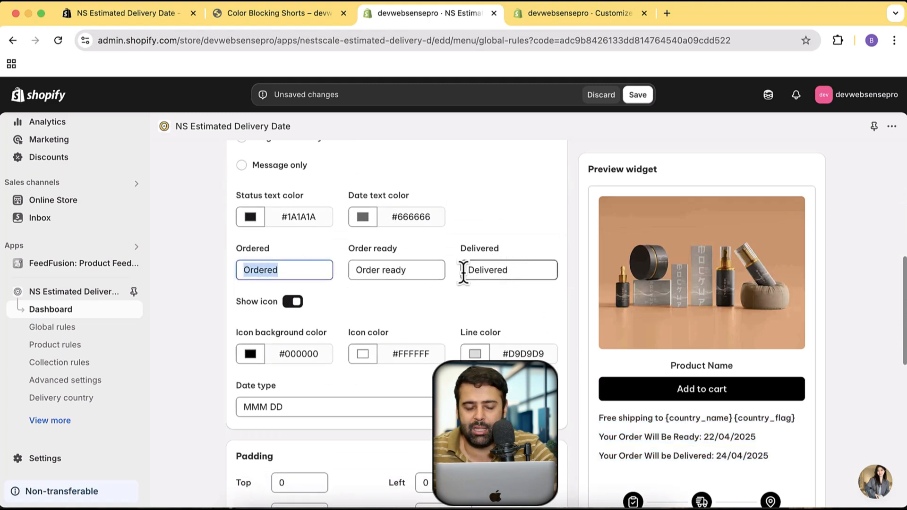
scroll(587, 205, "down", 3)
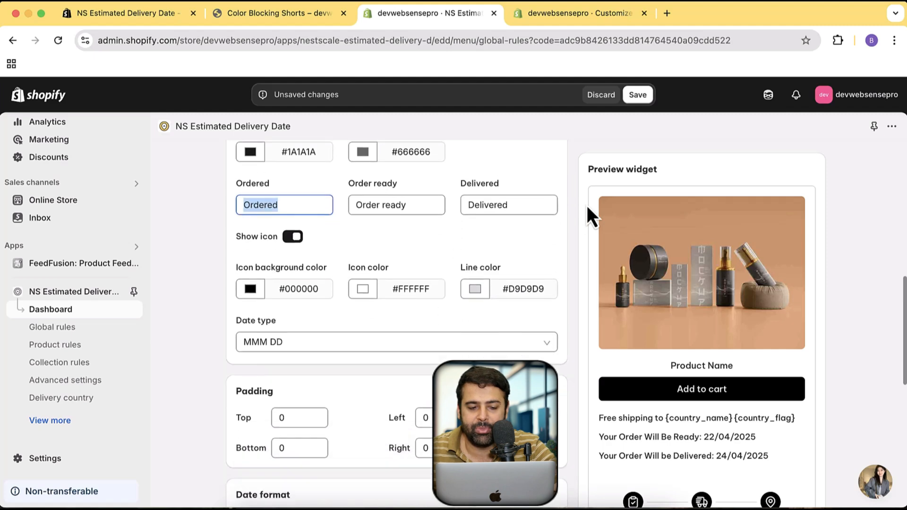
left_click(292, 235)
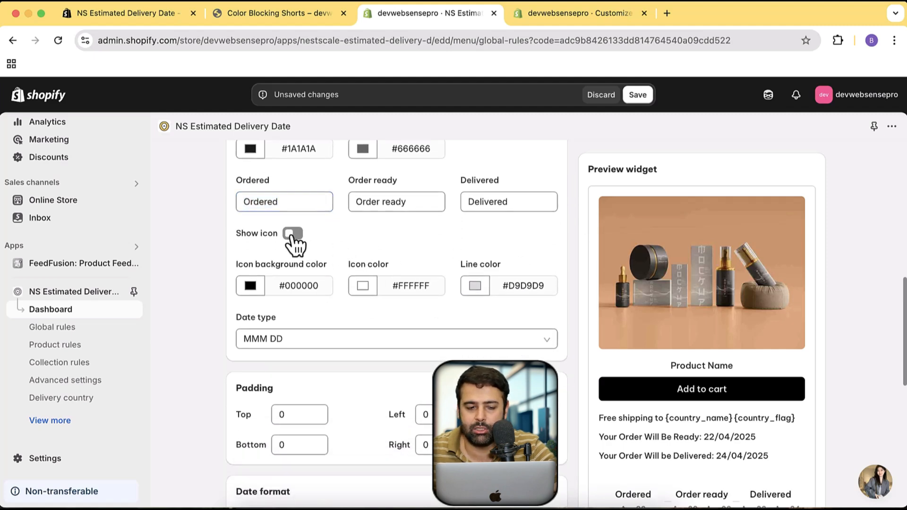
left_click(292, 235)
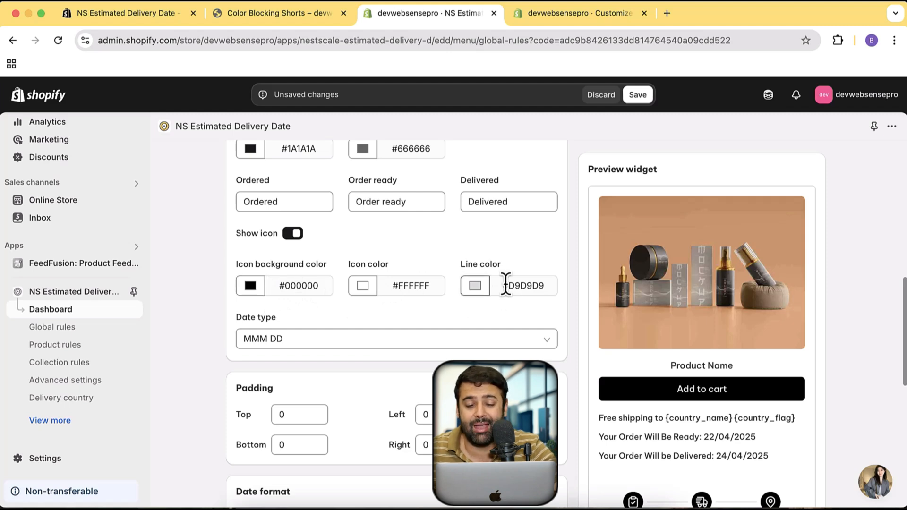
Review the date type formats available for the progress bar, keeping MMM DD
scroll(565, 249, "down", 1)
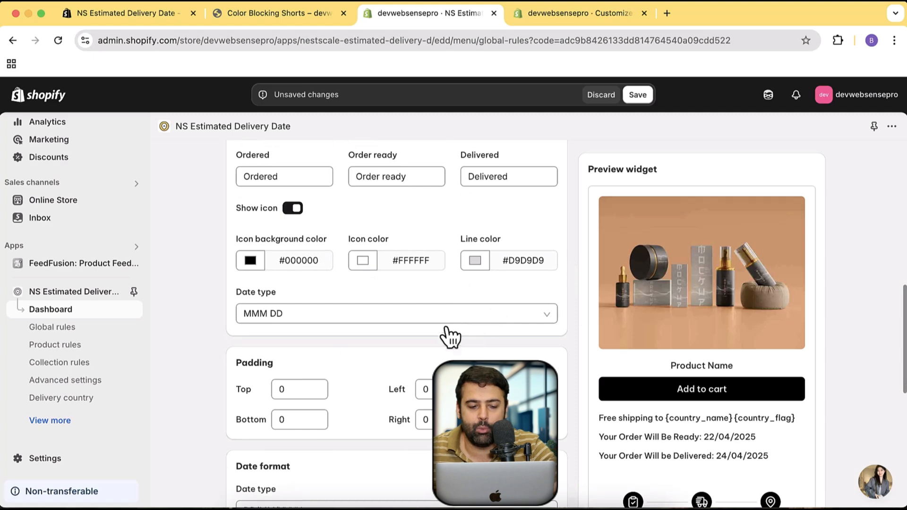
left_click(380, 315)
scroll(373, 396, "down", 6)
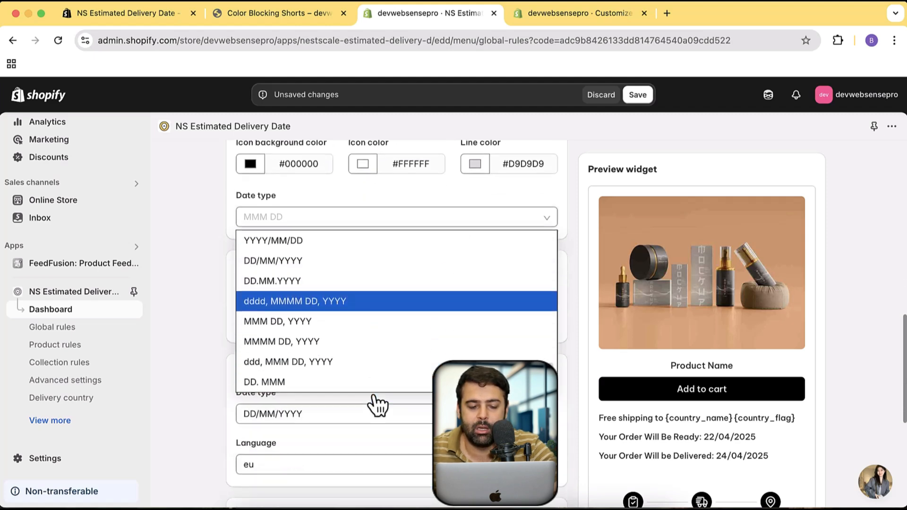
scroll(373, 396, "up", 3)
scroll(377, 365, "up", 3)
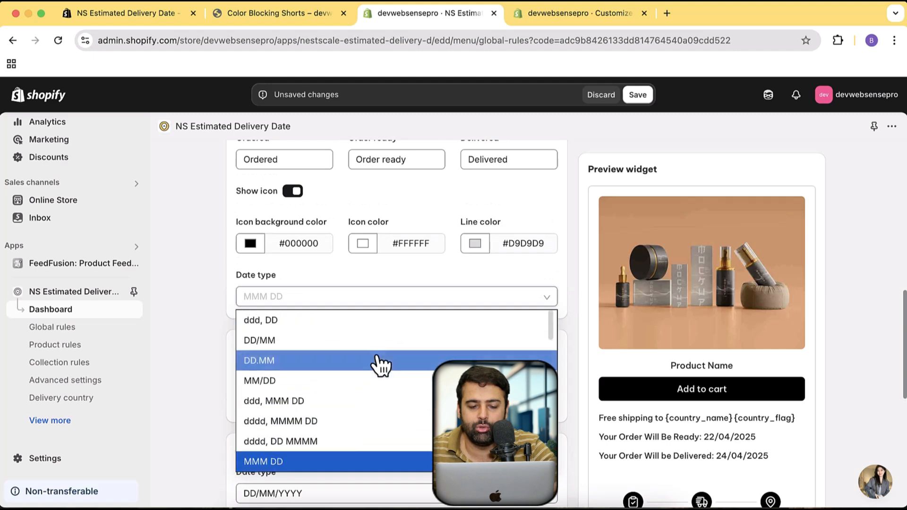
left_click(574, 280)
Turn on out of stock messages with the text "This product is currently out of stock" and save the global rules
scroll(572, 250, "down", 3)
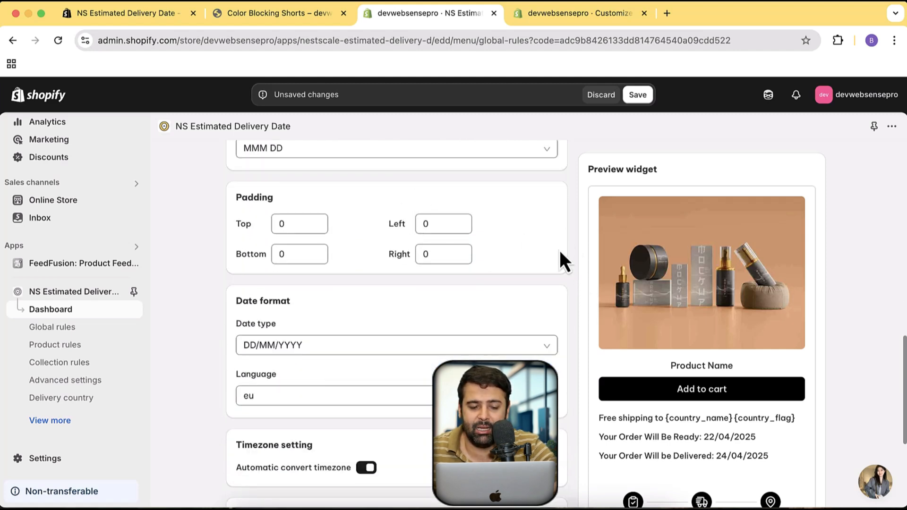
scroll(561, 259, "down", 2)
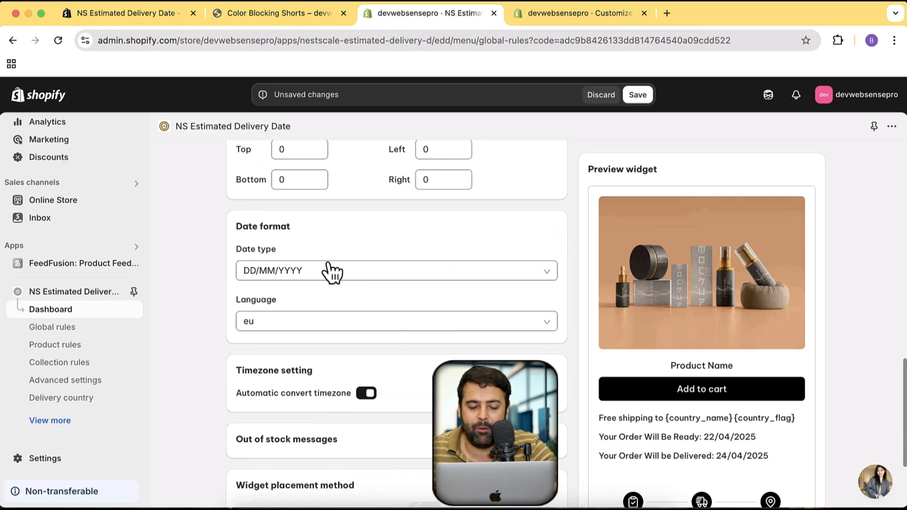
scroll(330, 269, "down", 3)
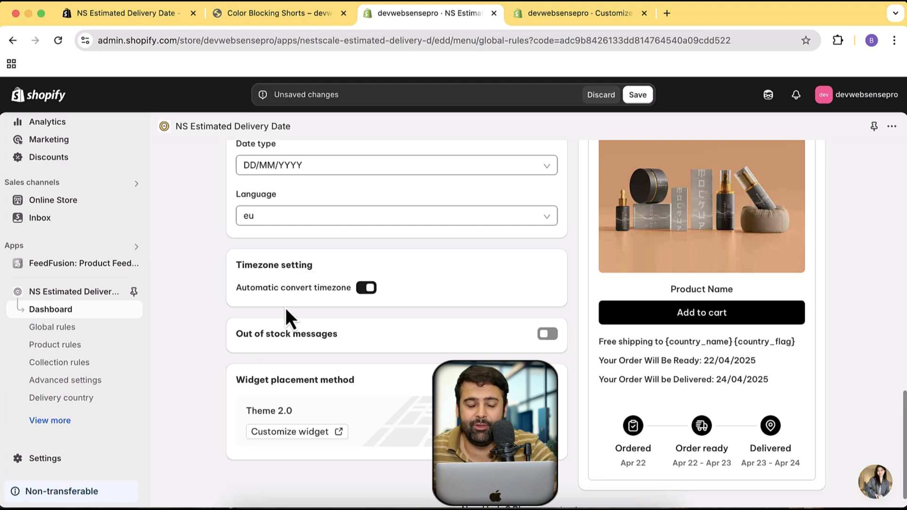
left_click(547, 335)
scroll(425, 331, "down", 1)
left_click(347, 377)
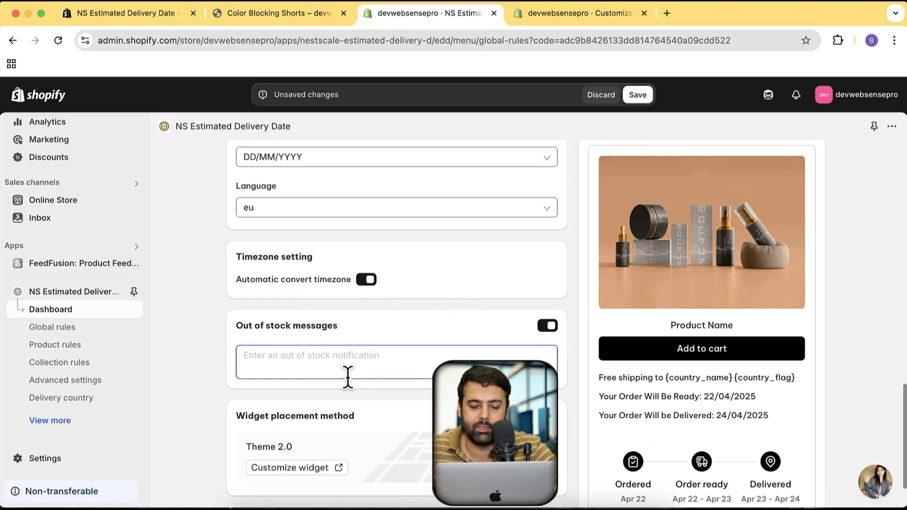
type("This product")
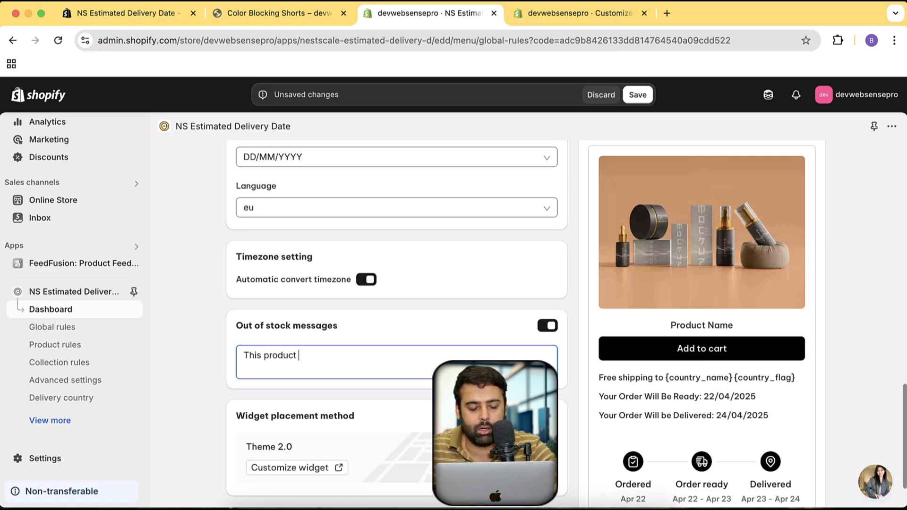
type(" is currentl")
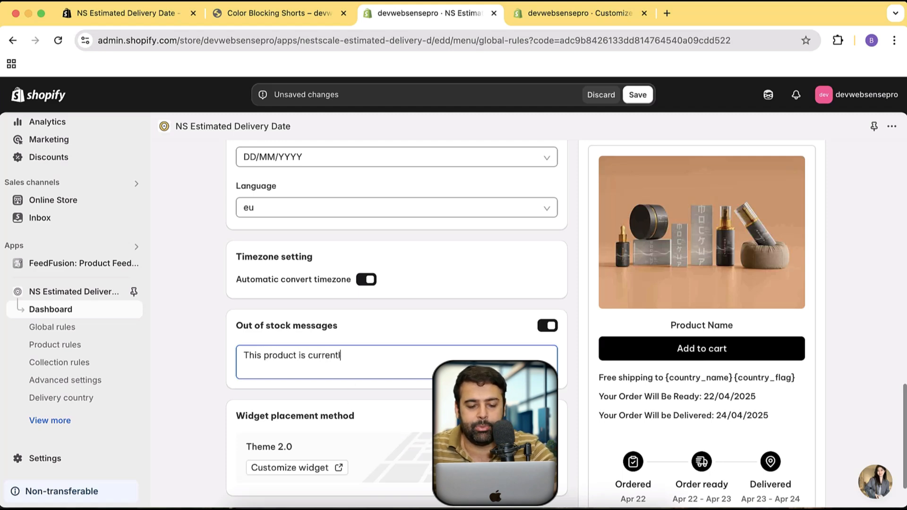
type("y out of stic")
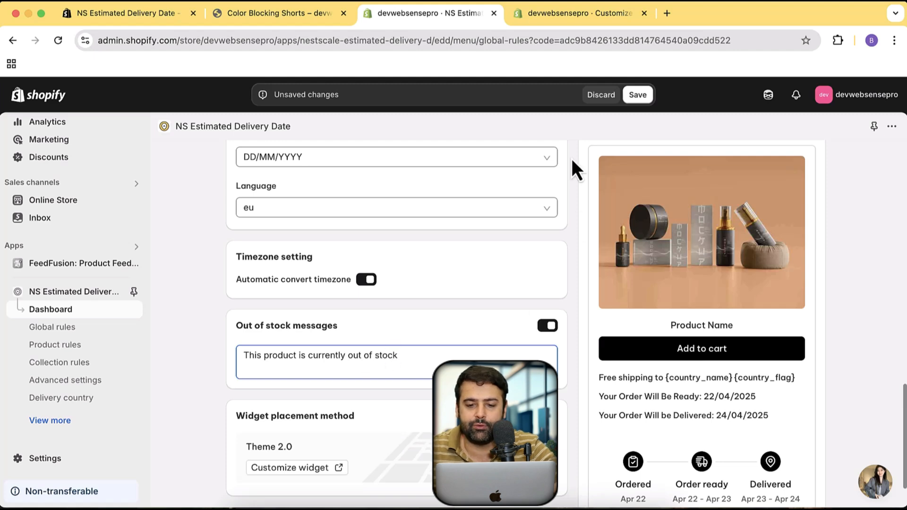
left_click(637, 94)
Check the Color Blocking Shorts storefront page, and open the store's admin product list in a new browser tab
left_click(289, 11)
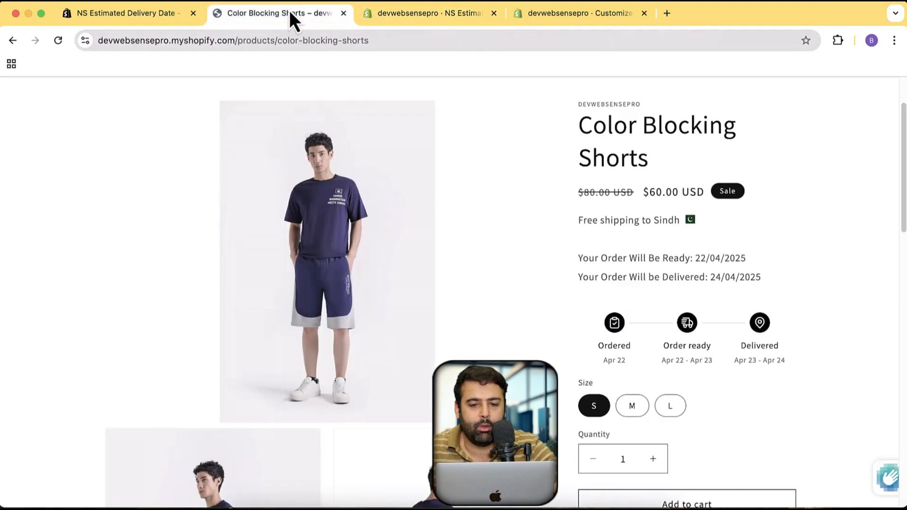
scroll(546, 252, "up", 2)
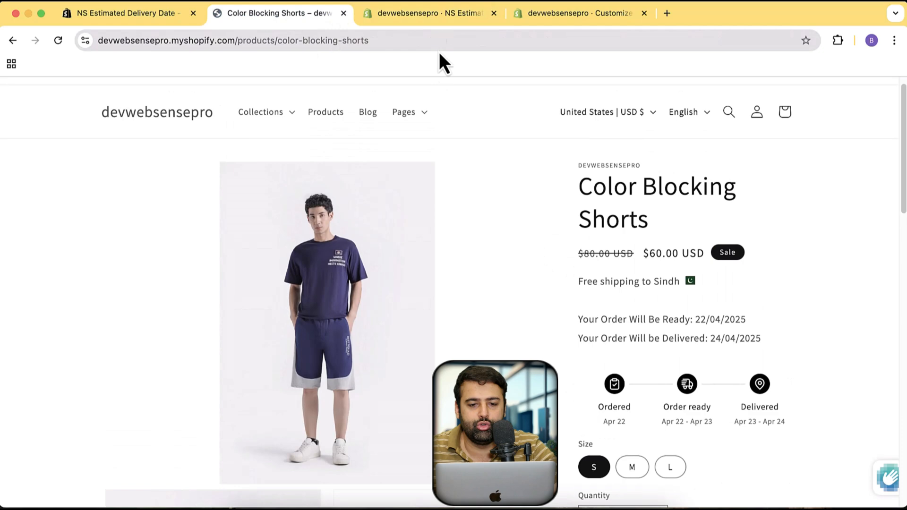
left_click(466, 15)
scroll(93, 306, "up", 3)
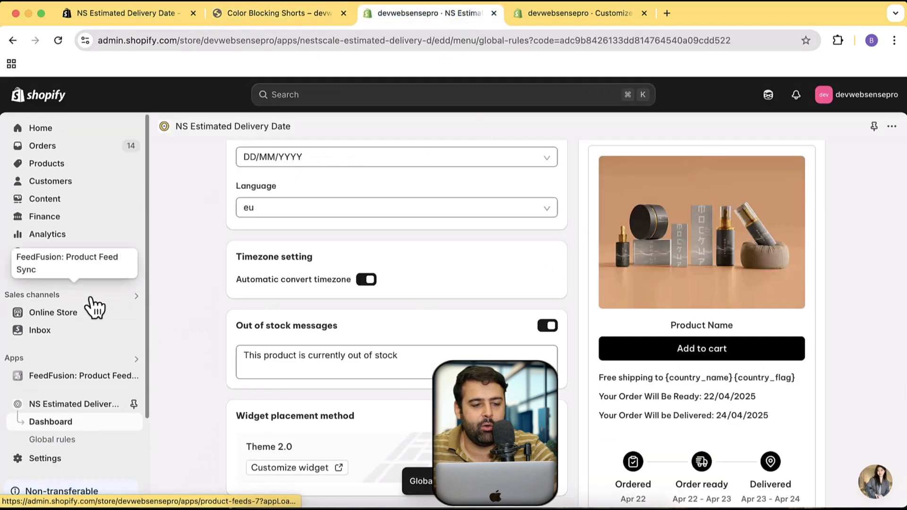
left_click(106, 170, "super")
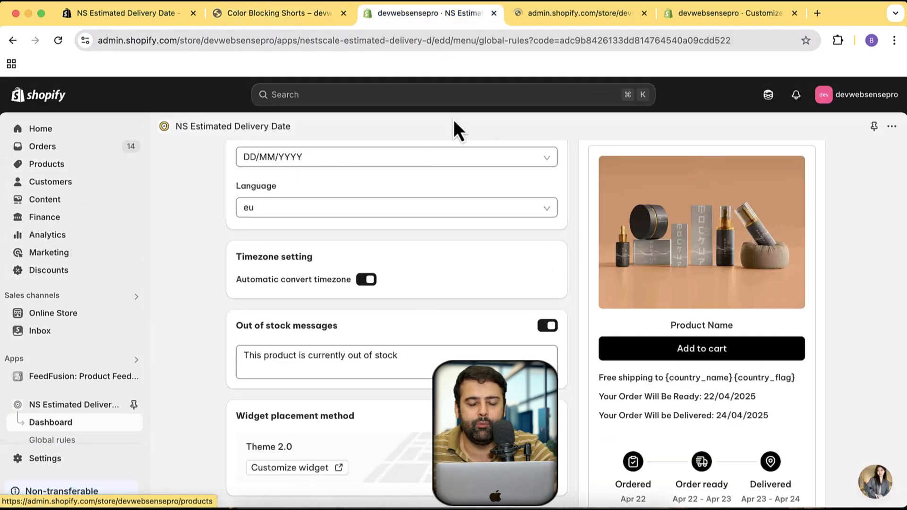
left_click(582, 13)
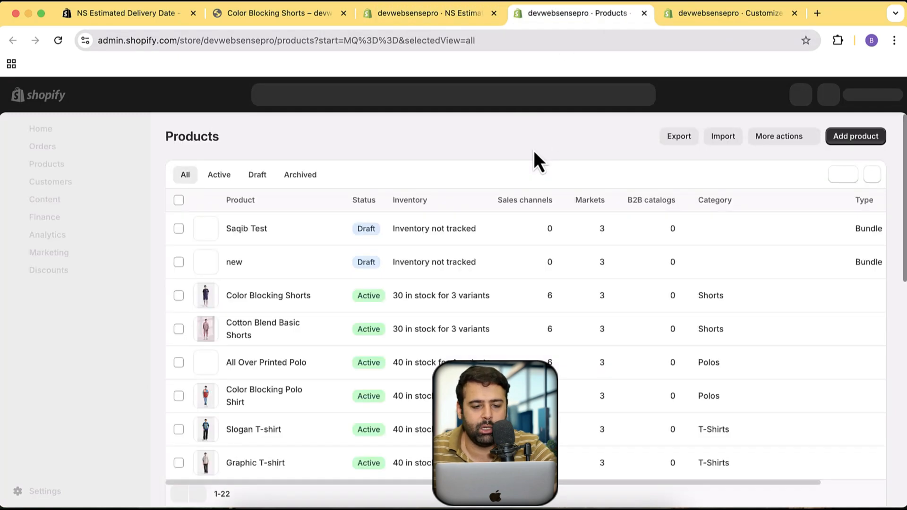
View the markets and sales channels of Color Blocking Shorts in the product list, and open that product for editing
scroll(560, 321, "down", 10)
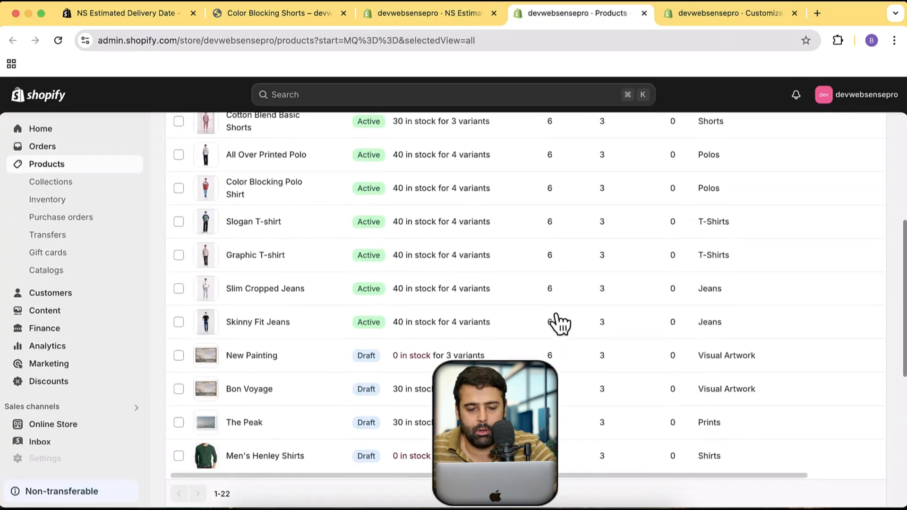
scroll(560, 321, "up", 10)
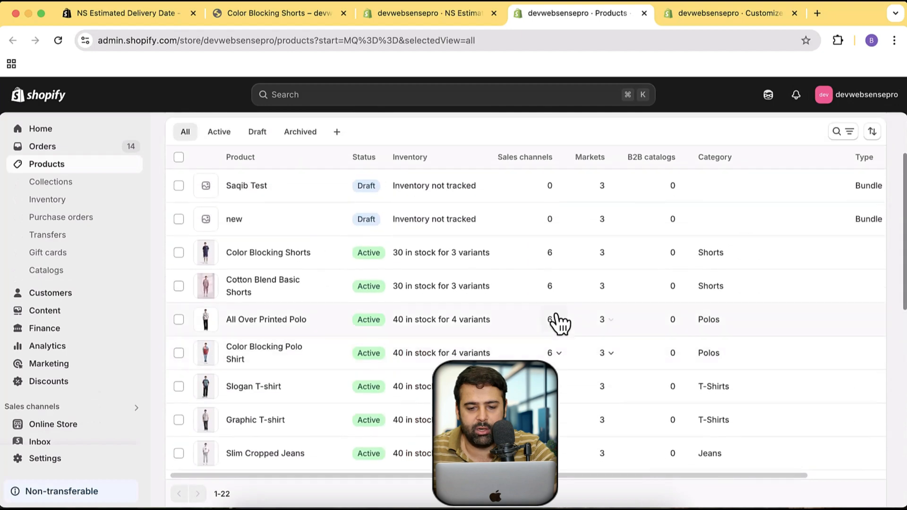
scroll(558, 315, "down", 2)
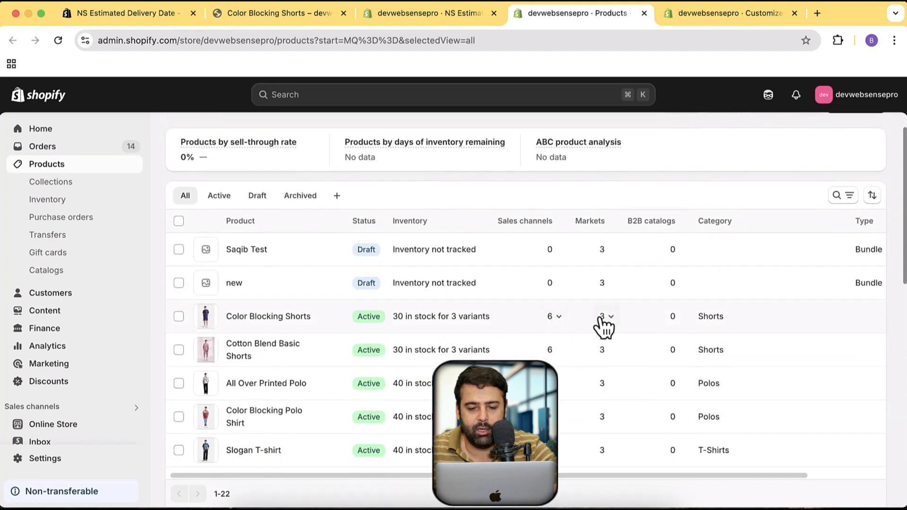
left_click(603, 317)
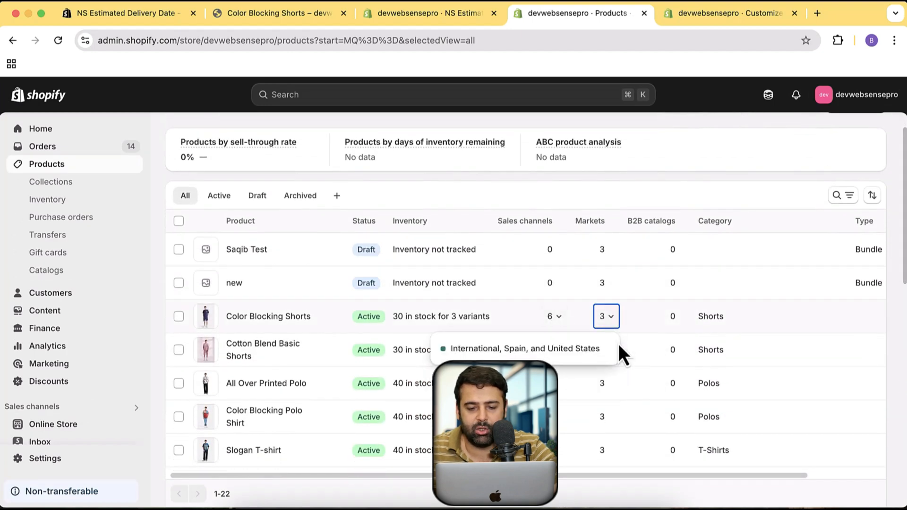
left_click(558, 324)
left_click(557, 319)
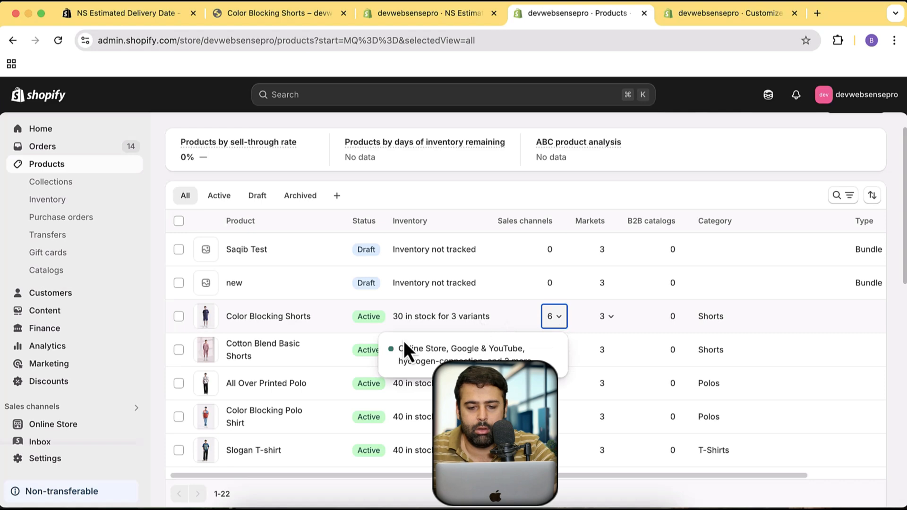
left_click(246, 320)
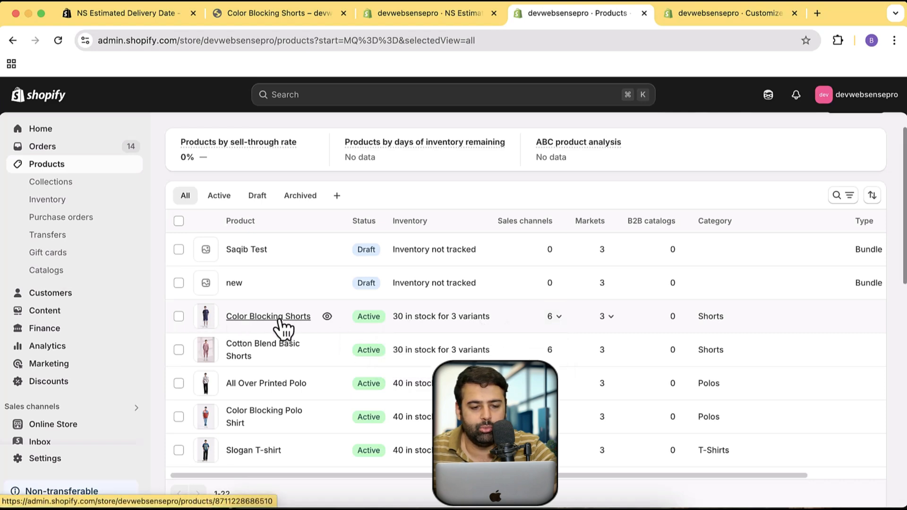
left_click(250, 321)
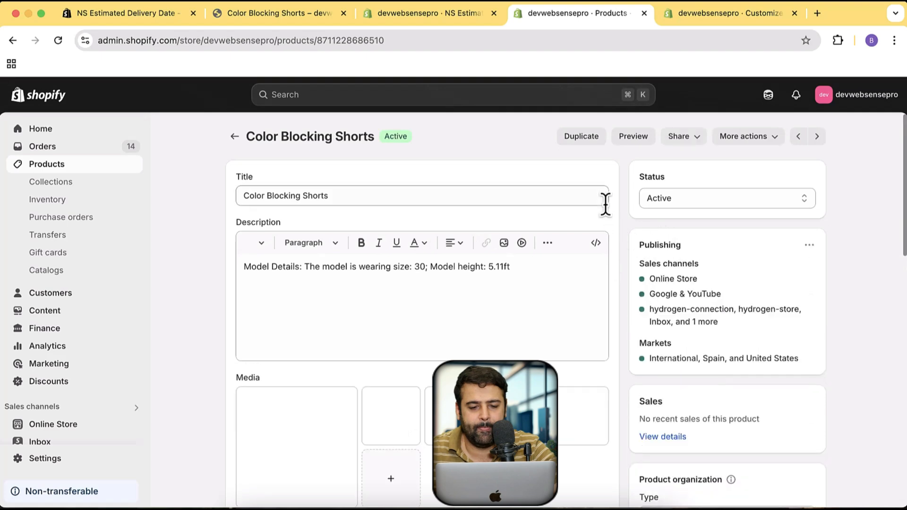
Show the variants' inventory for the California location and set the available quantity of size S to 0
scroll(606, 206, "down", 12)
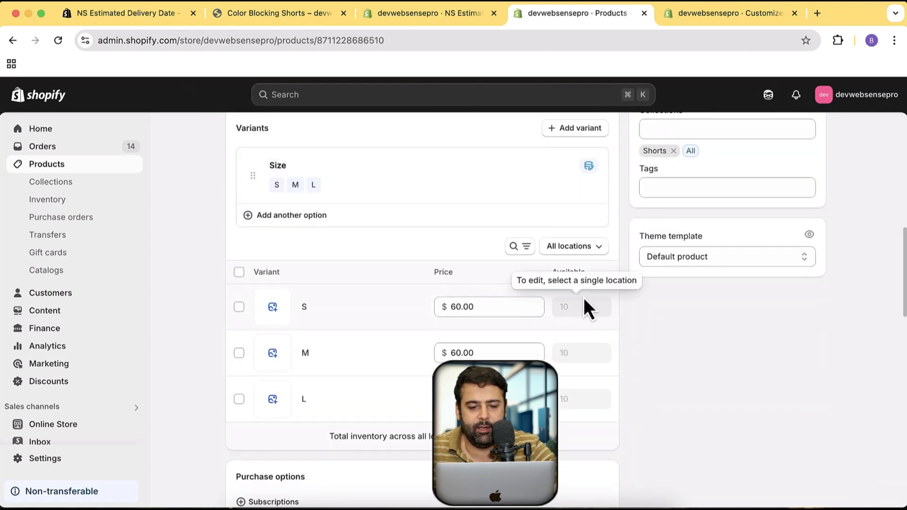
left_click(591, 247)
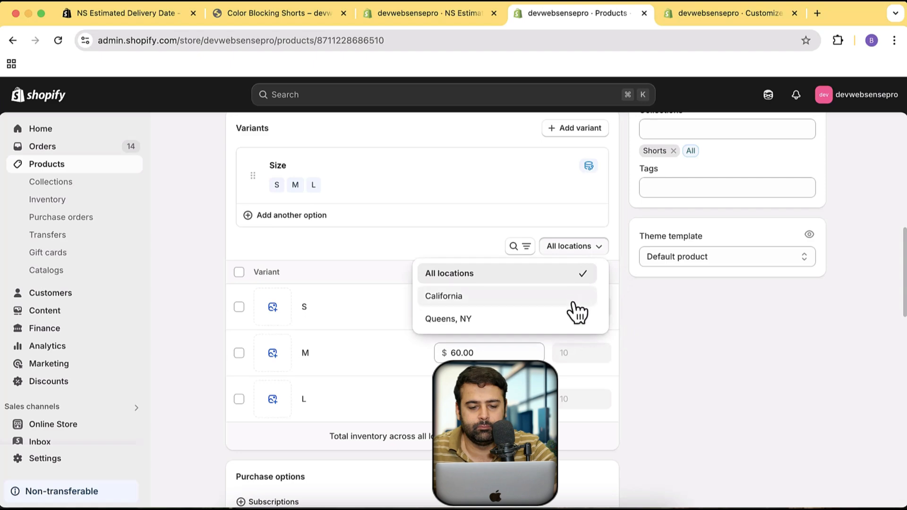
left_click(573, 303)
double_click(585, 305)
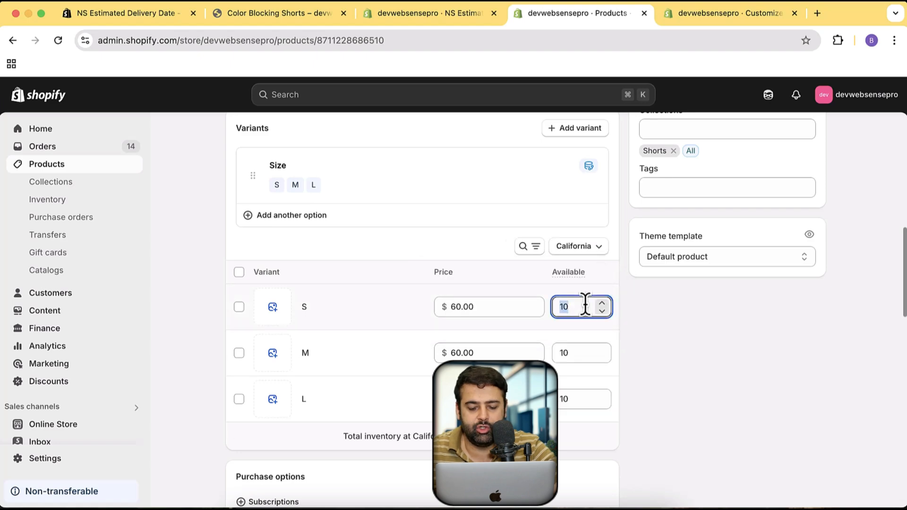
type("0")
Set the available quantity of sizes M and L to 0 and save the product
key("Tab")
key("Tab")
key("Tab")
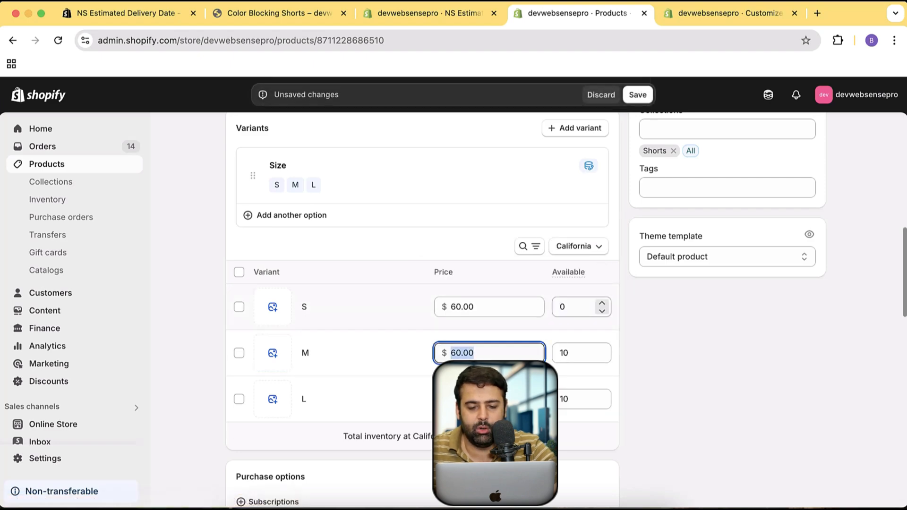
key("Tab")
type("0")
key("Tab")
key("Tab")
key("Tab")
key("Tab")
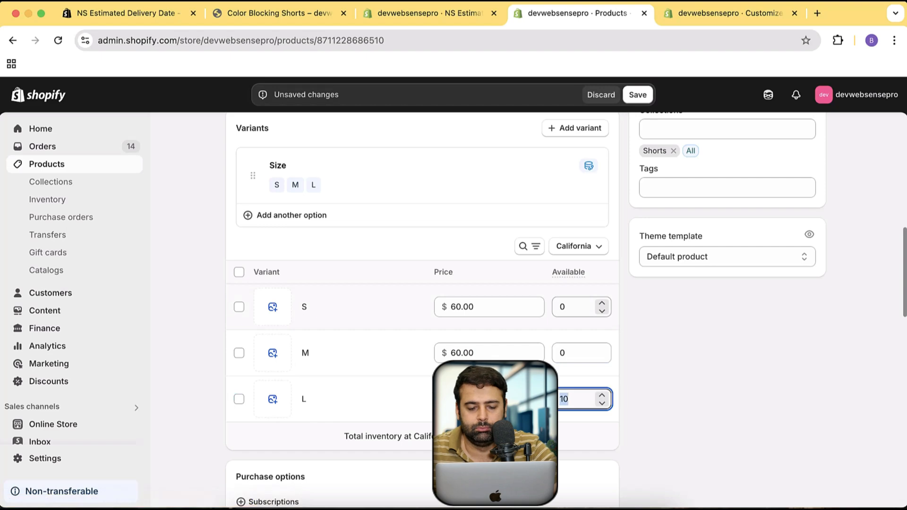
type("0")
left_click(637, 95)
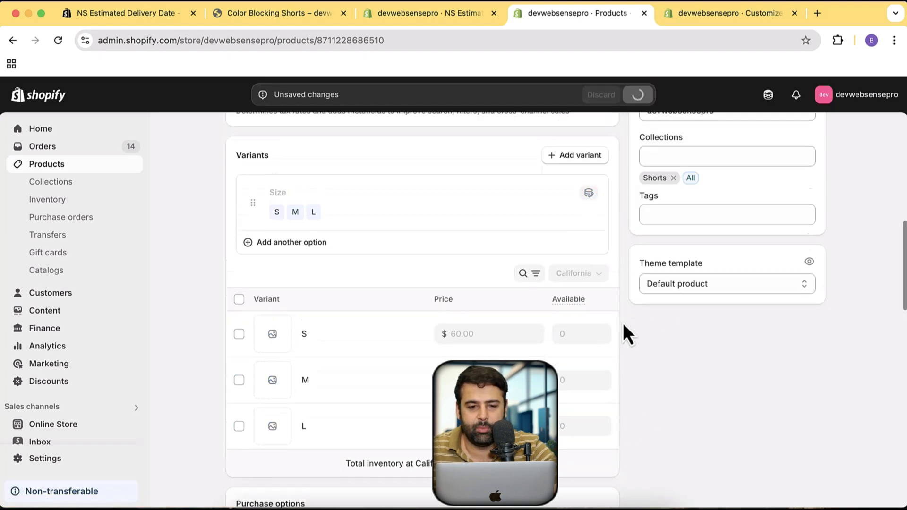
Open the preview of Color Blocking Shorts, inspect its size options and purchase area, and close the preview
scroll(624, 325, "up", 8)
scroll(623, 322, "up", 3)
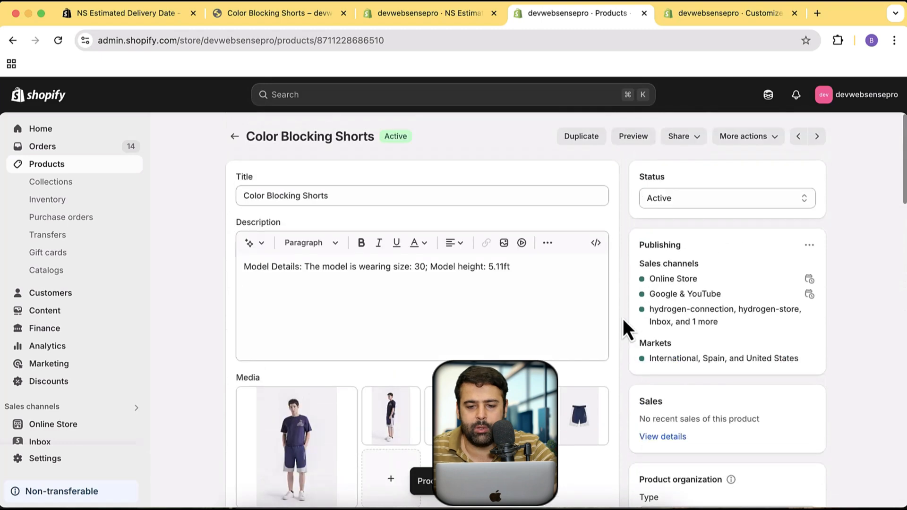
left_click(633, 136)
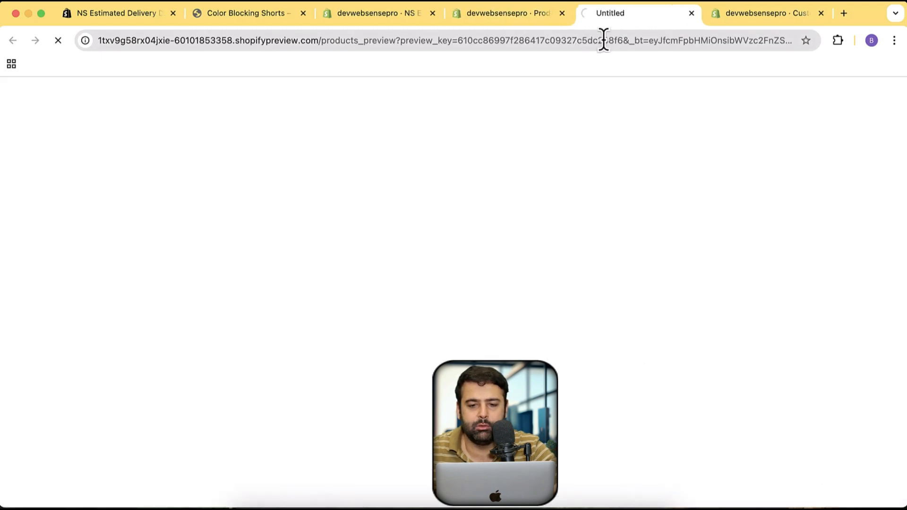
scroll(804, 227, "down", 2)
scroll(824, 209, "down", 15)
scroll(824, 209, "up", 18)
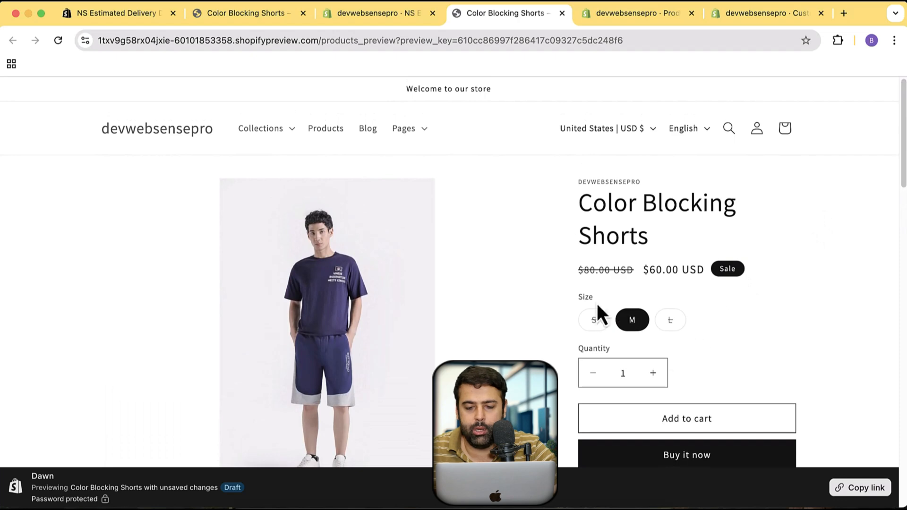
left_click(562, 15)
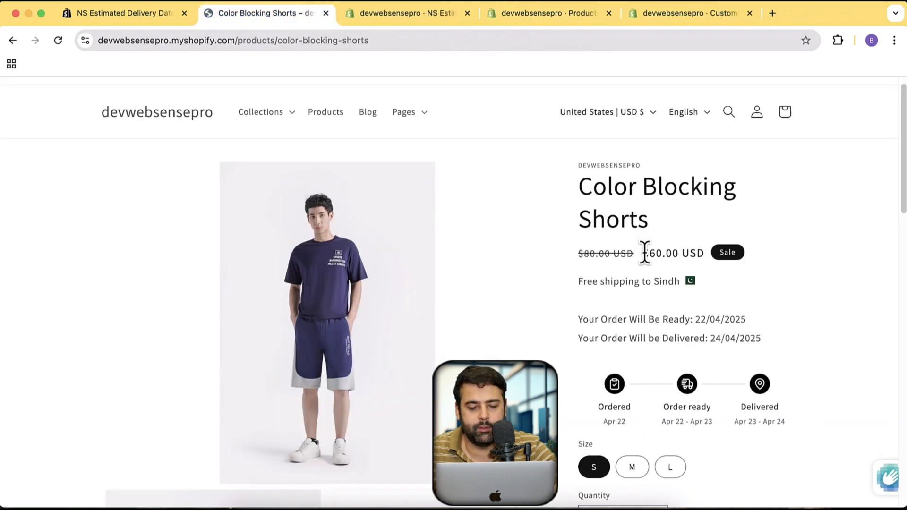
Reload the Color Blocking Shorts storefront page and check the out of stock message below the price
key("super+r")
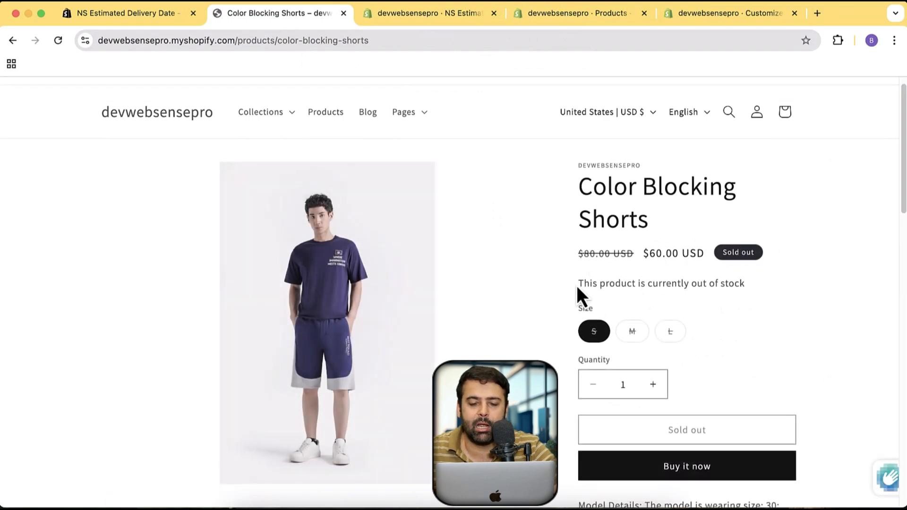
left_click_drag(577, 287, 763, 287)
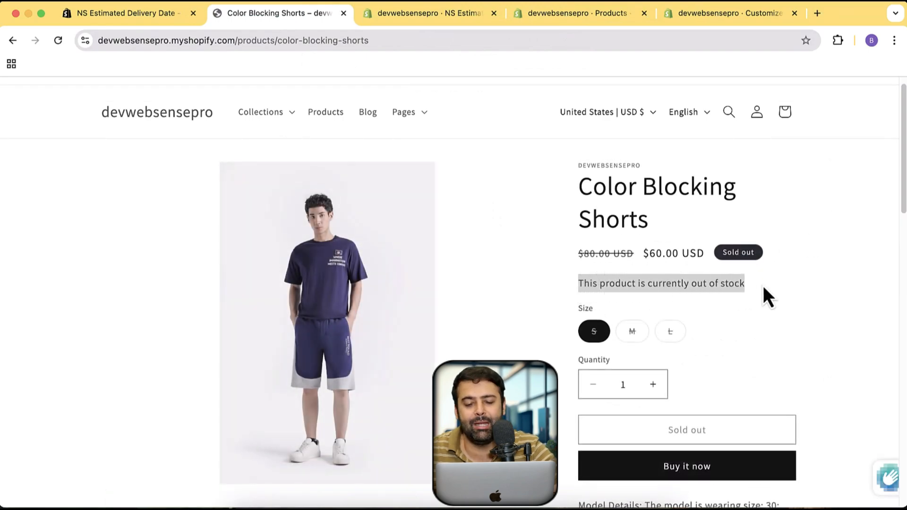
left_click(687, 292)
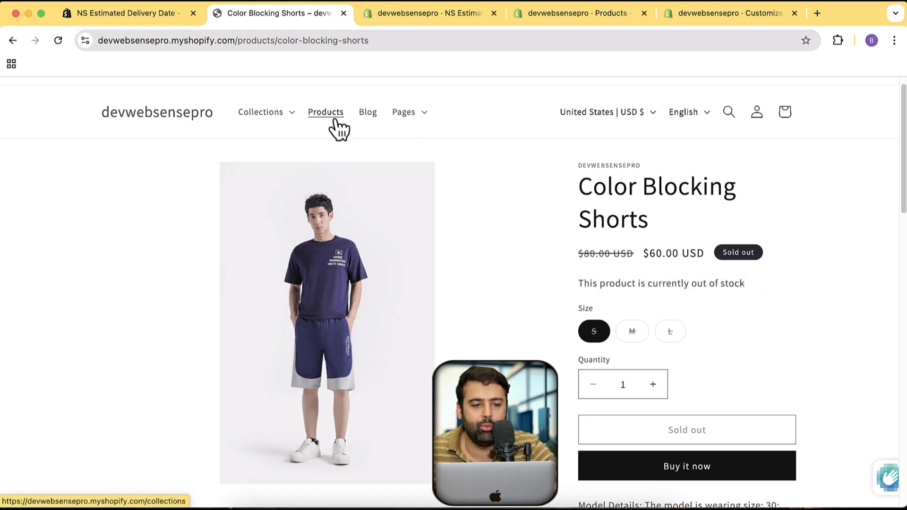
Open All Over Printed Polo from the storefront home page and examine its estimated delivery widget
left_click(188, 118)
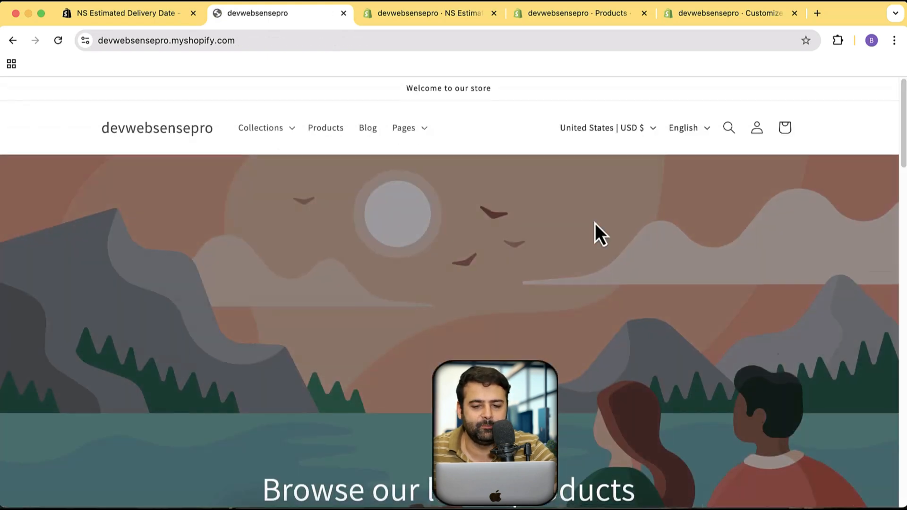
scroll(597, 233, "down", 5)
scroll(596, 233, "down", 3)
left_click(535, 241)
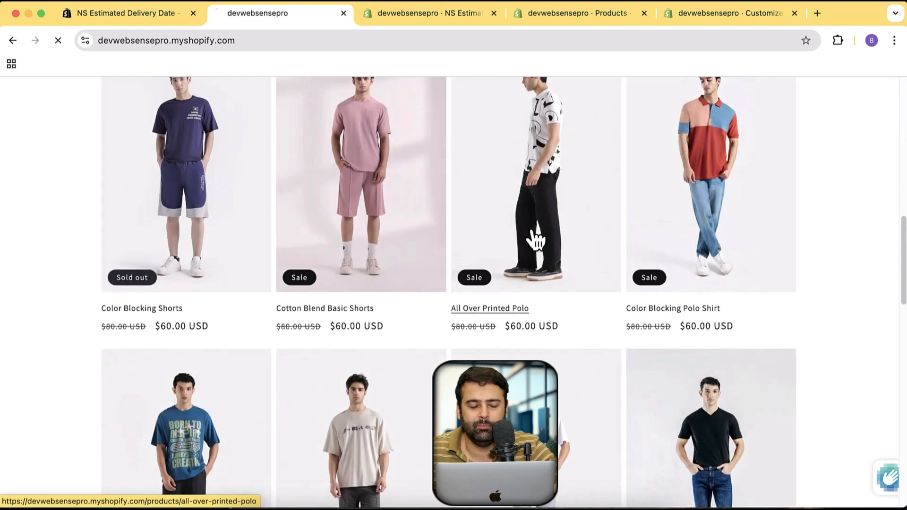
scroll(709, 265, "down", 3)
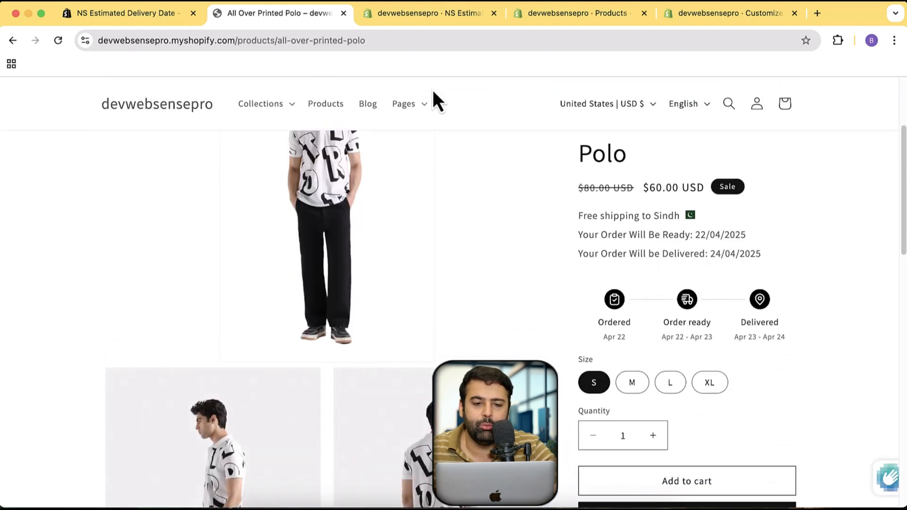
Return to the NS Estimated Delivery Date app in the Shopify admin and open its product rules
left_click(454, 16)
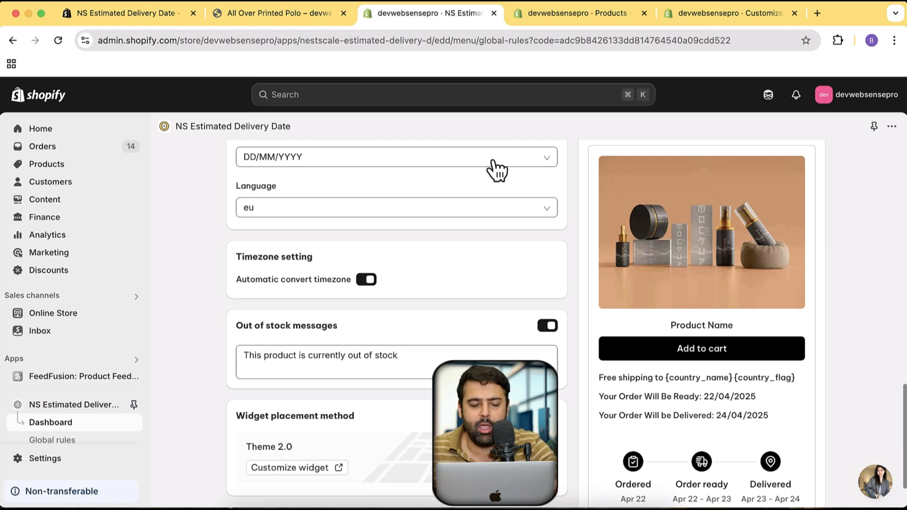
scroll(563, 208, "down", 3)
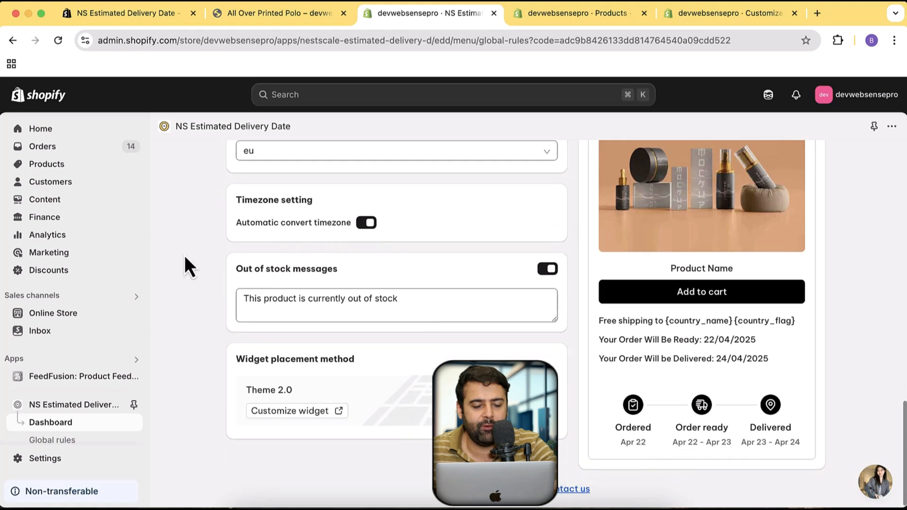
scroll(112, 274, "down", 3)
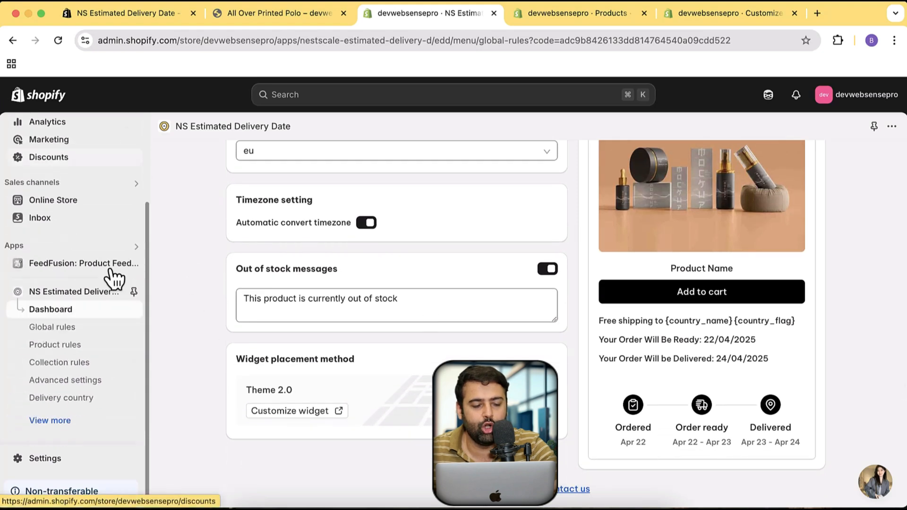
left_click(56, 327)
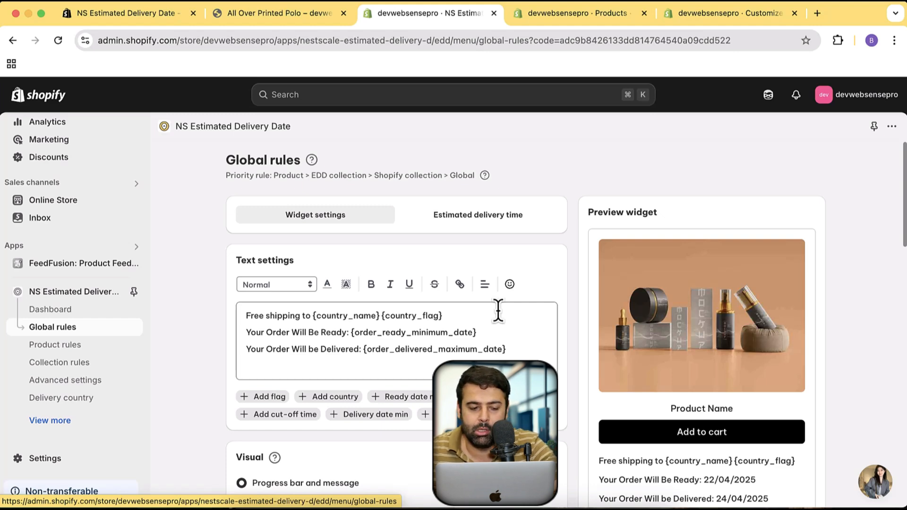
left_click(78, 351)
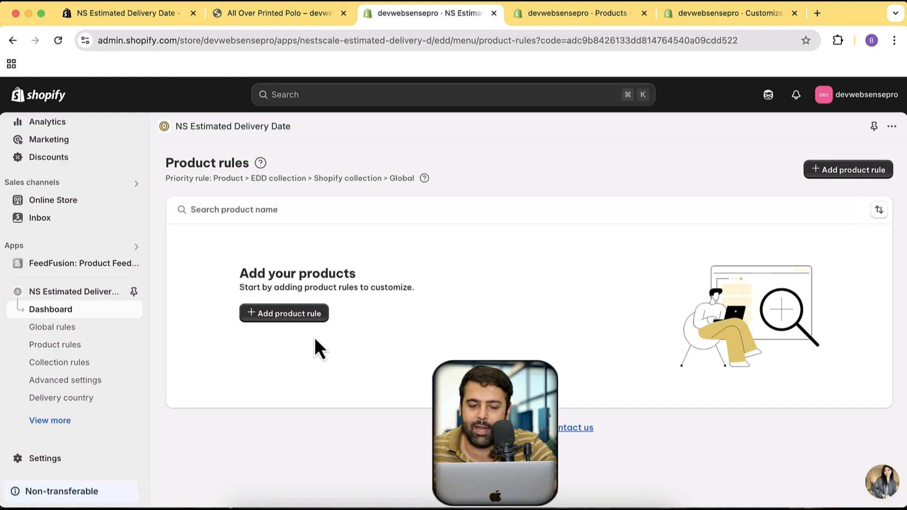
Start a new product rule and assign Graphic T-shirt as its product
left_click(288, 313)
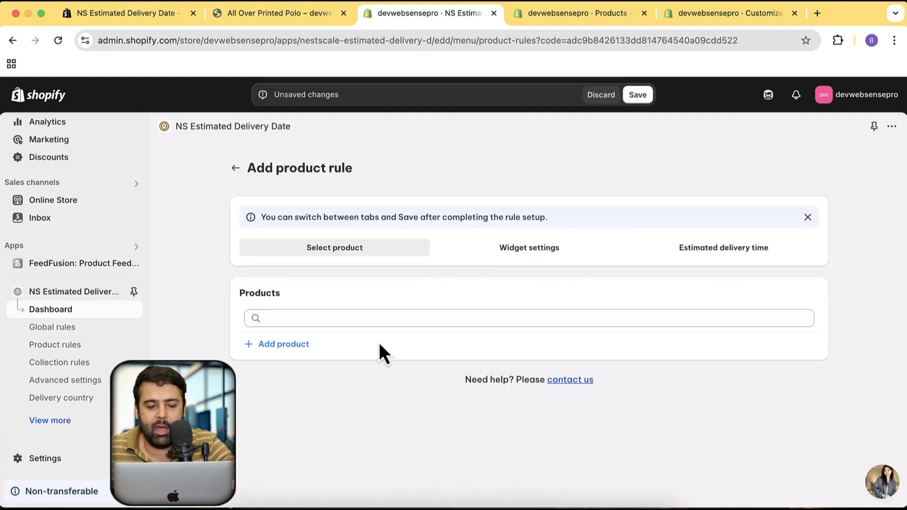
left_click(305, 349)
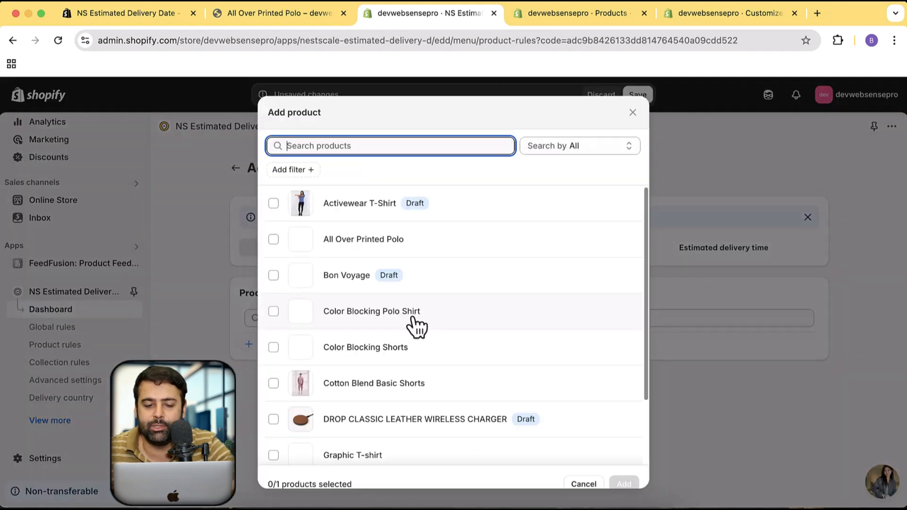
scroll(581, 255, "down", 3)
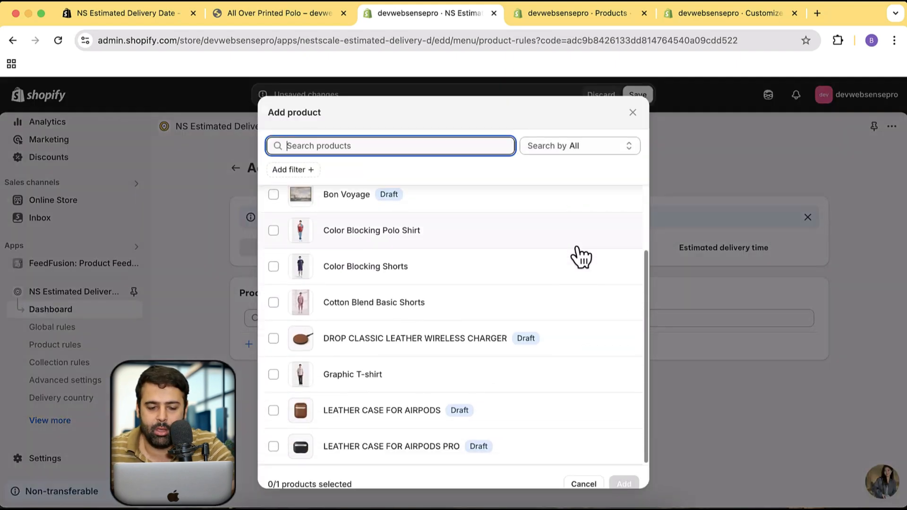
left_click(420, 380)
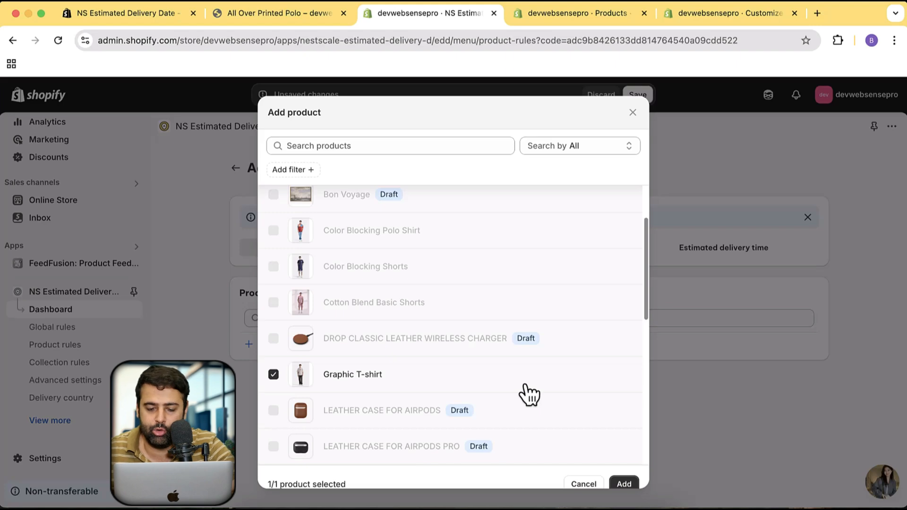
left_click(625, 484)
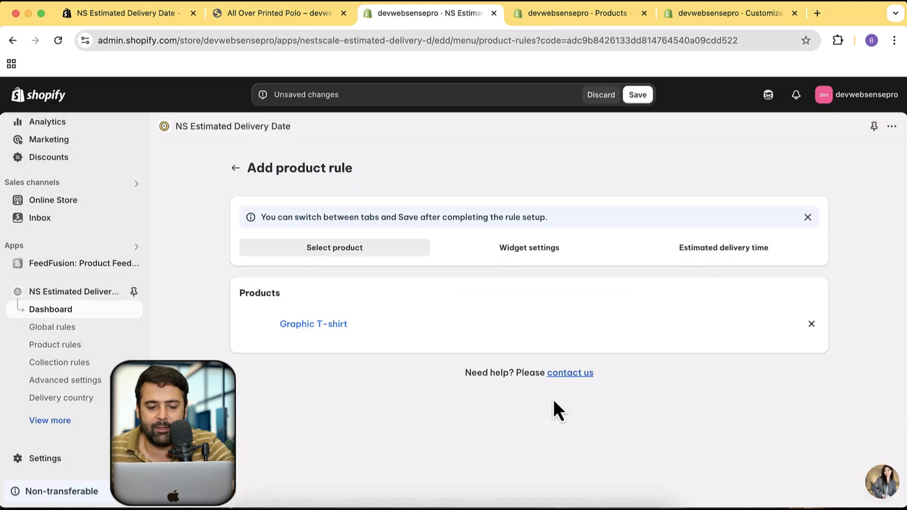
Enter "This is a Product Rule" as the message text in the product rule's widget settings
left_click(543, 253)
scroll(562, 288, "down", 3)
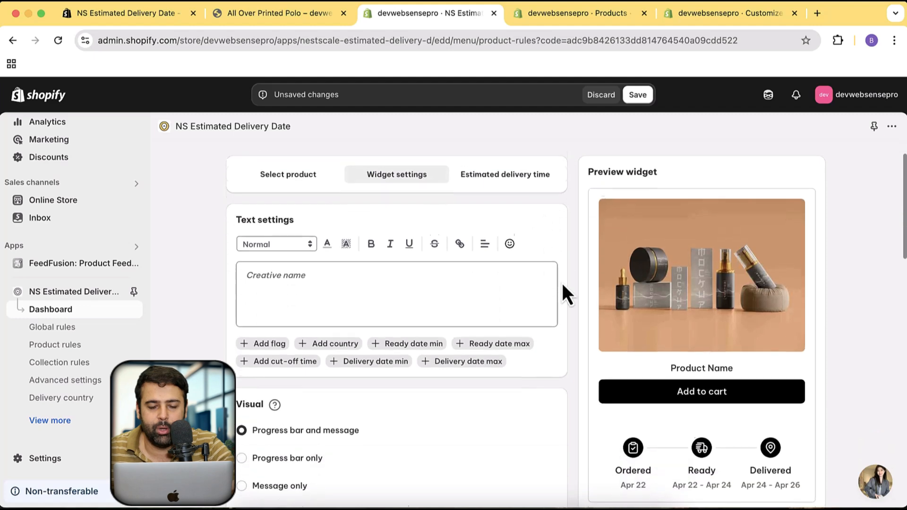
scroll(562, 288, "up", 3)
scroll(567, 330, "down", 2)
scroll(566, 331, "down", 3)
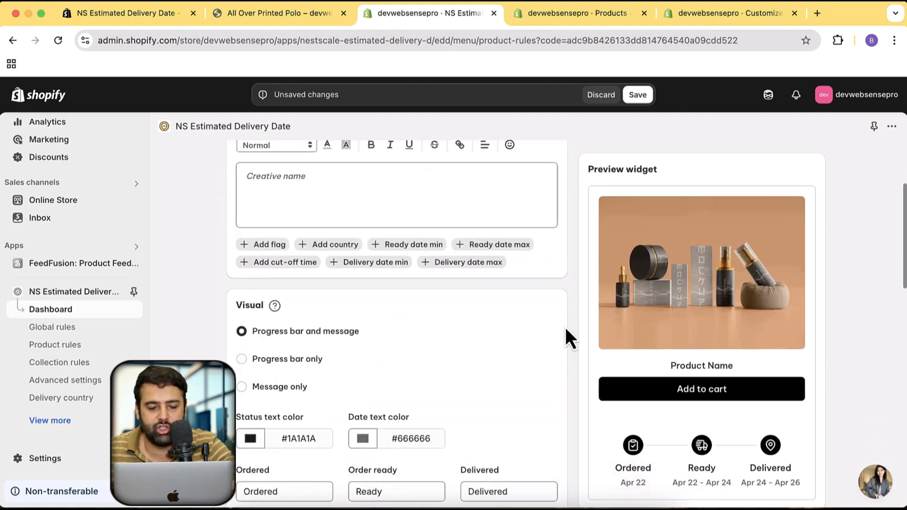
scroll(566, 330, "up", 3)
left_click(454, 290)
type("This is")
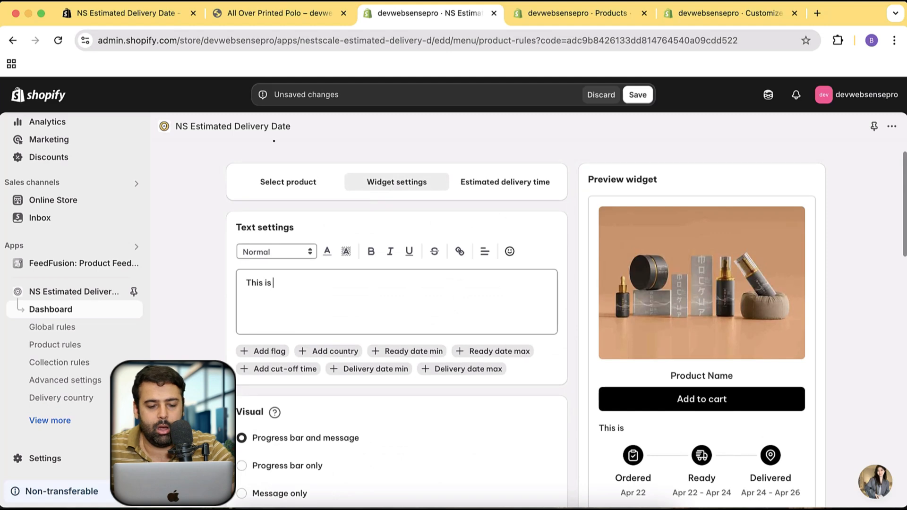
type(" a Product ")
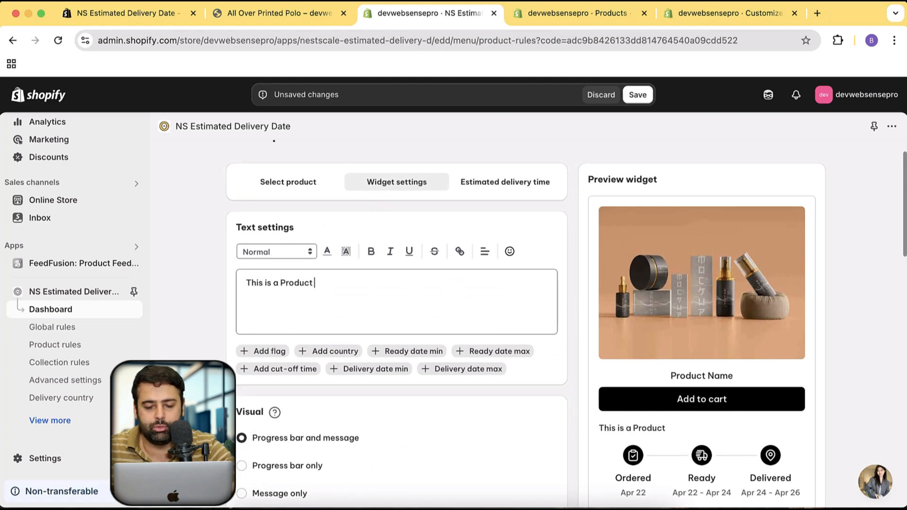
type("Rule")
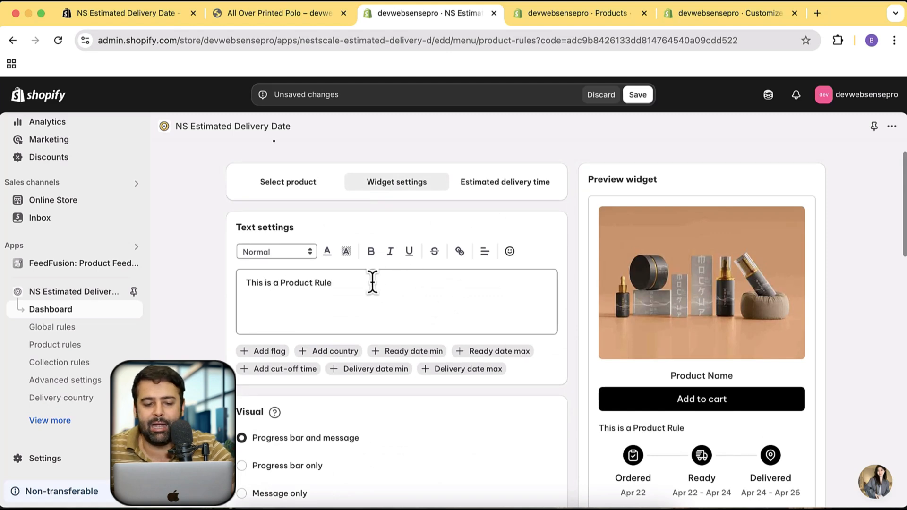
left_click_drag(373, 283, 237, 283)
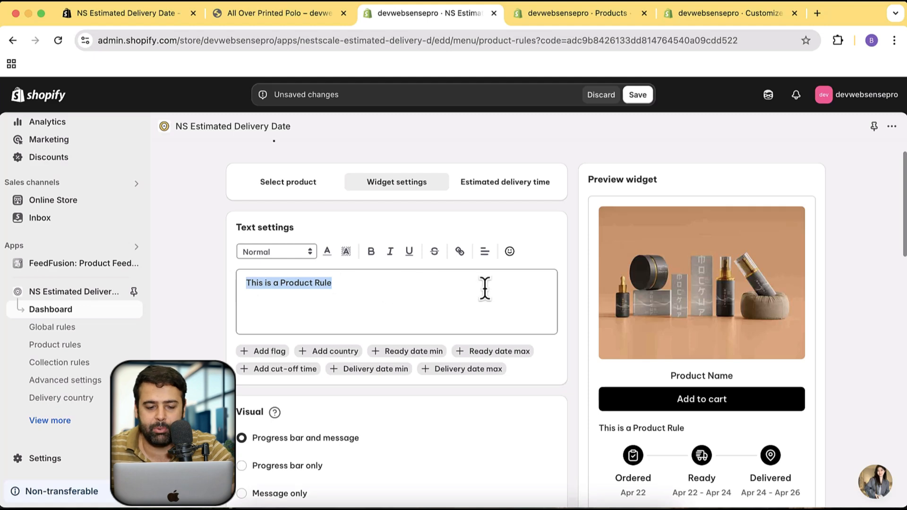
Set the product rule's order ready range to 0–9 days and order delivery range to 0–6 days, and save the rule
scroll(560, 267, "down", 2)
scroll(559, 267, "up", 3)
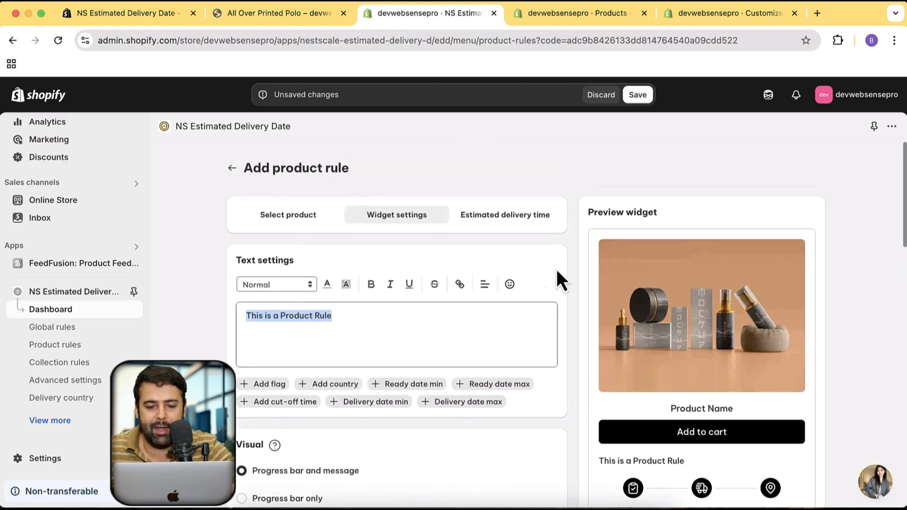
left_click(518, 222)
scroll(399, 326, "down", 2)
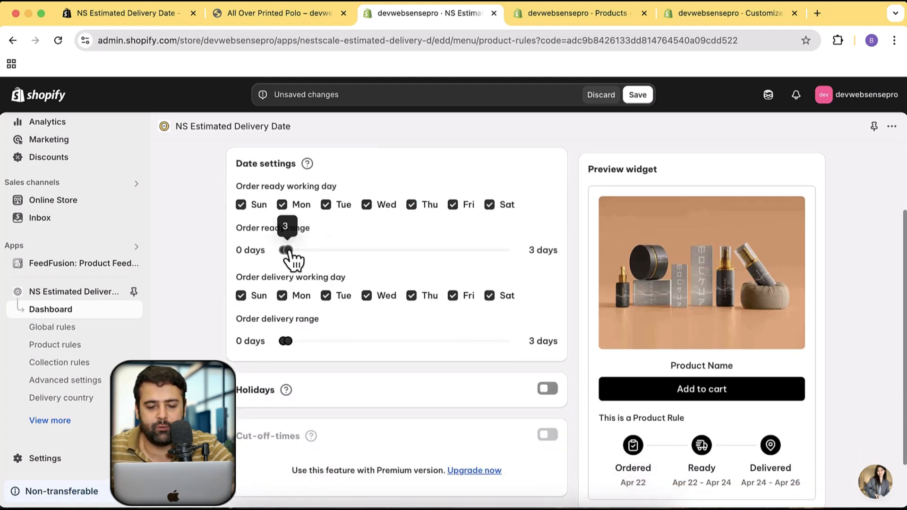
left_click_drag(287, 251, 298, 254)
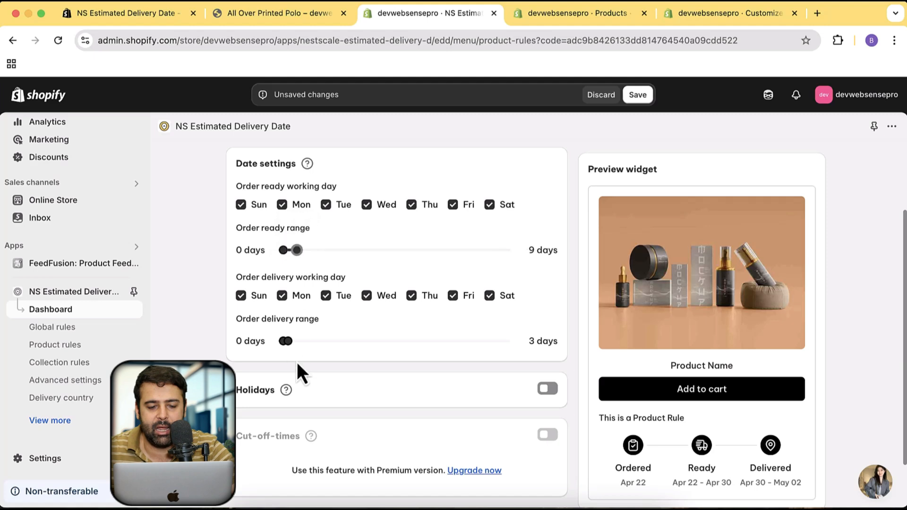
left_click_drag(287, 343, 311, 345)
scroll(602, 300, "down", 2)
scroll(602, 301, "up", 5)
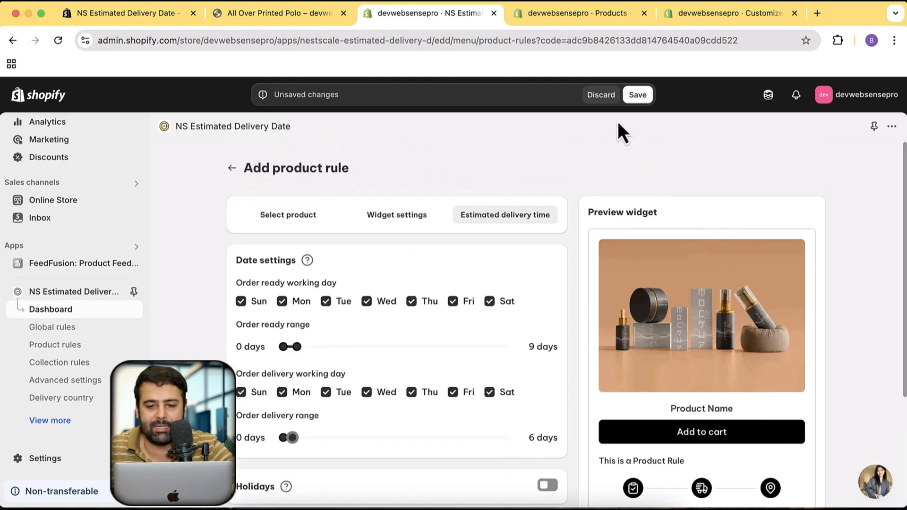
left_click(638, 97)
scroll(553, 255, "down", 3)
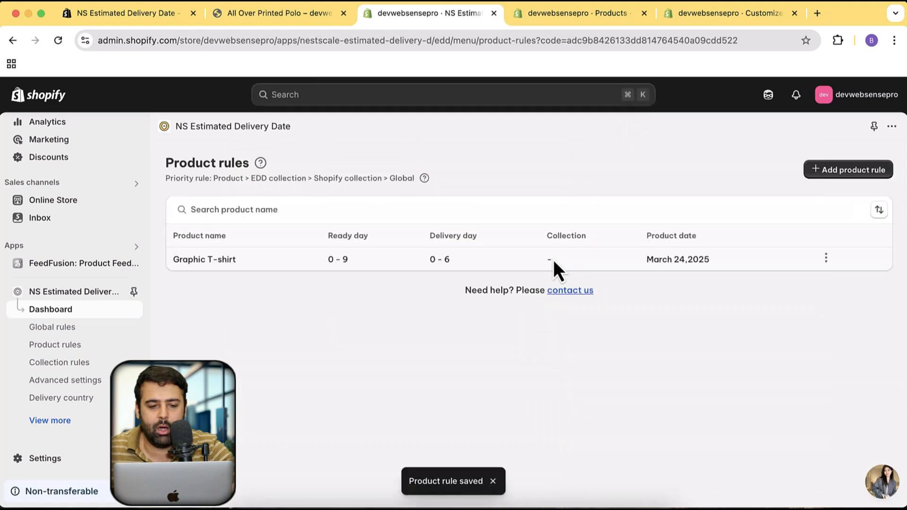
Open the storefront's product collections in a new browser tab and go to the All collection
left_click(226, 268)
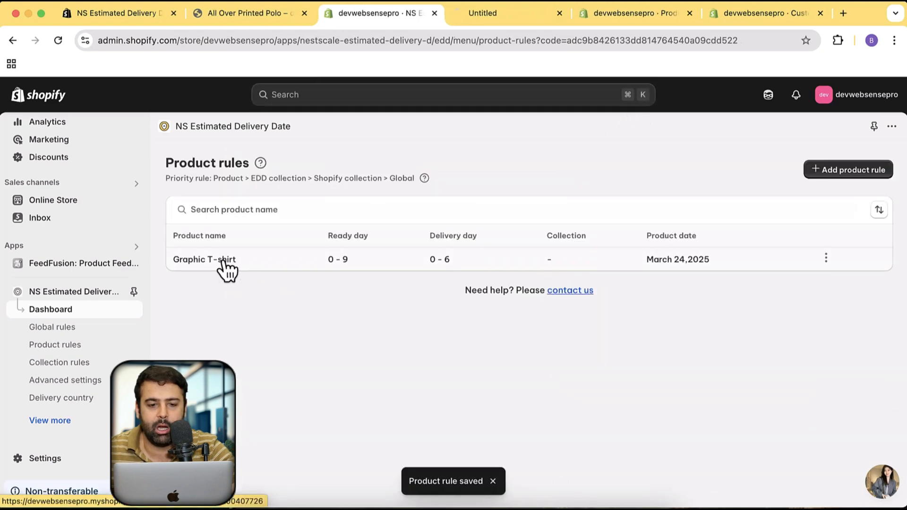
left_click(560, 14)
left_click(260, 17)
scroll(331, 259, "up", 3)
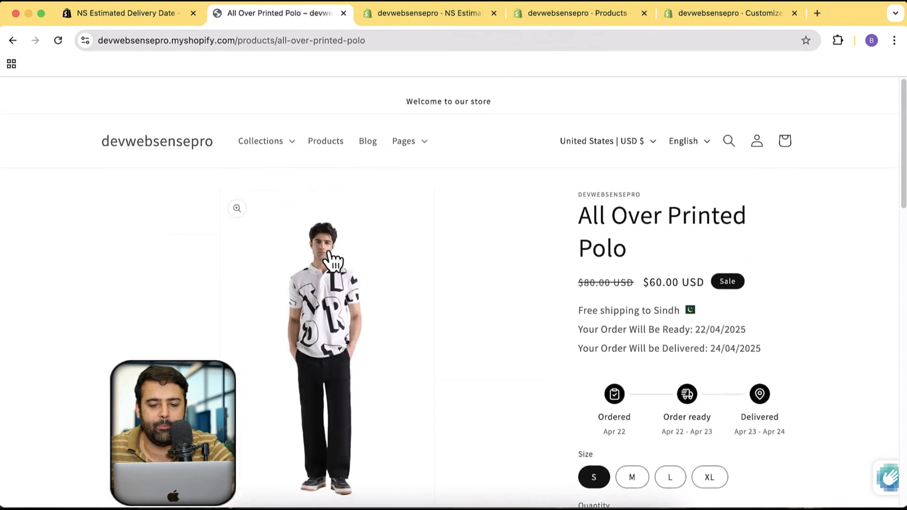
left_click(335, 129, "super")
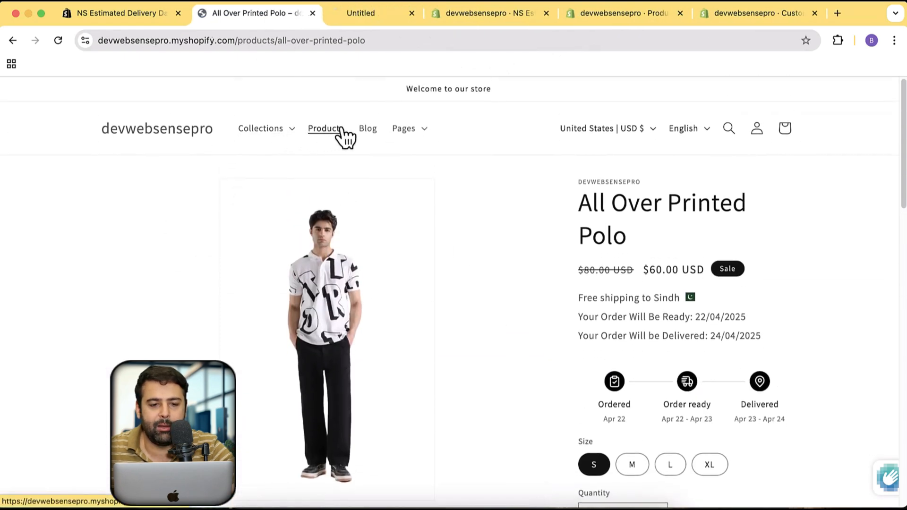
left_click(354, 14)
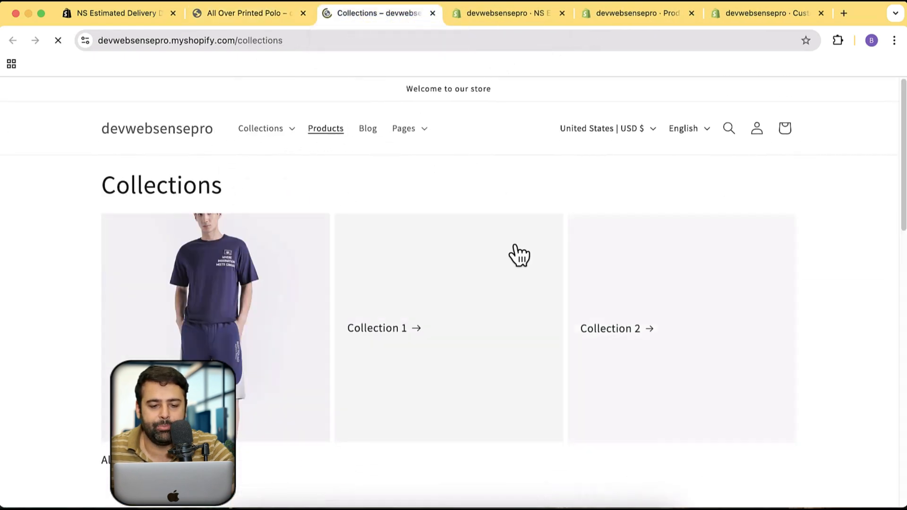
scroll(203, 241, "down", 6)
scroll(202, 241, "up", 3)
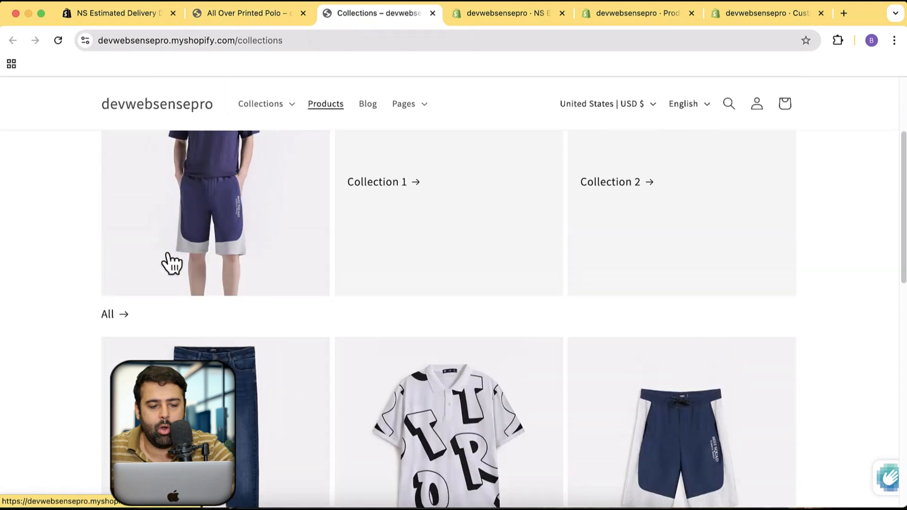
left_click(168, 263)
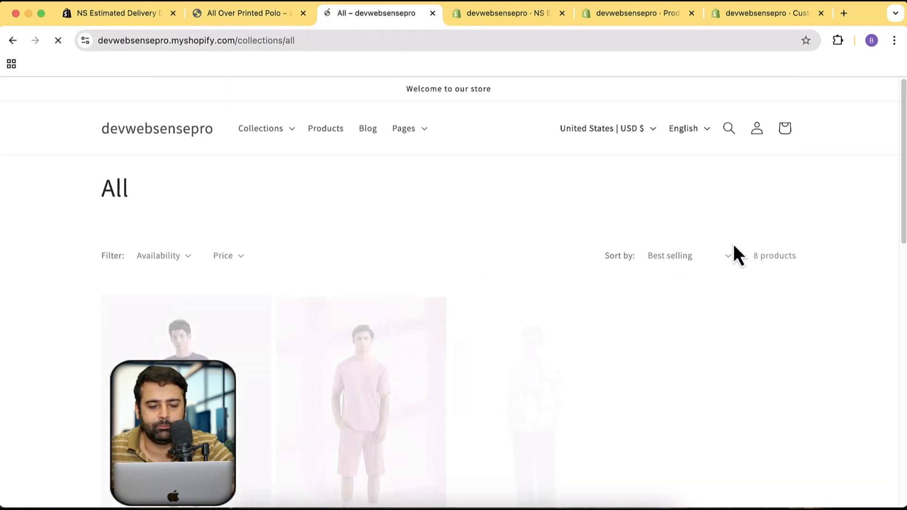
Search the All collection page for "graph" and open the Graphic T-shirt product page
scroll(867, 256, "down", 6)
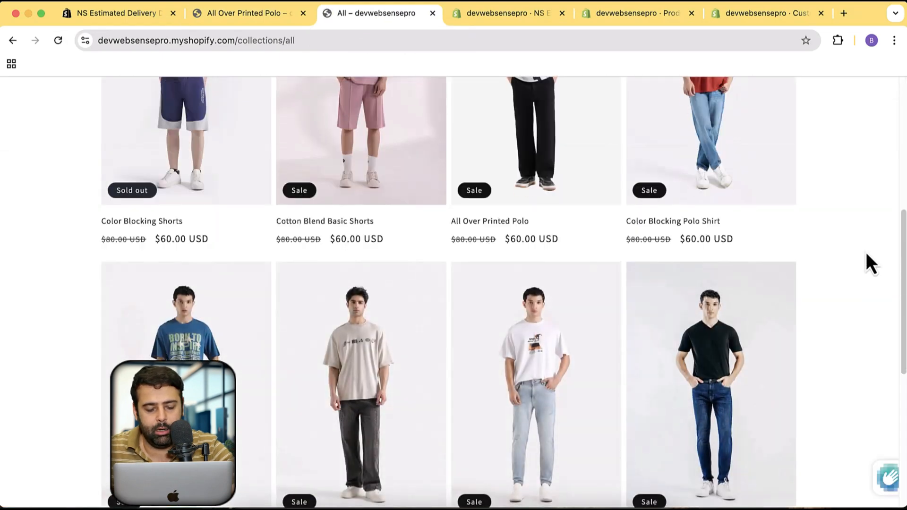
key("super+f")
type("graph")
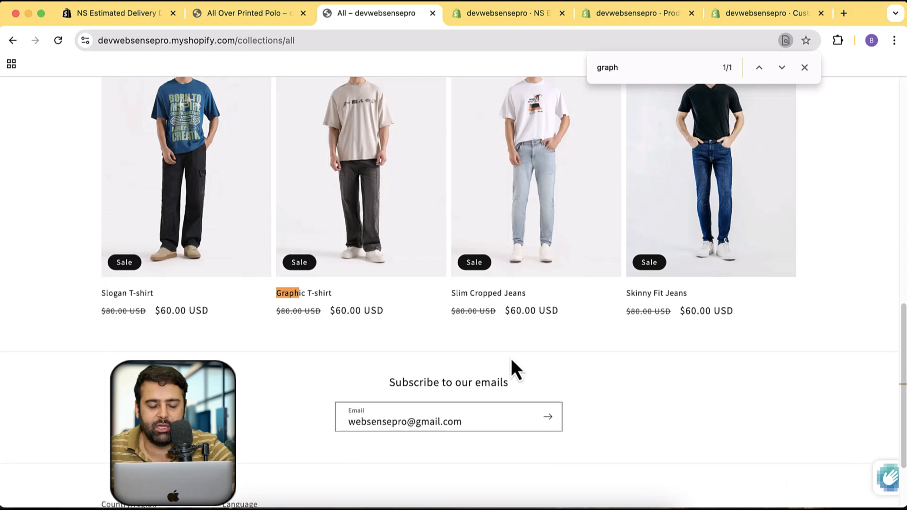
left_click(337, 235)
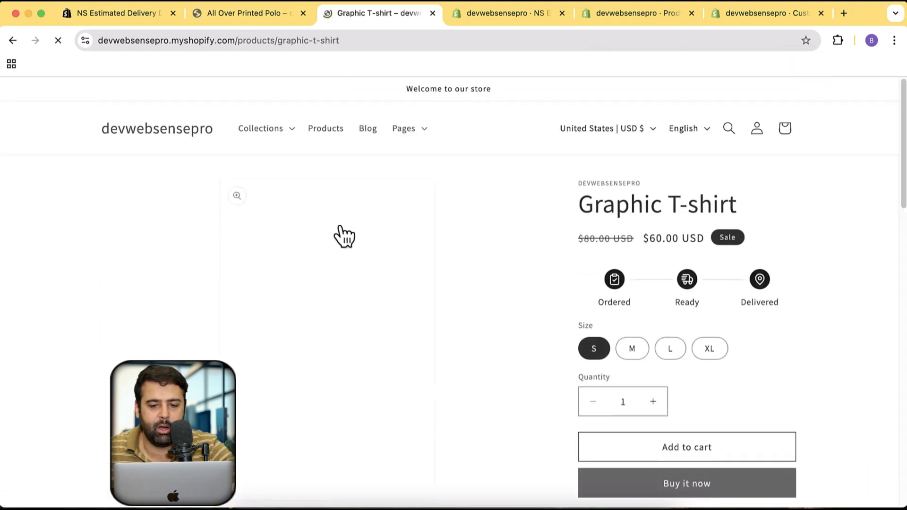
Check the product rule message and delivery dates on Graphic T-shirt and compare them with the All Over Printed Polo widget
scroll(826, 208, "down", 2)
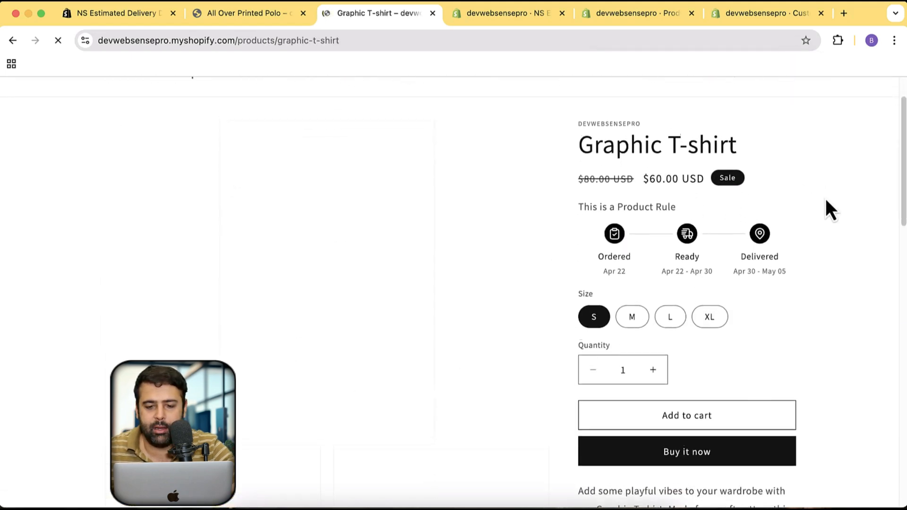
left_click_drag(577, 211, 683, 207)
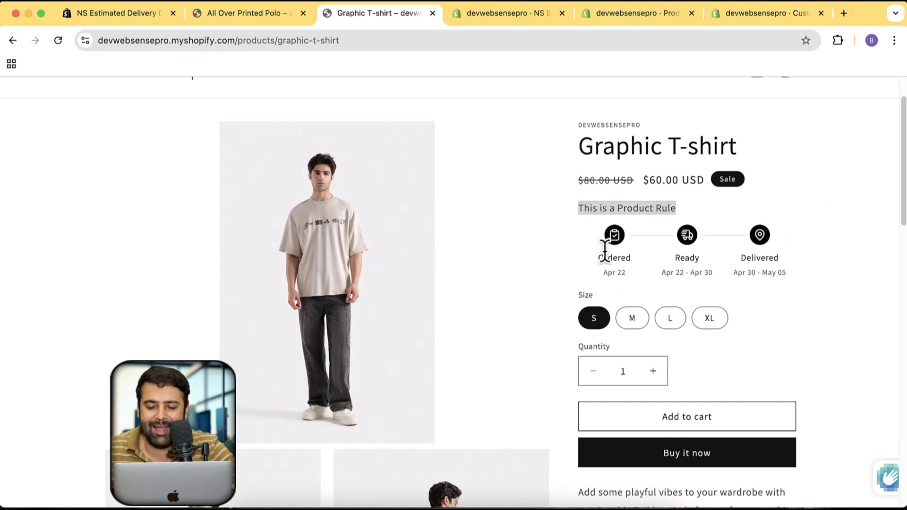
left_click_drag(663, 272, 708, 273)
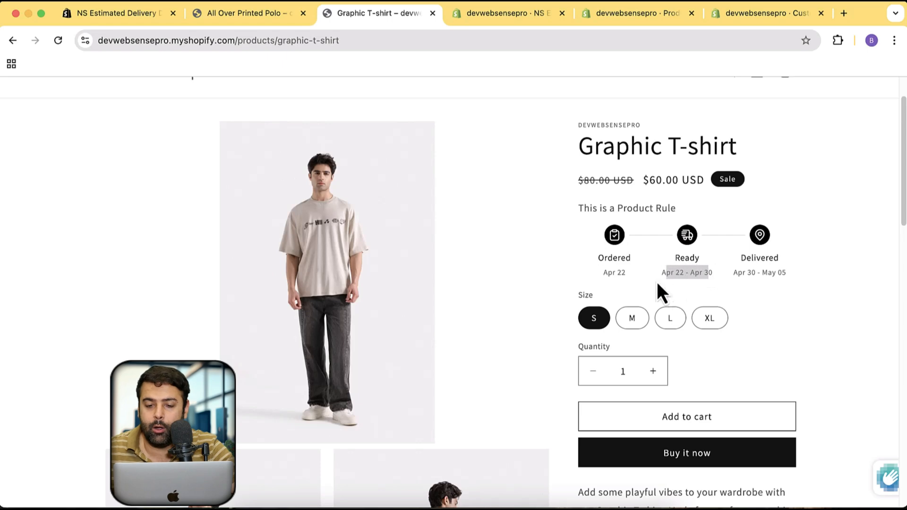
left_click(276, 23)
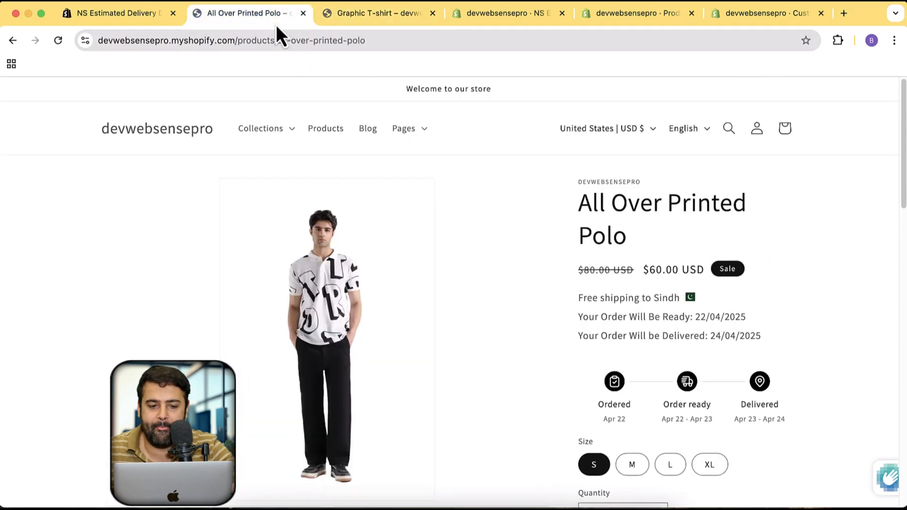
scroll(533, 271, "down", 3)
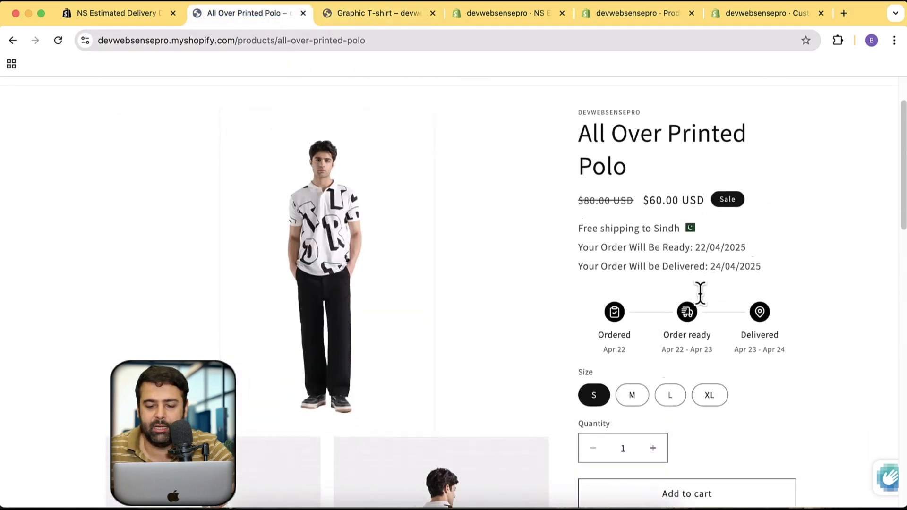
Recheck the "This is a Product Rule" message and the ready dates on the Graphic T-shirt storefront page
left_click(400, 13)
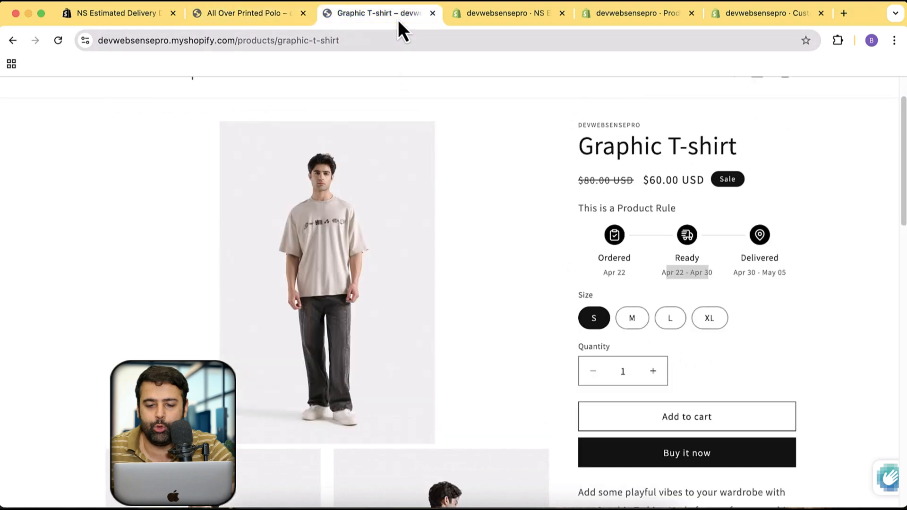
left_click(672, 272)
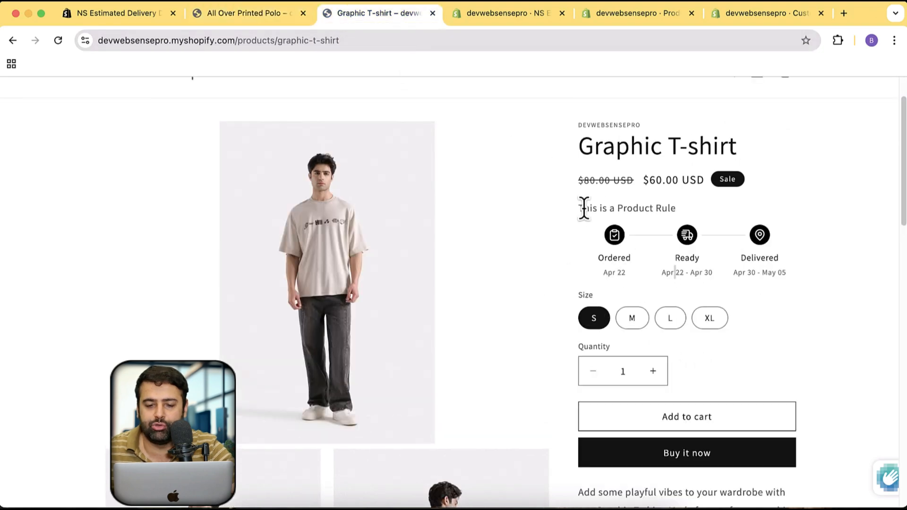
left_click_drag(577, 208, 690, 210)
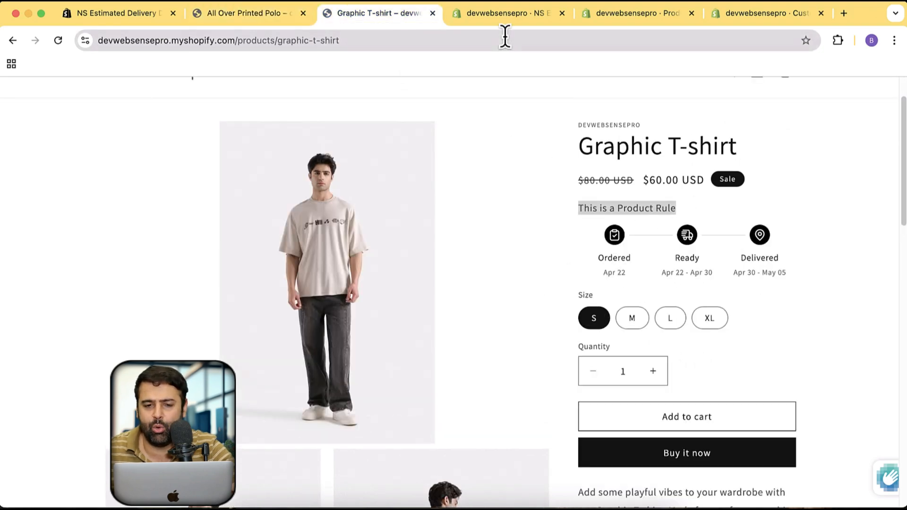
Return to the app's product rules, open the Graphic T-shirt rule for editing and review its widget settings
left_click(524, 17)
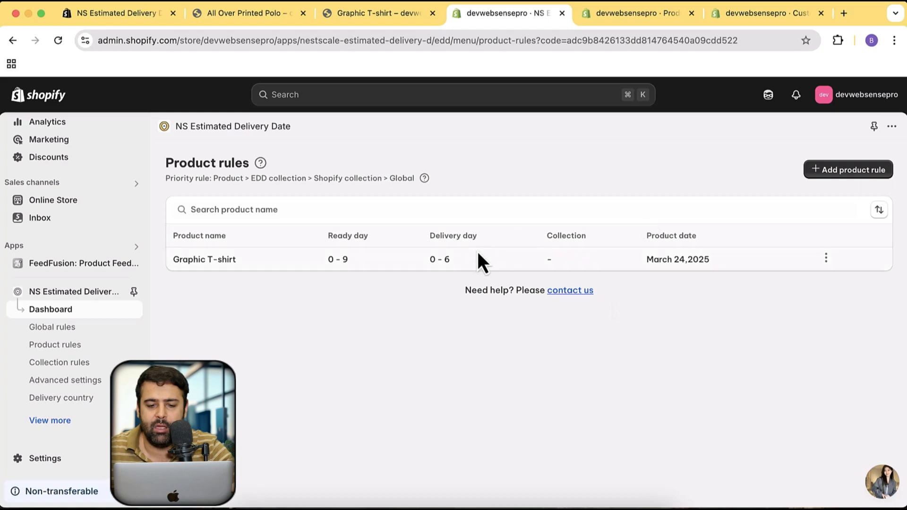
left_click(824, 260)
left_click(773, 299)
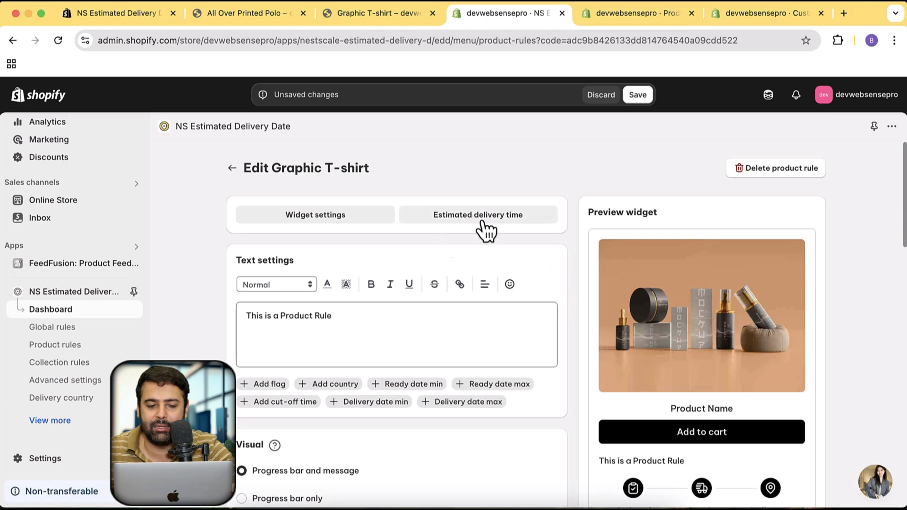
scroll(517, 250, "down", 7)
scroll(458, 288, "down", 12)
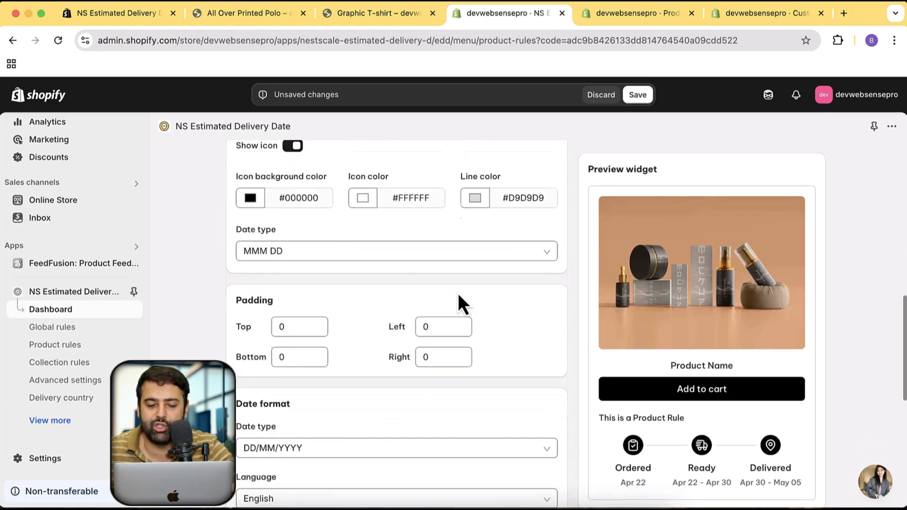
scroll(458, 296, "up", 3)
scroll(458, 295, "down", 3)
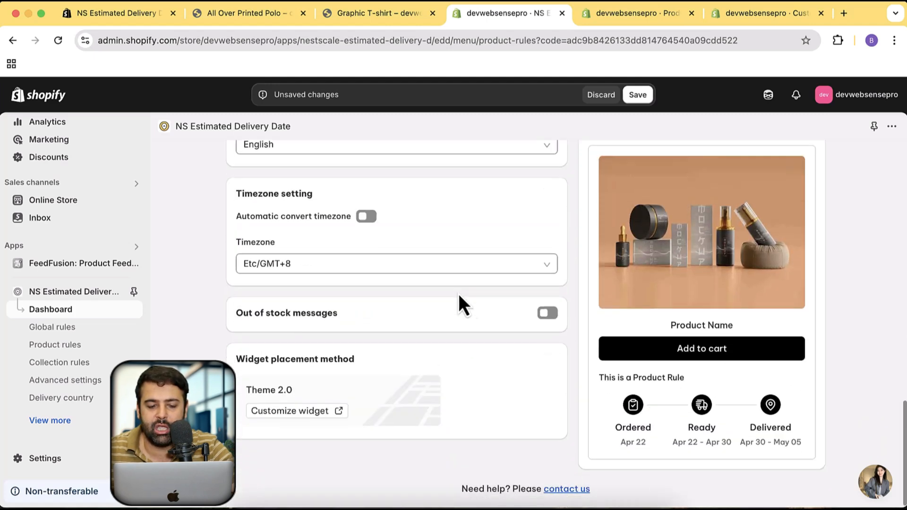
scroll(484, 364, "up", 15)
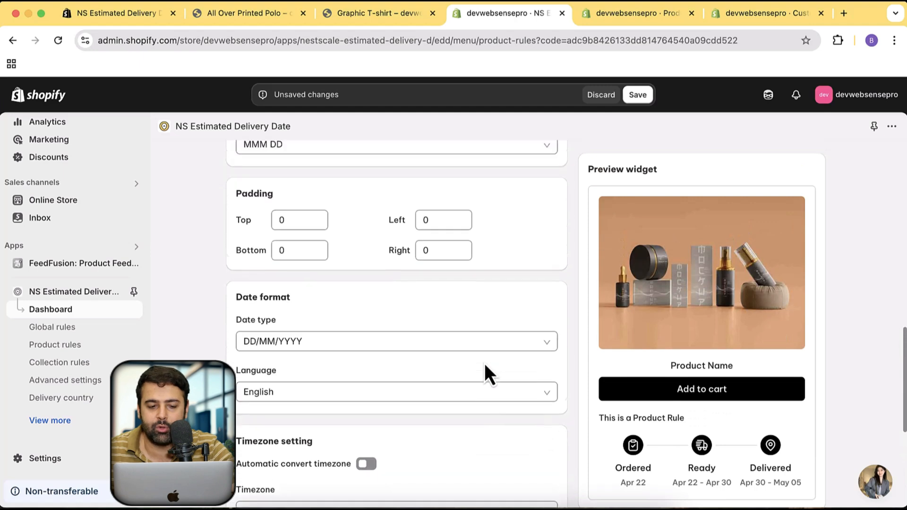
Enable Holidays in the Graphic T-shirt rule's estimated delivery time settings, and view the form for adding a holiday without entering one
left_click(462, 219)
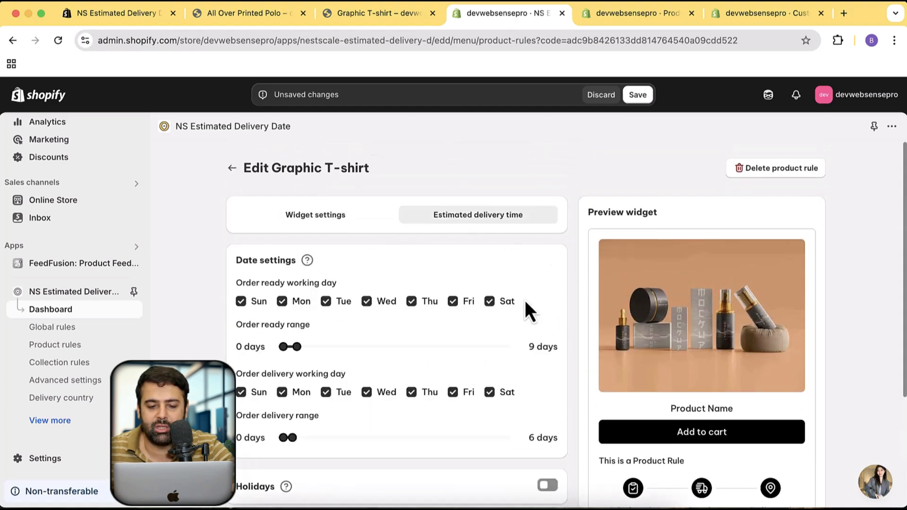
scroll(527, 303, "down", 4)
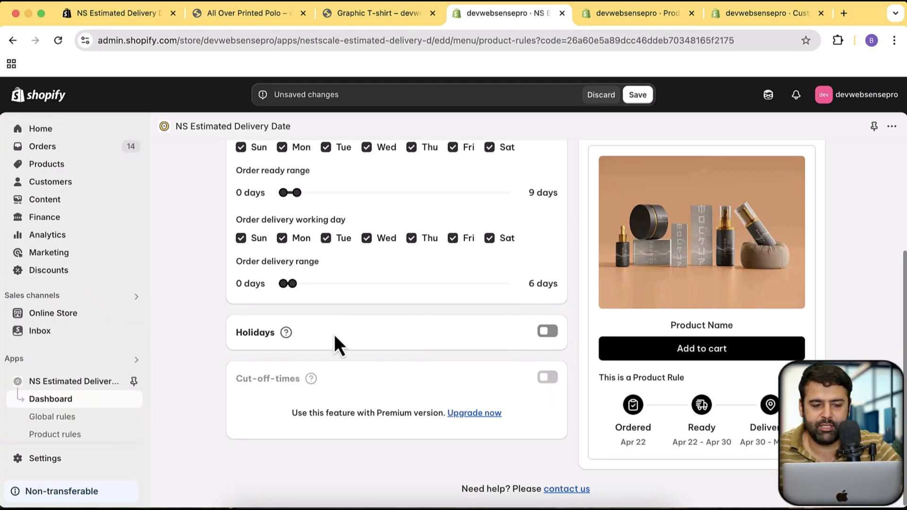
left_click(548, 331)
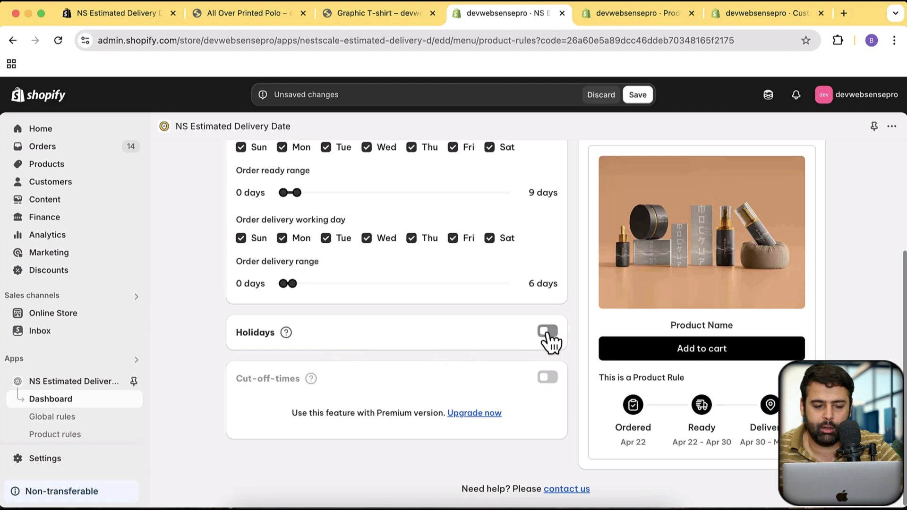
scroll(577, 259, "down", 3)
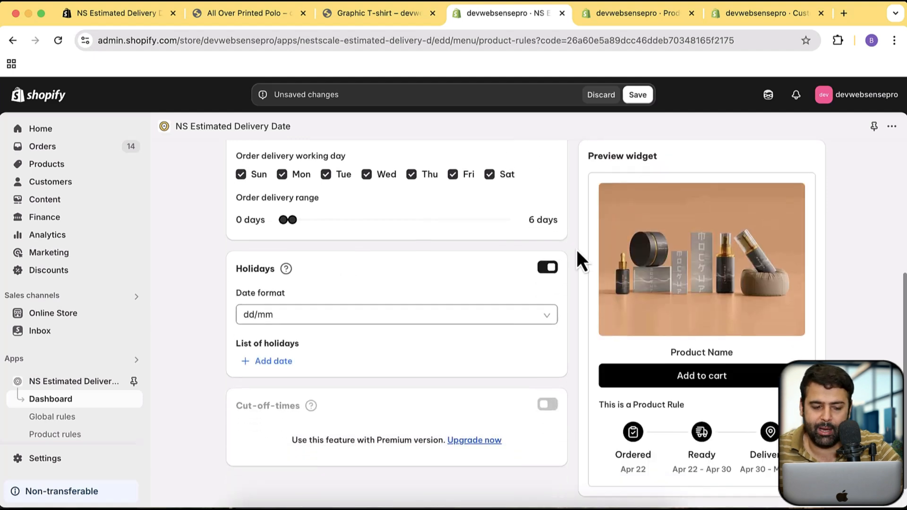
left_click(273, 361)
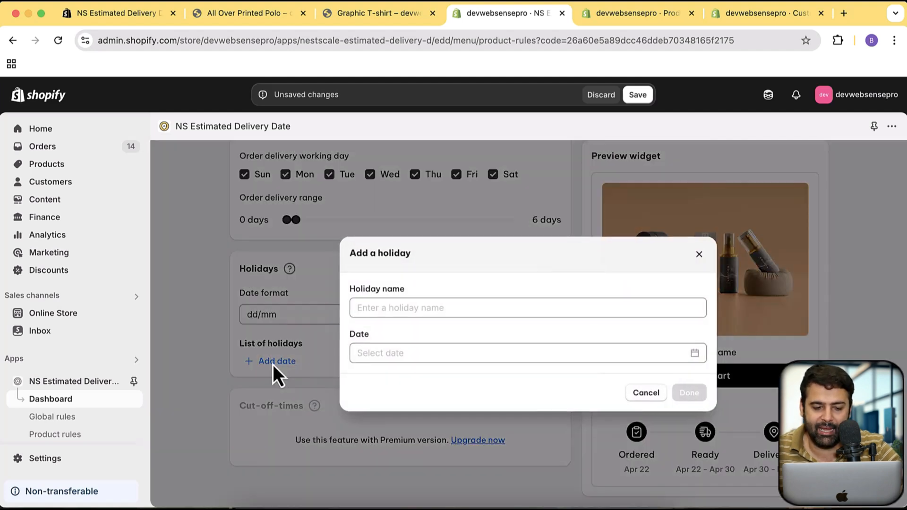
left_click(451, 307)
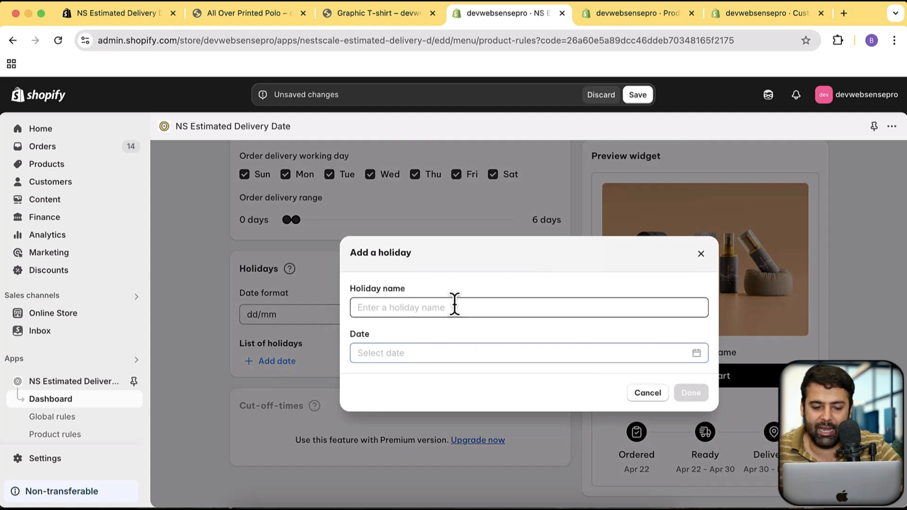
left_click(651, 396)
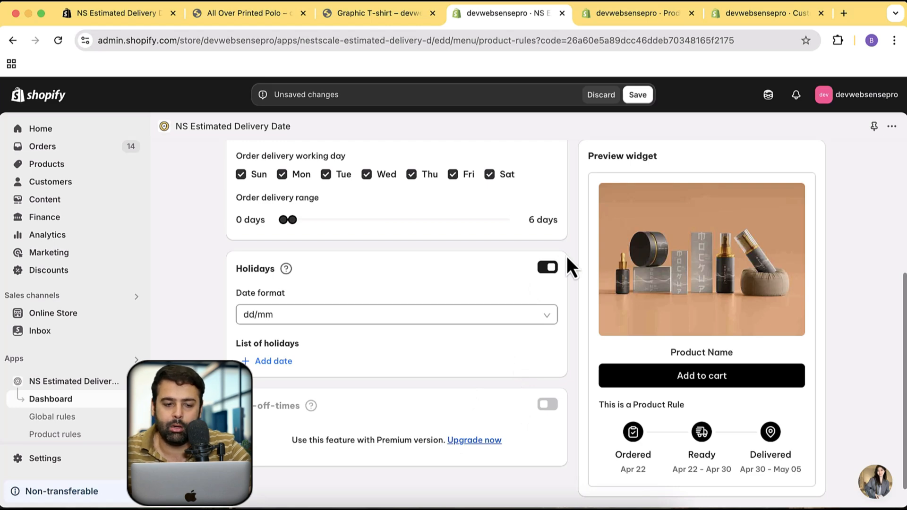
scroll(562, 236, "up", 5)
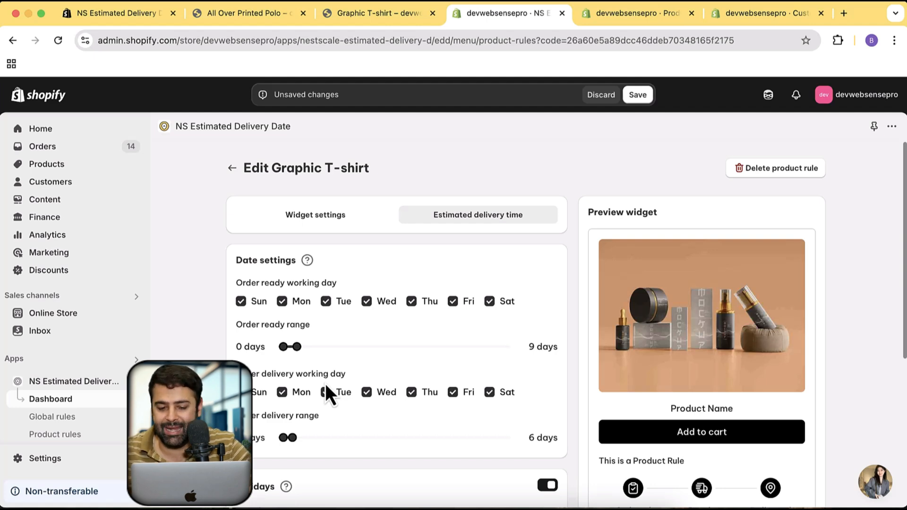
scroll(511, 275, "down", 4)
scroll(510, 277, "down", 2)
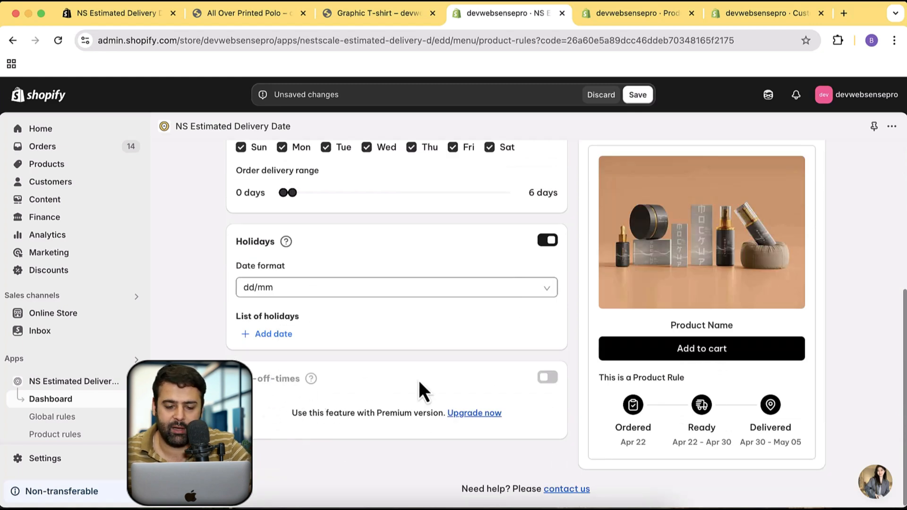
Open the developmentwebsensepro store admin in a new browser tab and show the estimated delivery time settings in NS Estimated Delivery Date's global rules
left_click(844, 10)
type("devel")
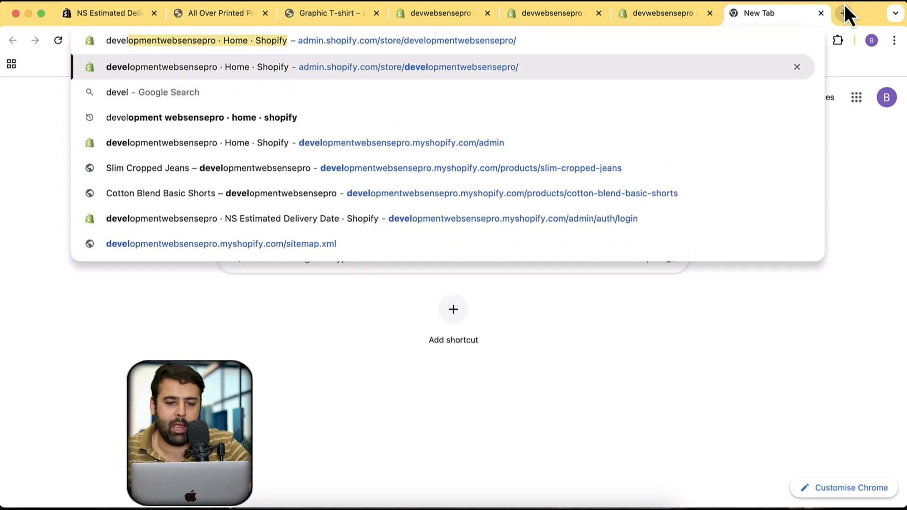
key("Return")
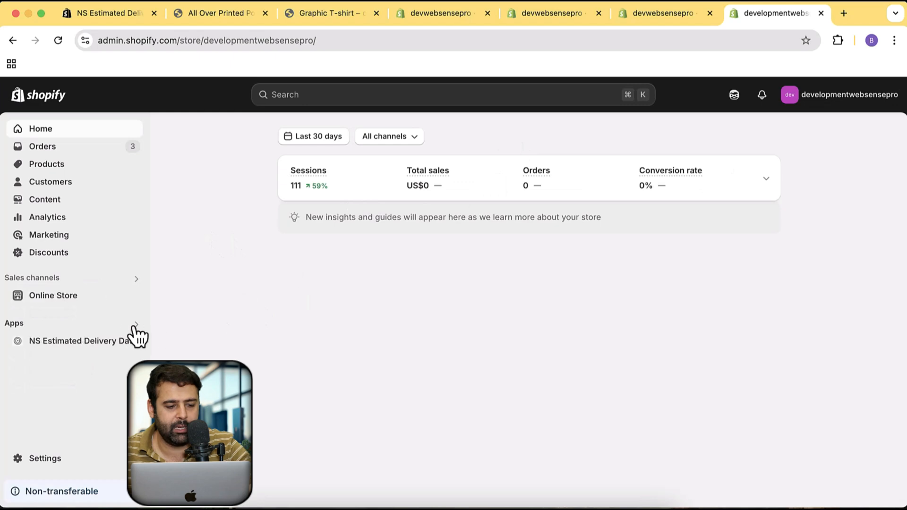
left_click(101, 344)
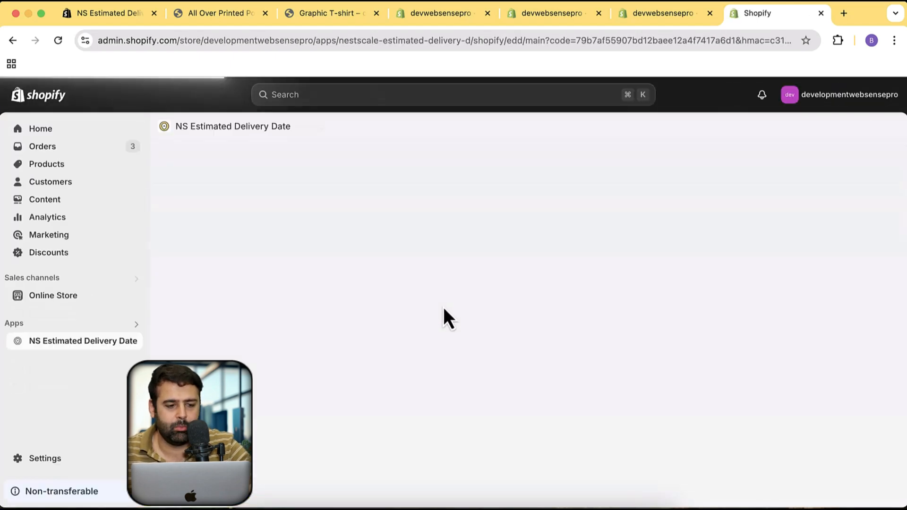
scroll(429, 259, "down", 3)
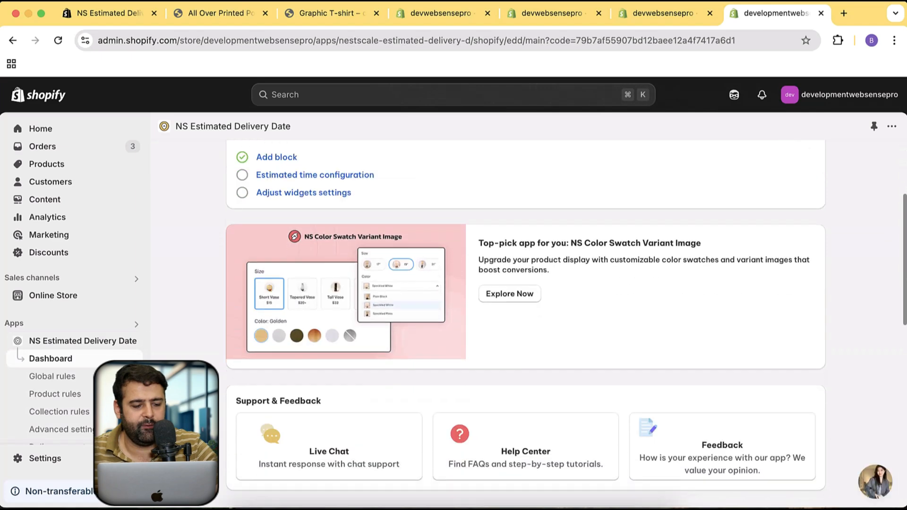
left_click(113, 376)
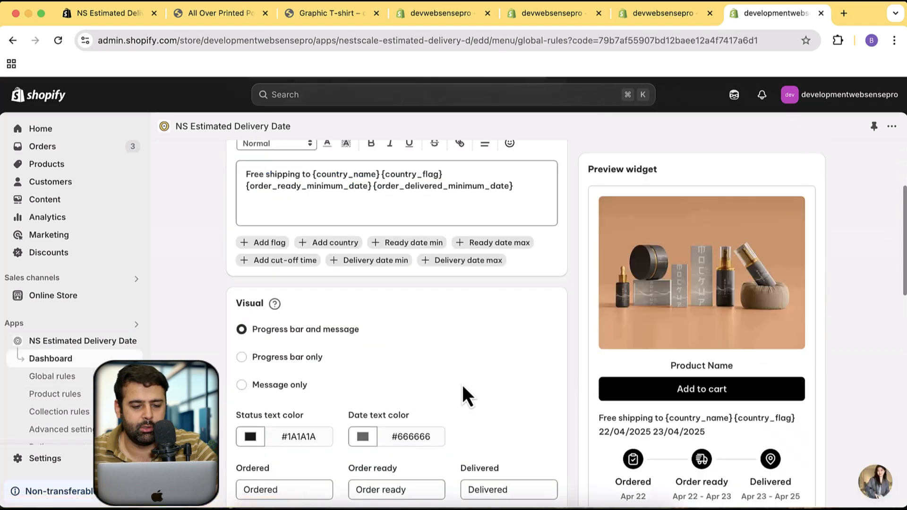
left_click(495, 225)
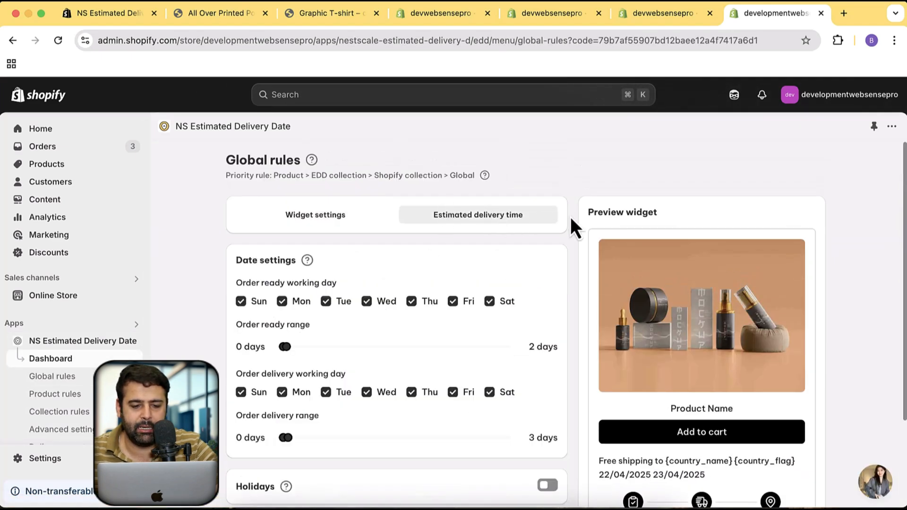
Enable cut-off times in the global rules, inspect the message, time and unit text fields, and discard the changes
scroll(571, 217, "down", 3)
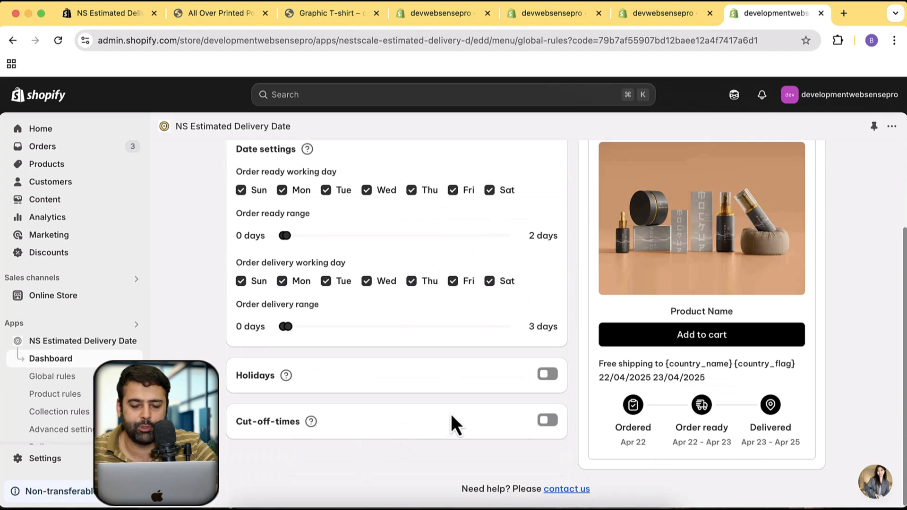
left_click(548, 421)
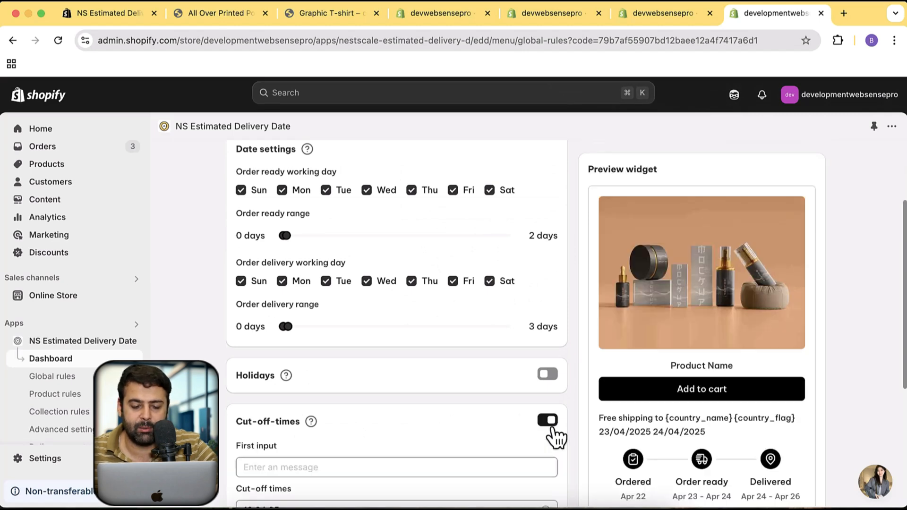
scroll(574, 337, "down", 5)
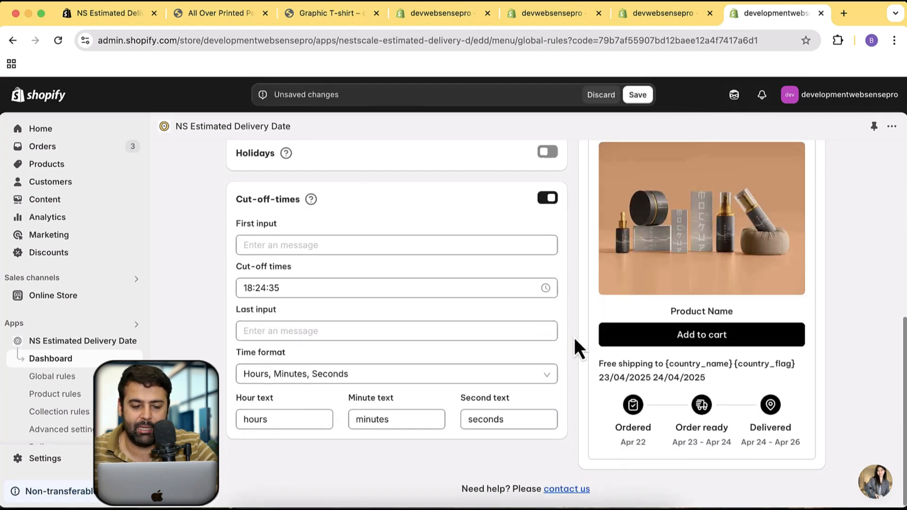
left_click(332, 249)
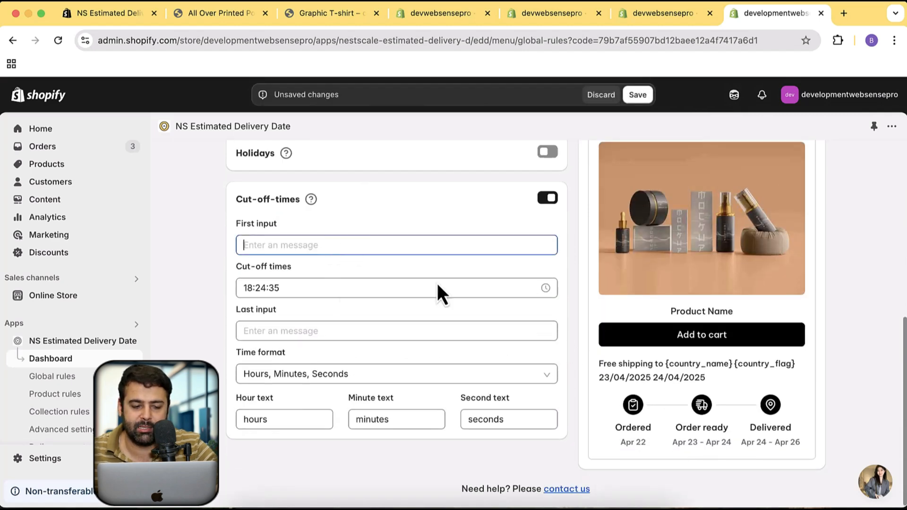
left_click(352, 289)
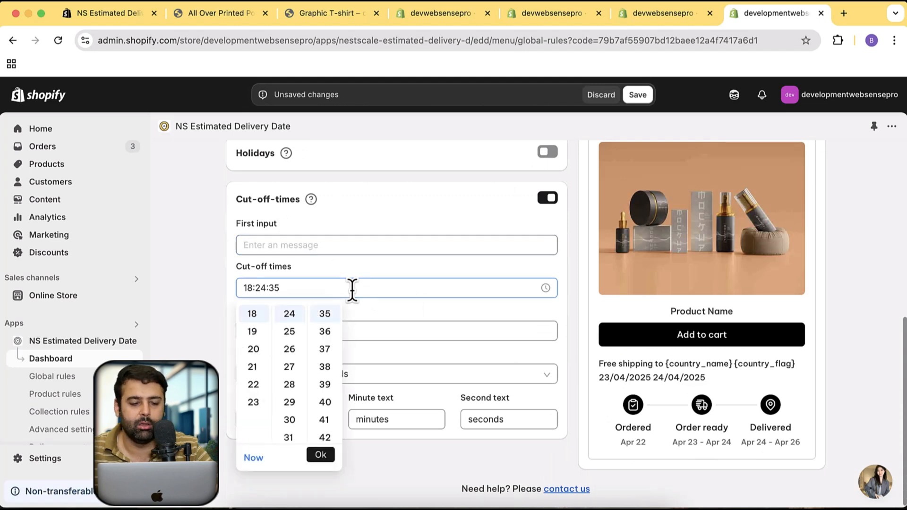
left_click(393, 309)
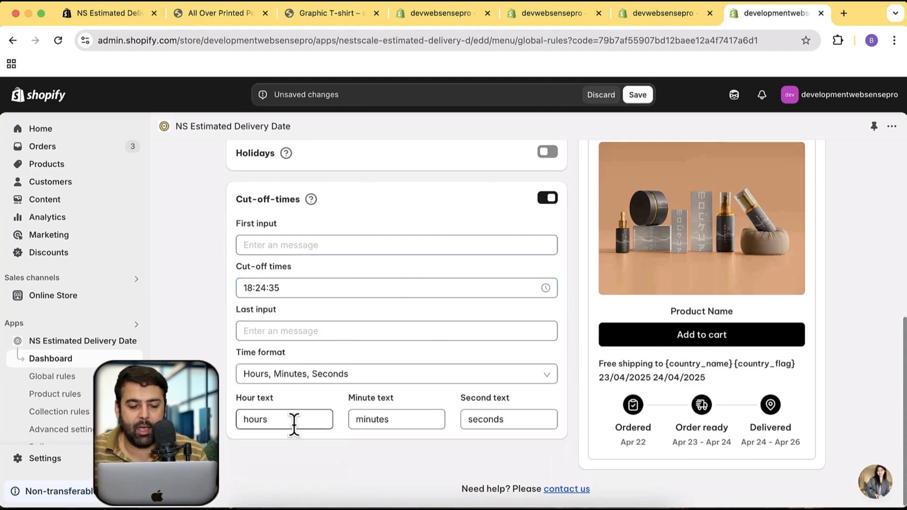
left_click(397, 419)
left_click(499, 419)
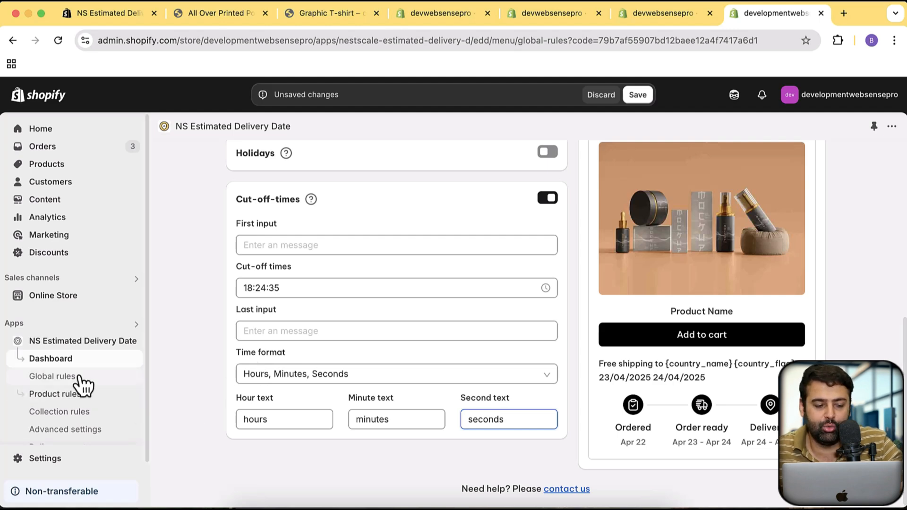
scroll(97, 288, "down", 2)
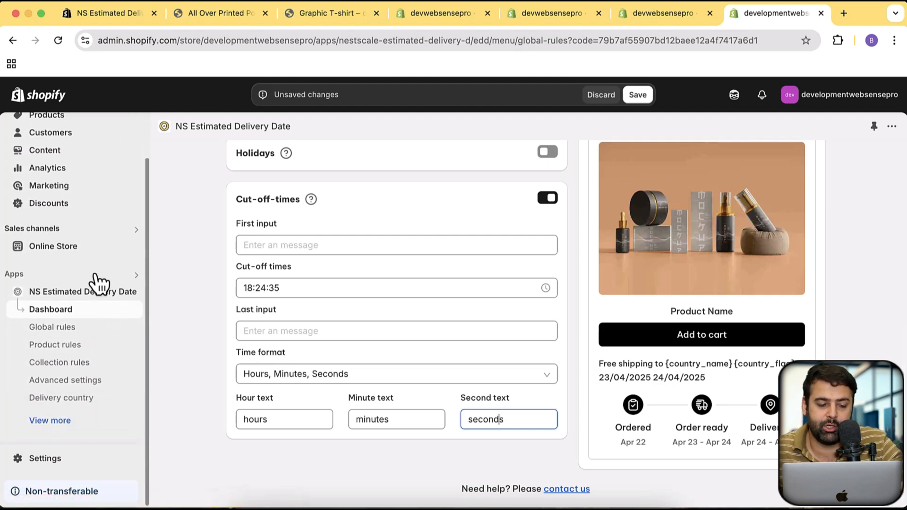
left_click(81, 365)
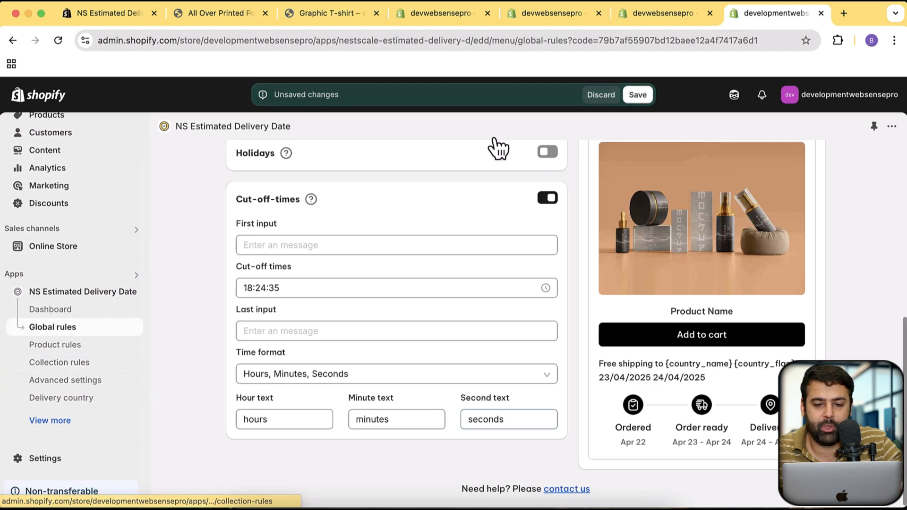
left_click(608, 96)
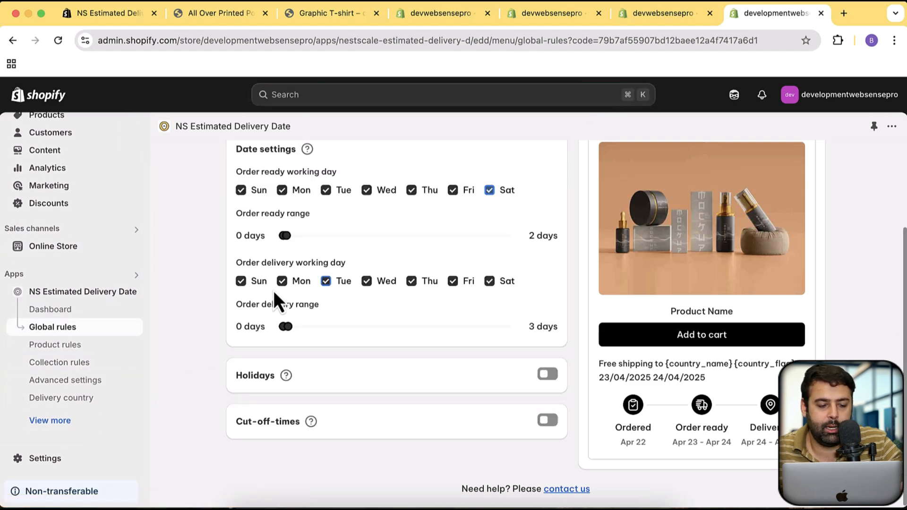
Start a collection rule from Shopify in the collection rules, view the collections available to add, and leave the form without adding any
left_click(100, 364)
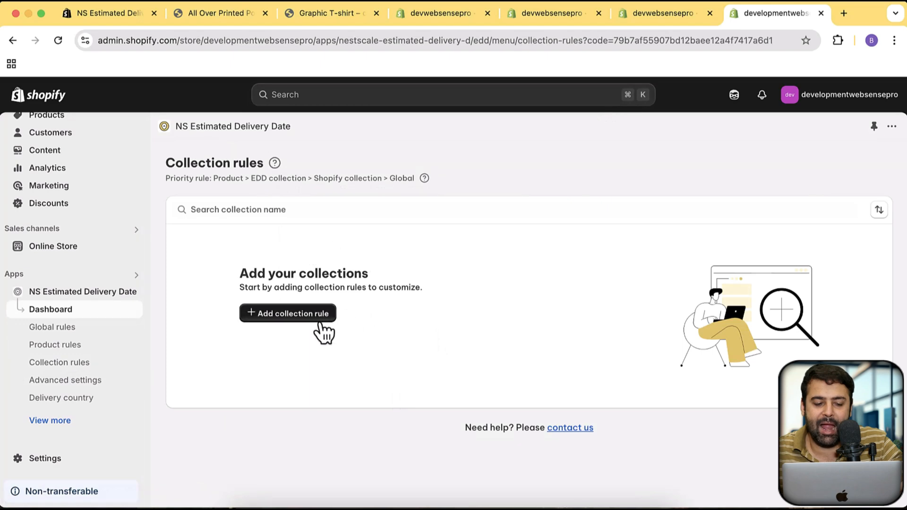
left_click(319, 321)
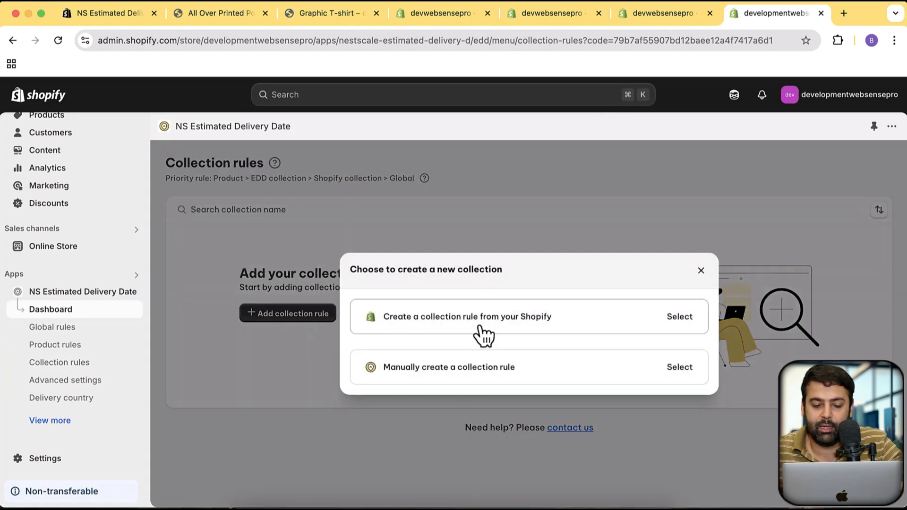
left_click(529, 327)
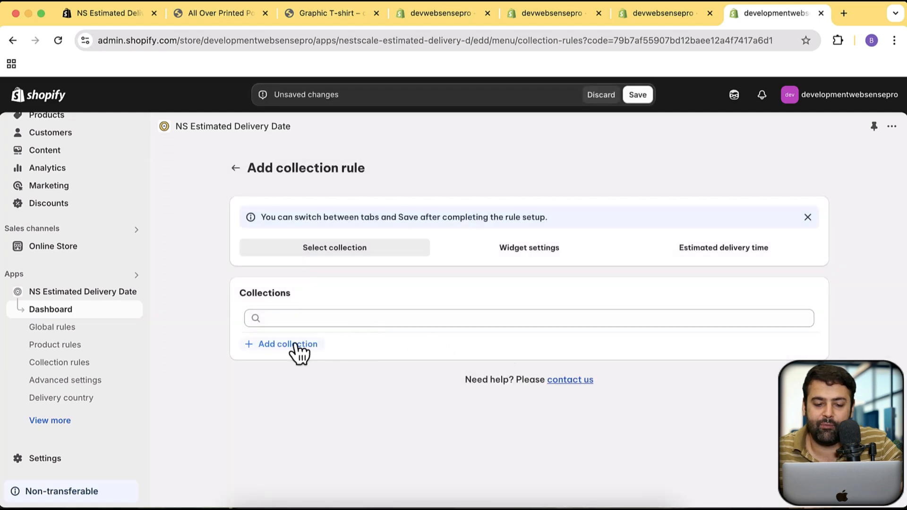
left_click(298, 353)
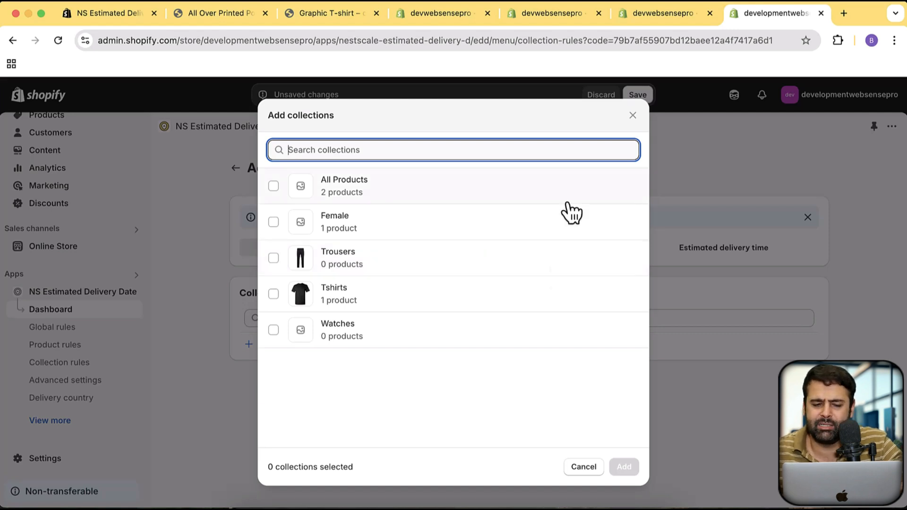
left_click(632, 119)
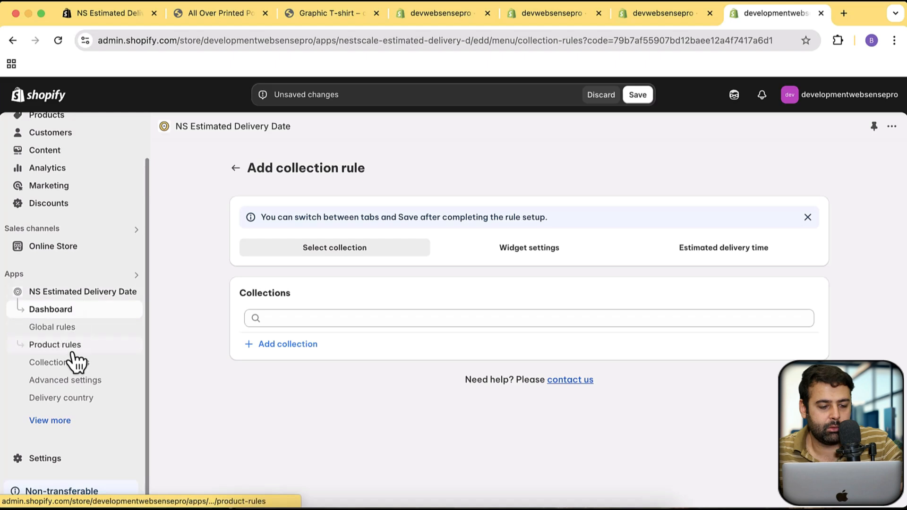
left_click(236, 168)
Open the help article on the priority of rule levels and examine the priority order of product, collection and global rules
mouse_move(427, 183)
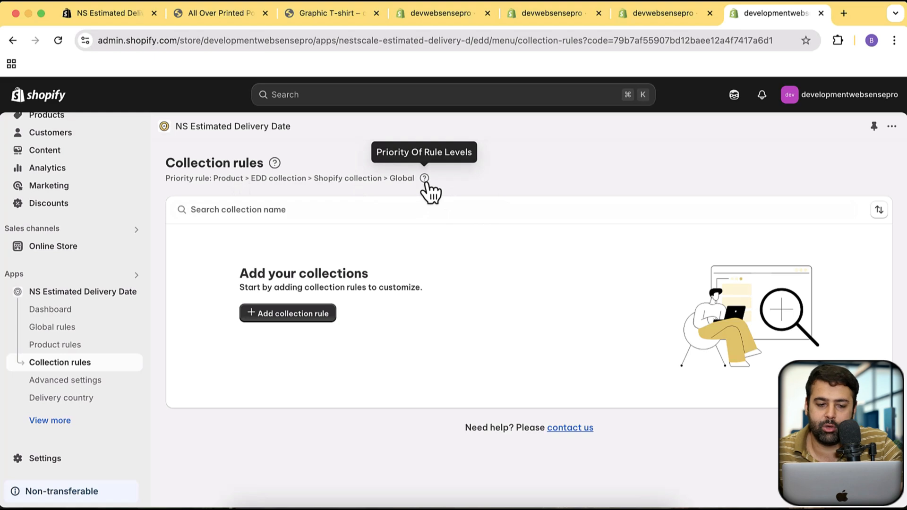
left_click(424, 179)
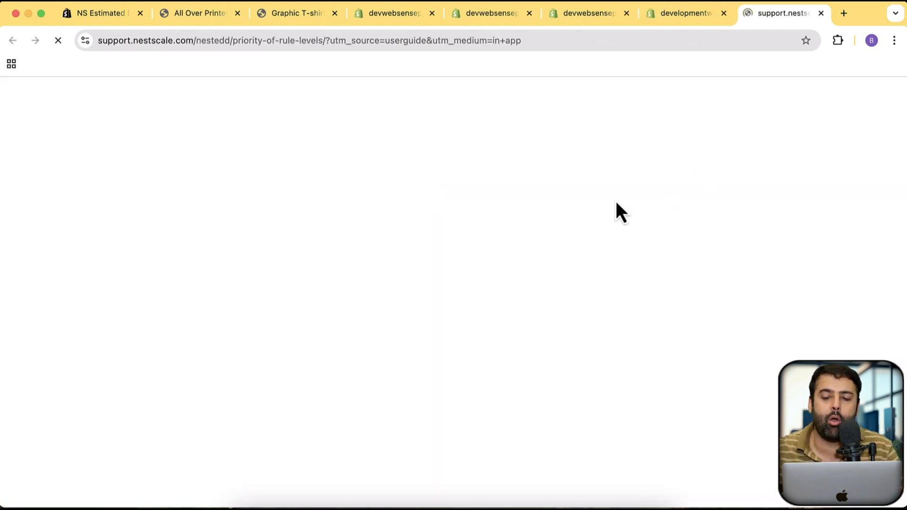
scroll(553, 239, "down", 20)
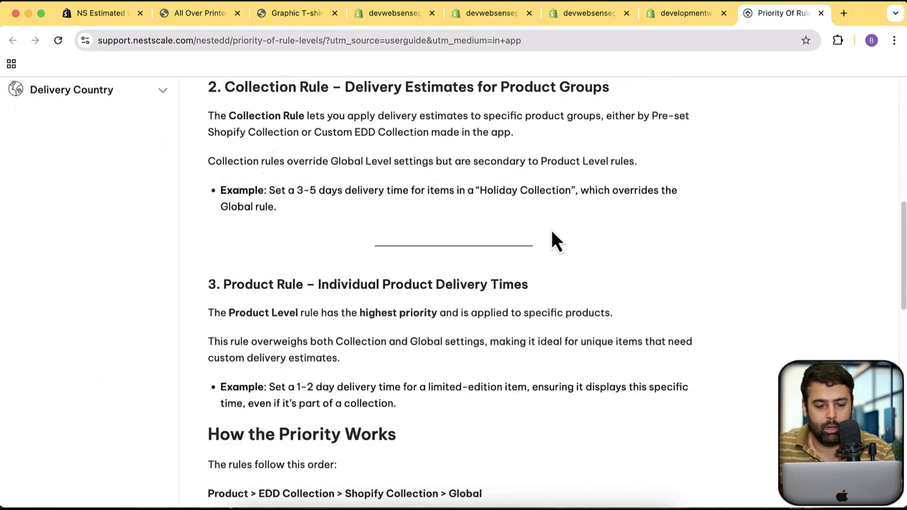
scroll(553, 240, "up", 4)
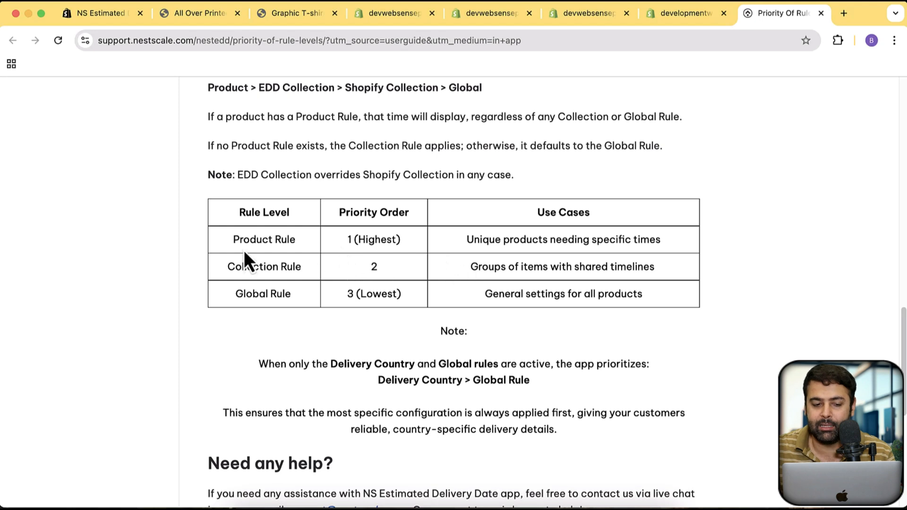
double_click(266, 240)
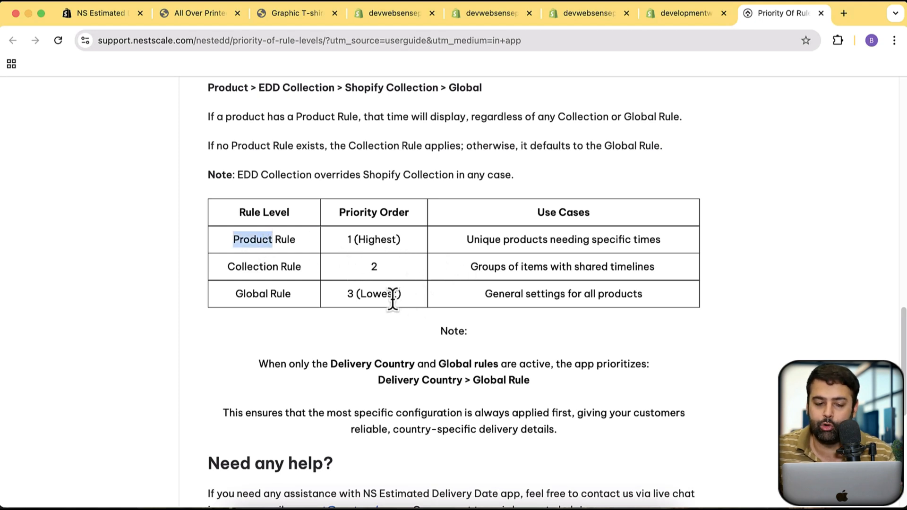
double_click(365, 294)
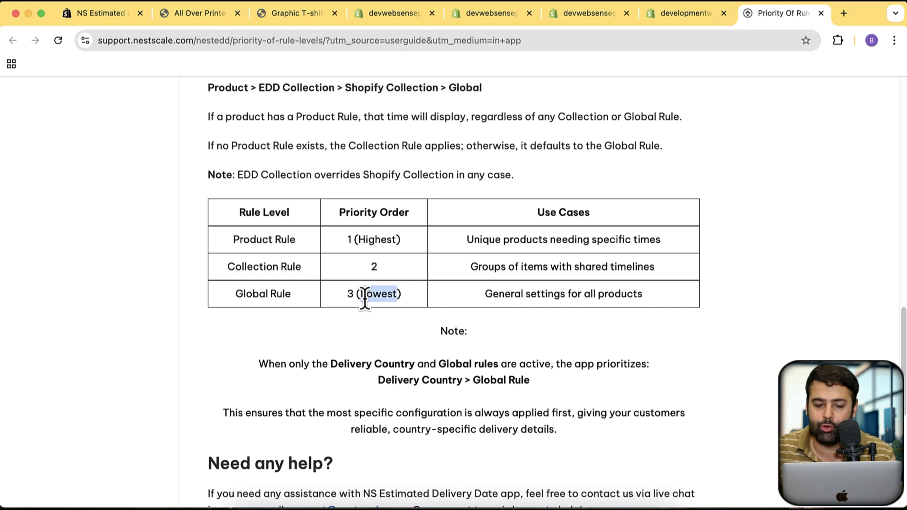
left_click(374, 272)
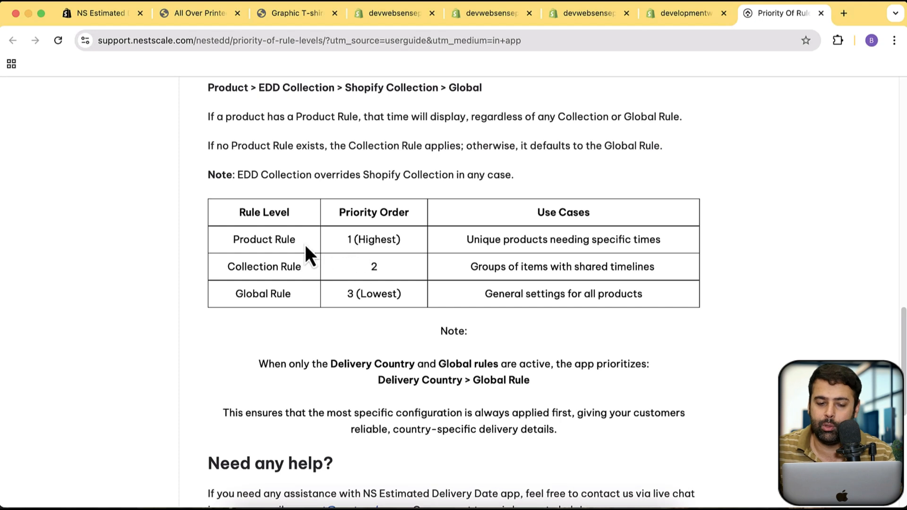
left_click_drag(305, 245, 279, 241)
left_click(279, 240)
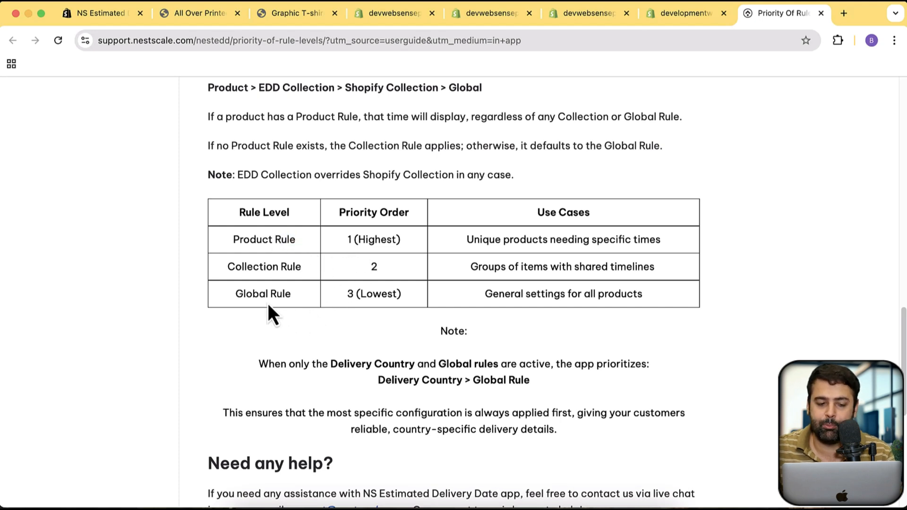
left_click_drag(237, 296, 277, 304)
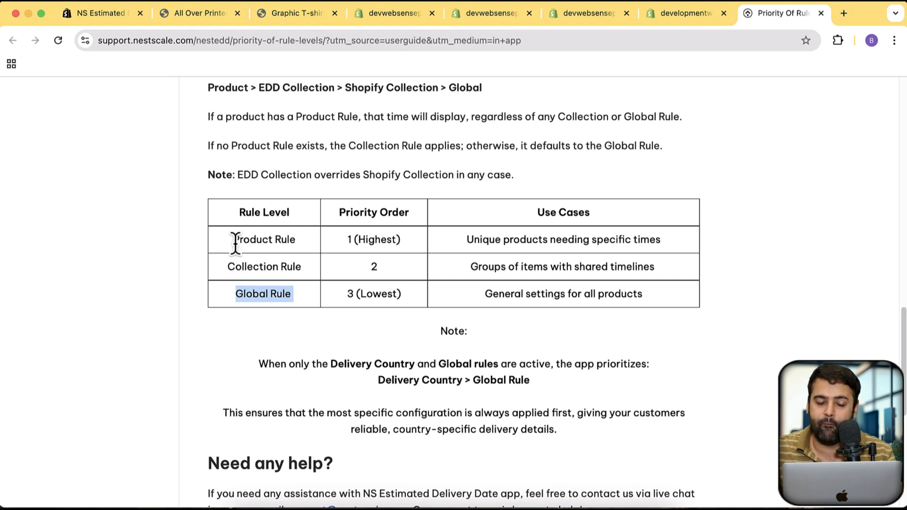
left_click_drag(235, 243, 288, 244)
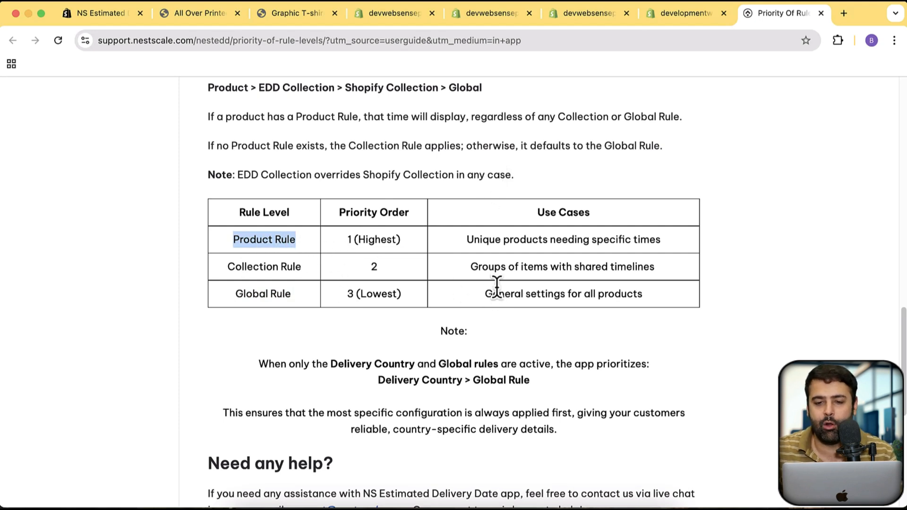
Return to the app's tab, go to the advanced settings and enable showing the widget on cart & checkout
left_click(668, 20)
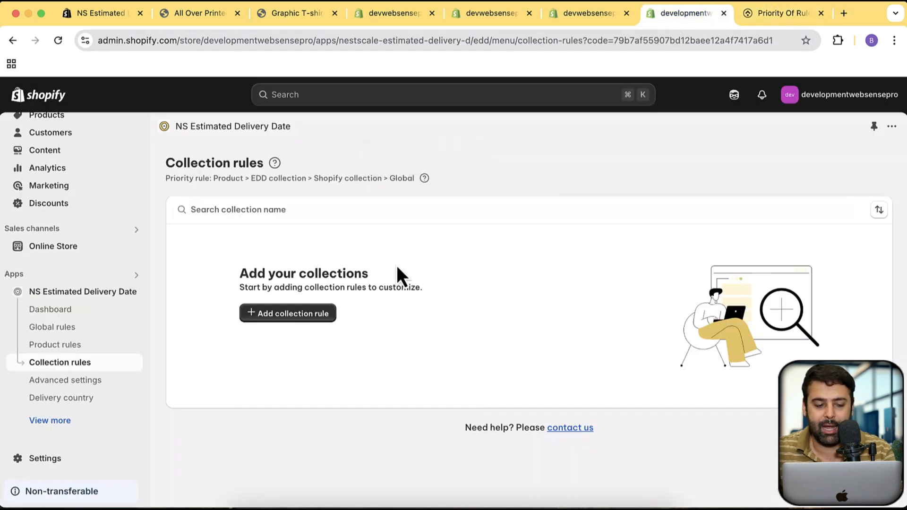
left_click(90, 380)
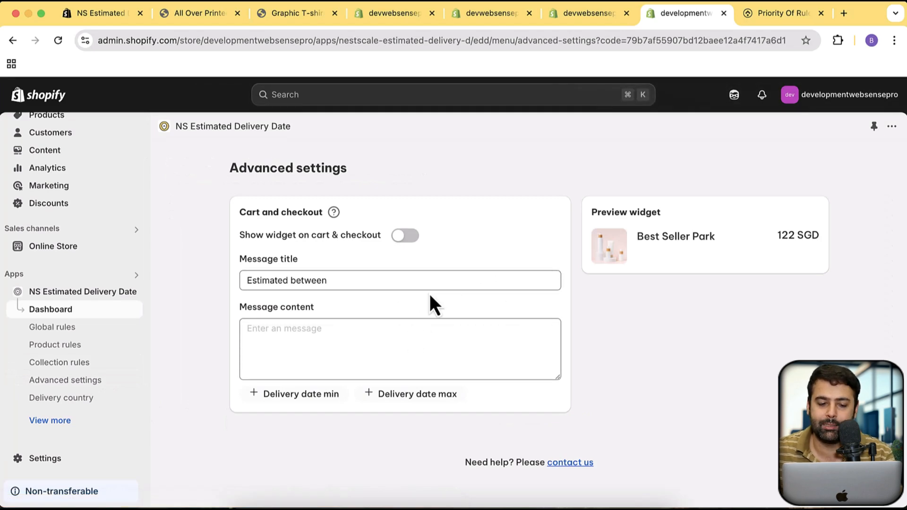
left_click(383, 356)
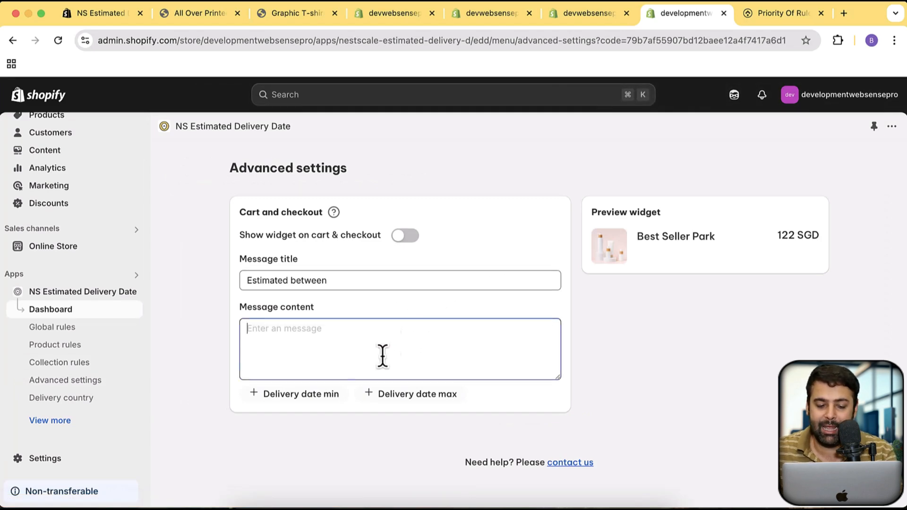
left_click(402, 237)
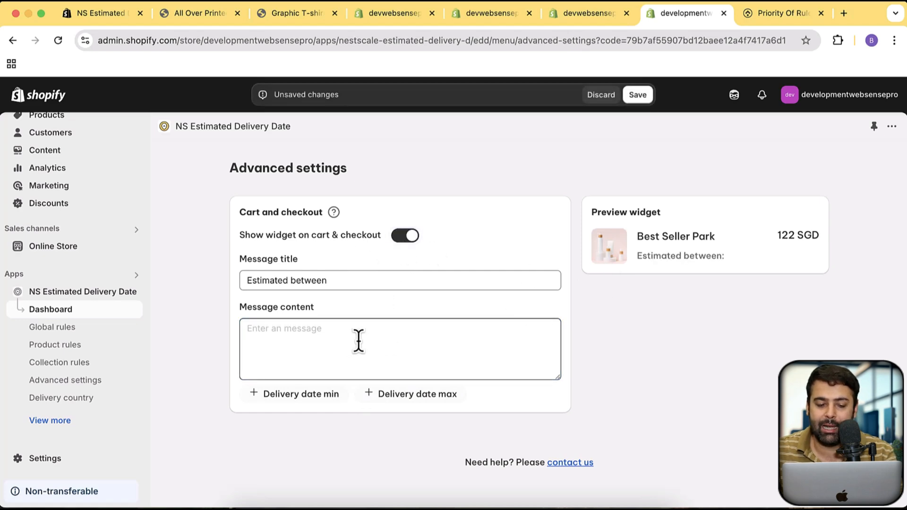
Insert the minimum and maximum delivery date variables into the message content, placing the maximum date on its own line
left_click(302, 393)
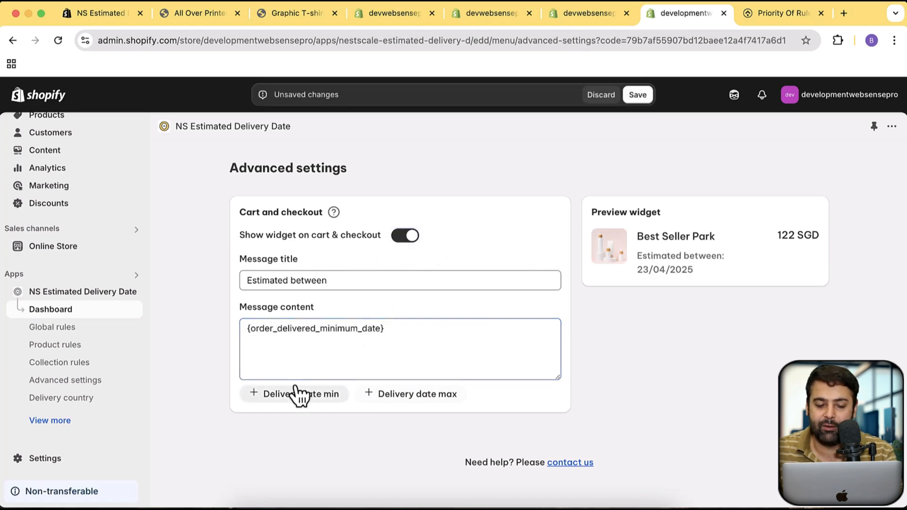
left_click(413, 407)
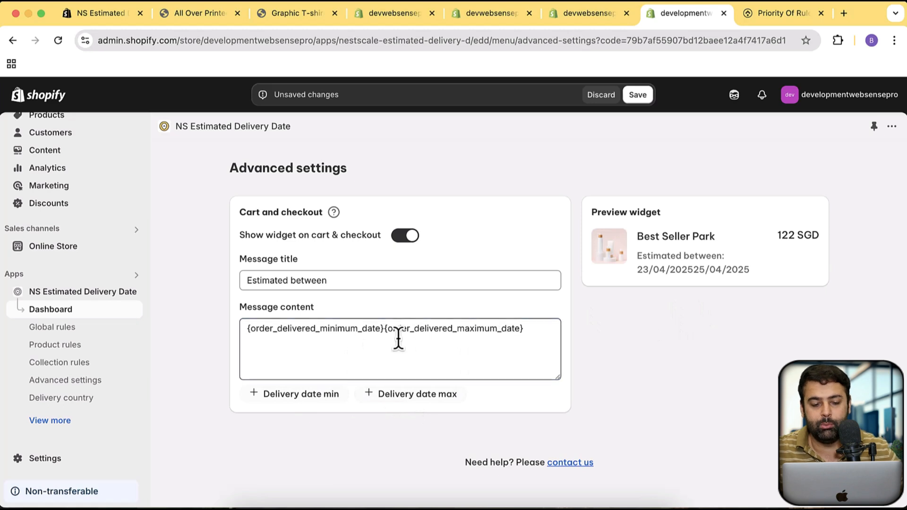
left_click(385, 331)
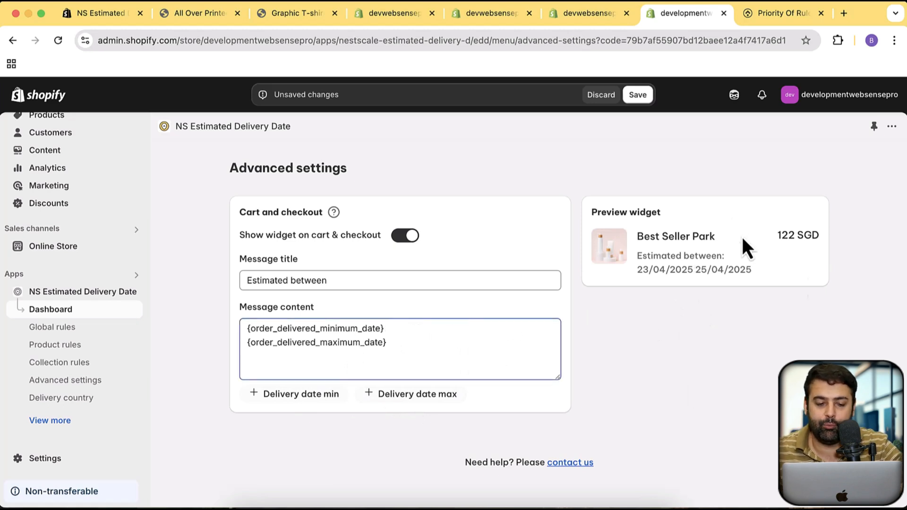
Put "Delivery Date: " before the minimum delivery date variable in the message content and remove the maximum delivery date variable
type("Delivery Date")
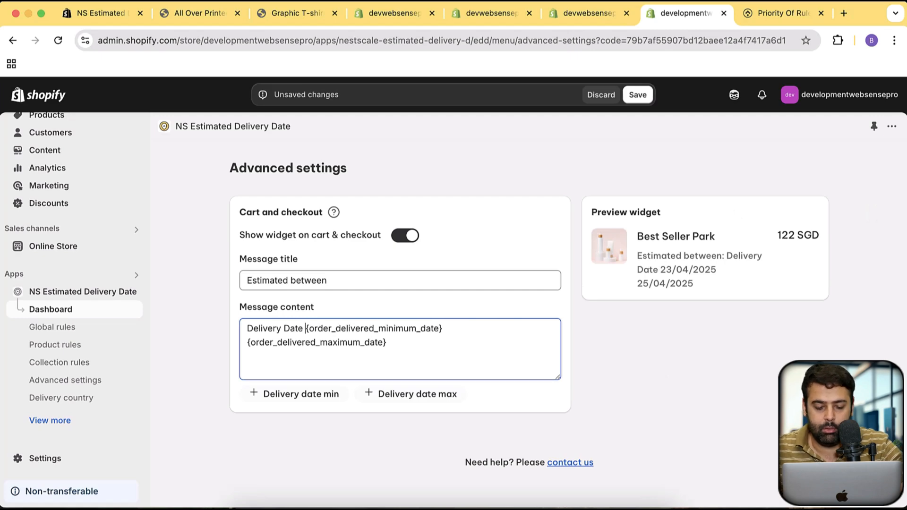
key("BackSpace")
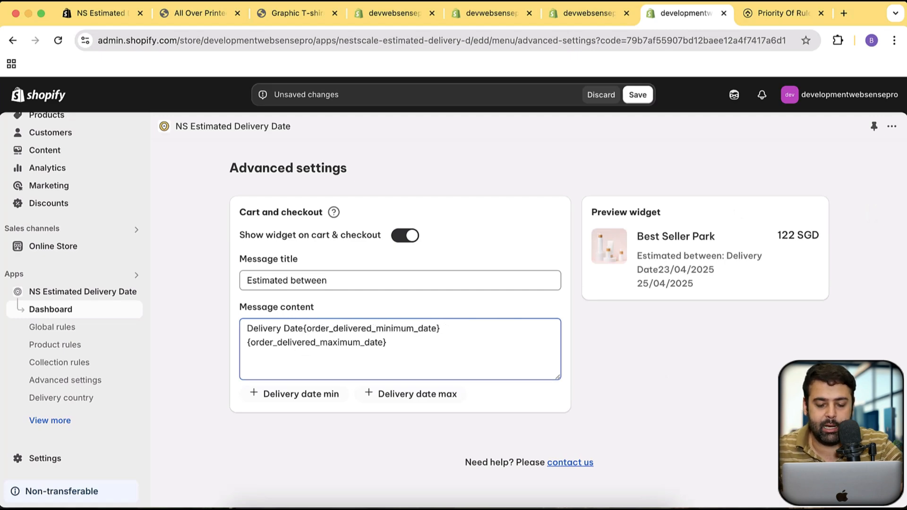
type(":")
left_click(387, 343)
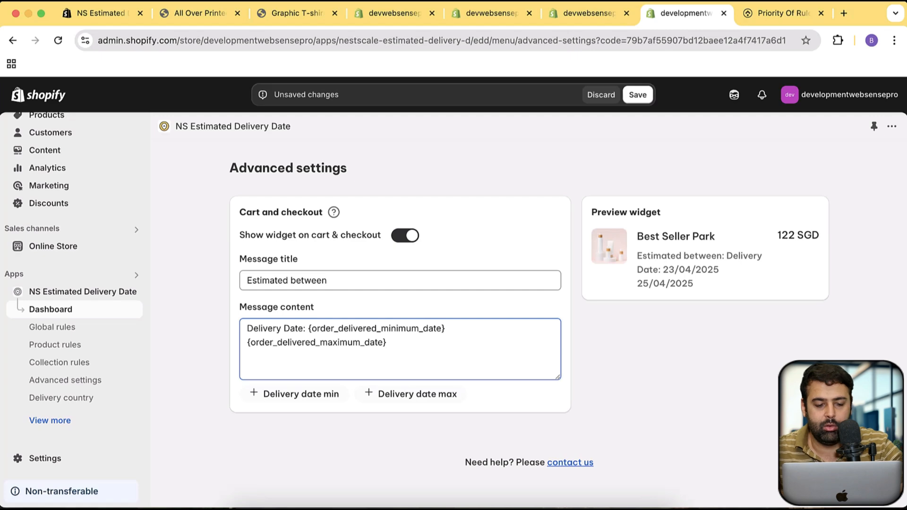
key("super+BackSpace")
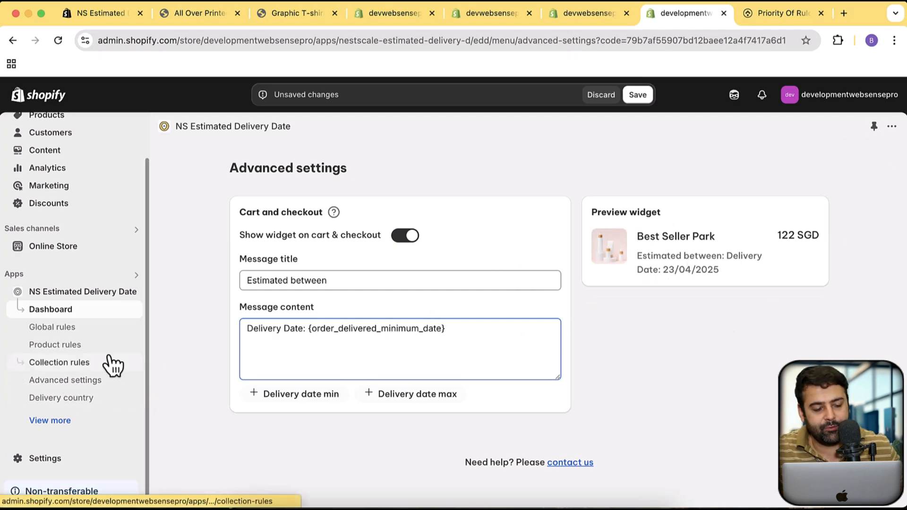
Show the app's remaining navigation entries and discard the unsaved changes in the advanced settings
left_click(66, 421)
scroll(95, 388, "down", 1)
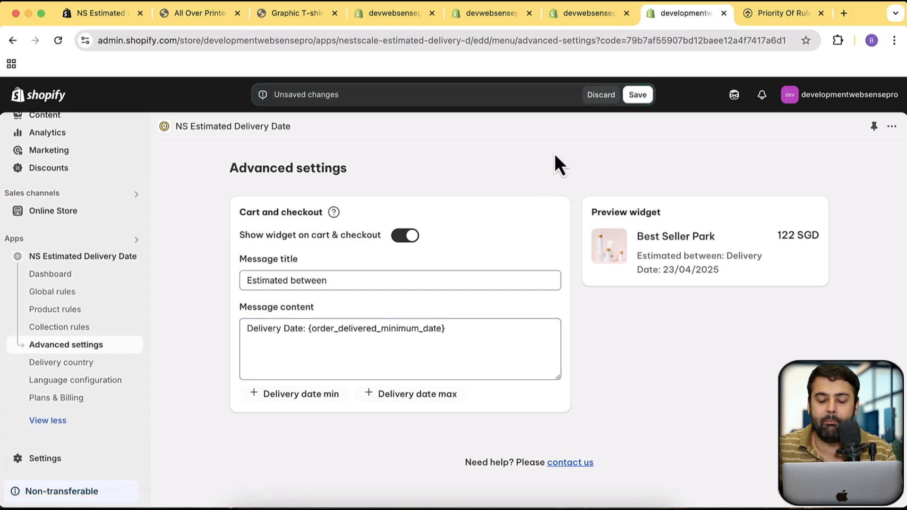
left_click(601, 95)
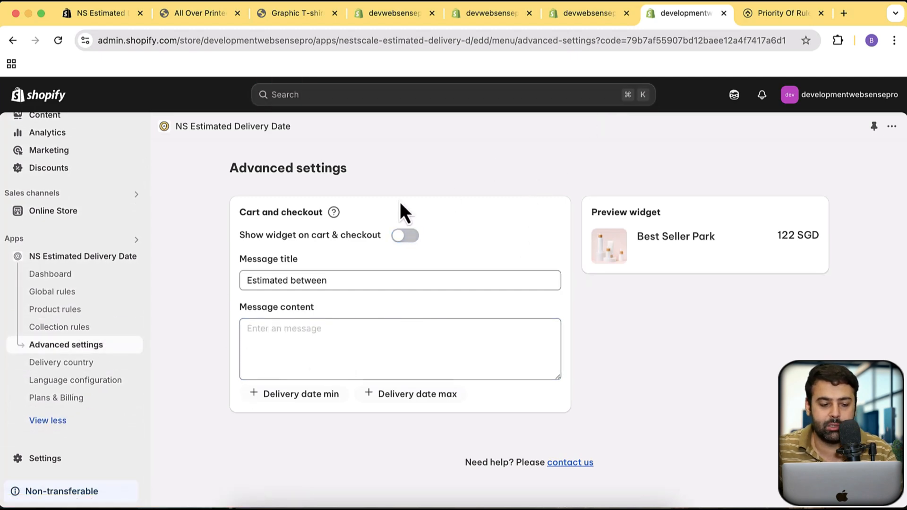
Start a new language configuration for Indonesian and review its text, date format and label icon settings
left_click(104, 382)
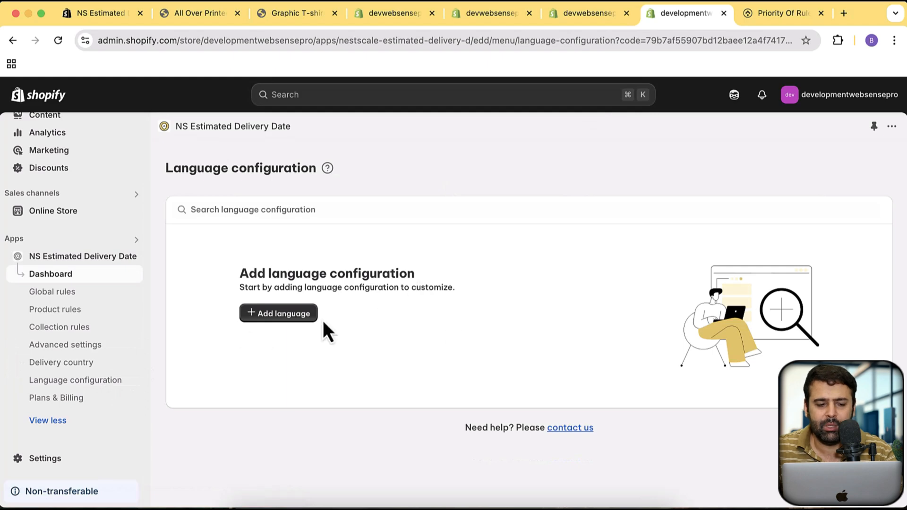
left_click(284, 314)
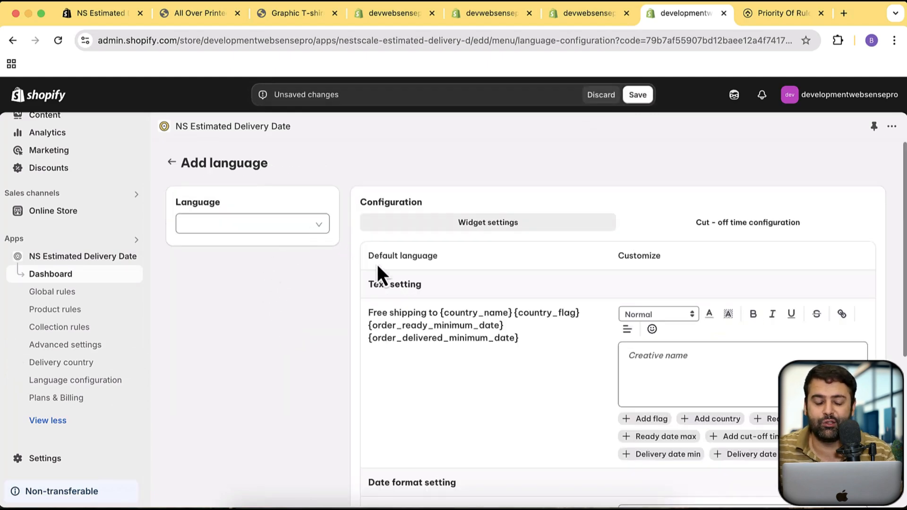
left_click(311, 232)
scroll(293, 307, "down", 10)
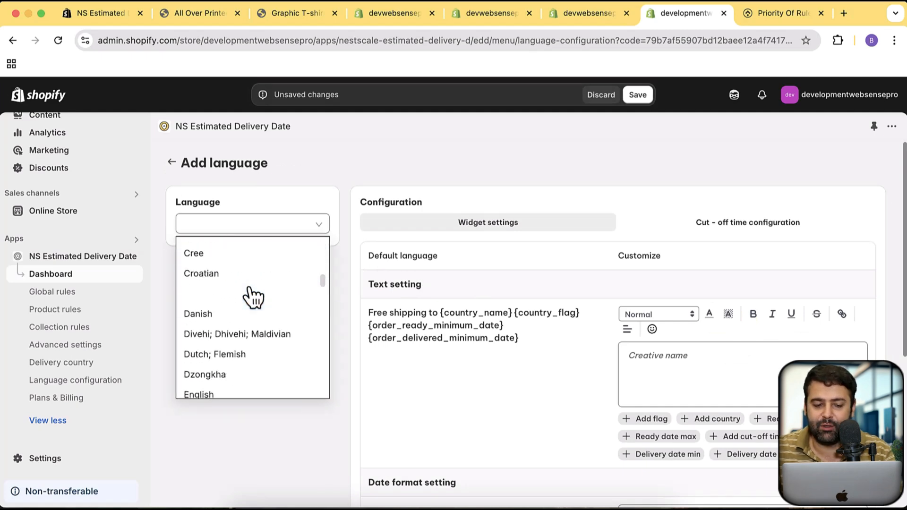
scroll(253, 293, "down", 10)
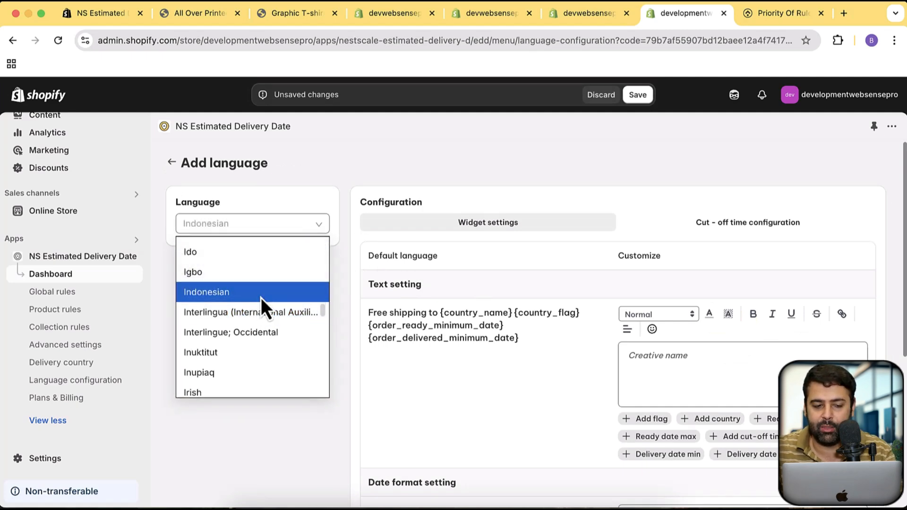
left_click(261, 292)
scroll(657, 302, "down", 4)
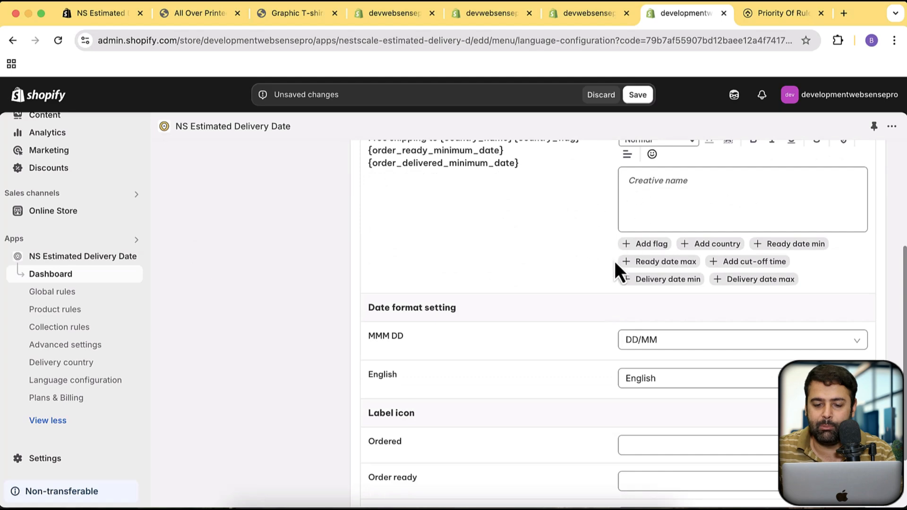
scroll(614, 260, "up", 3)
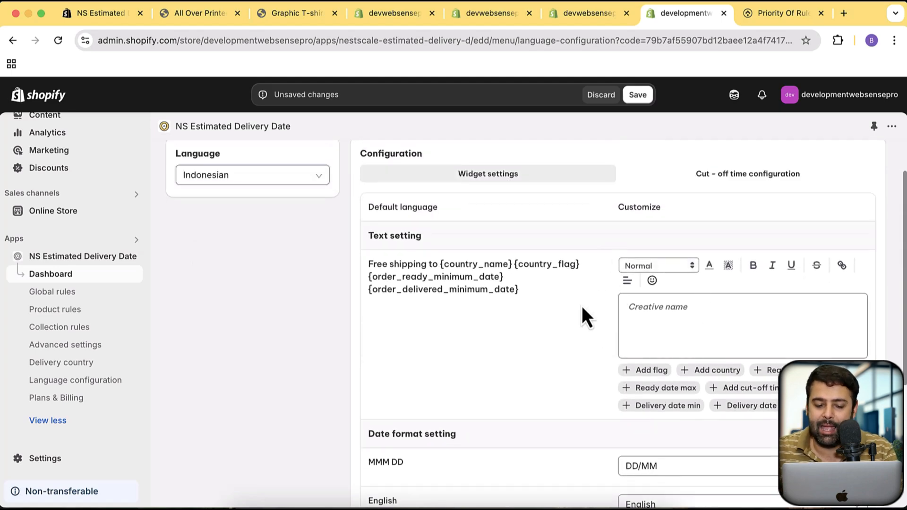
scroll(674, 328, "down", 5)
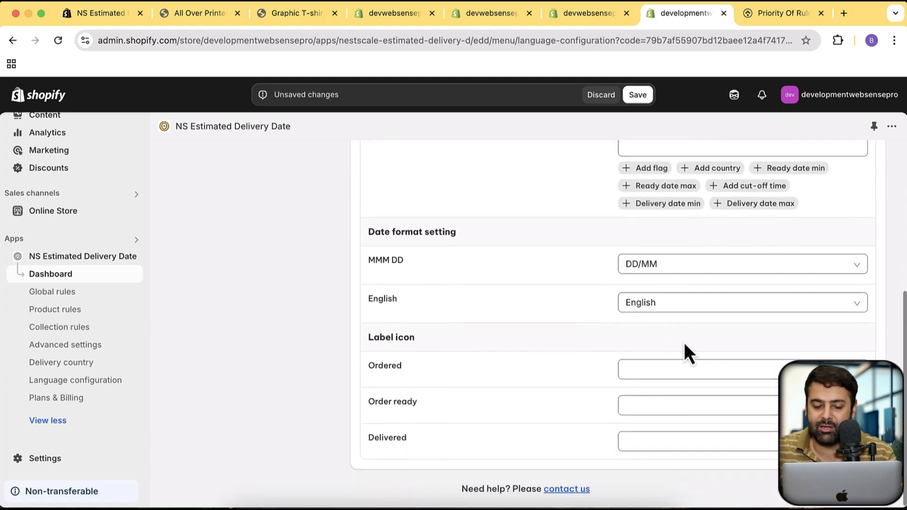
scroll(575, 364, "up", 6)
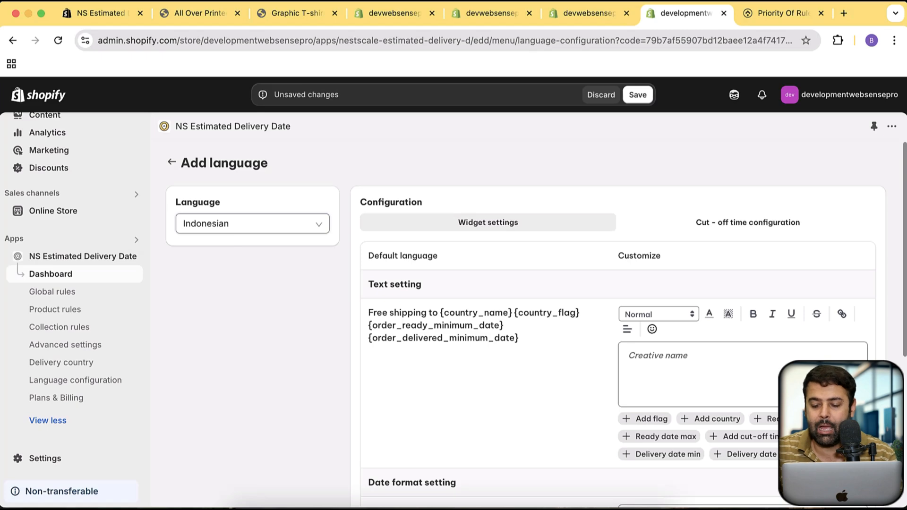
Open the NestScale support chat, view the conversation, and close it without sending a message
left_click(874, 478)
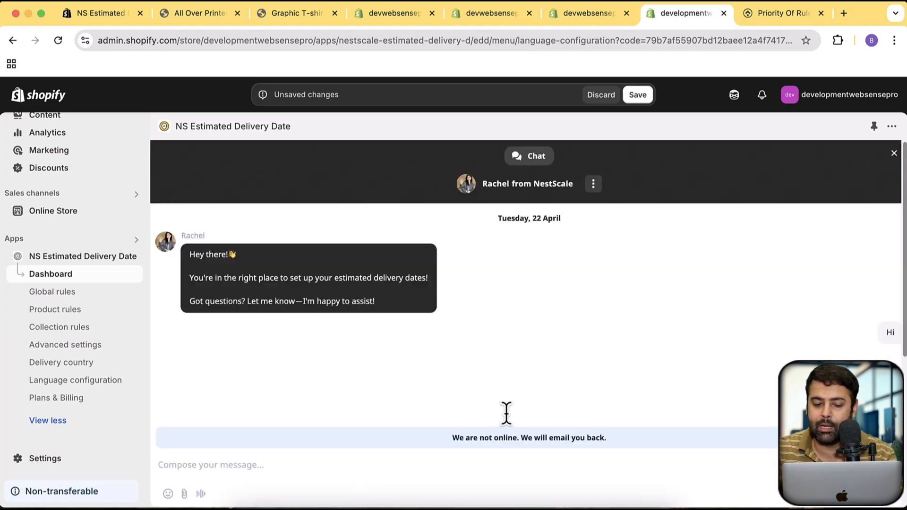
left_click(588, 449)
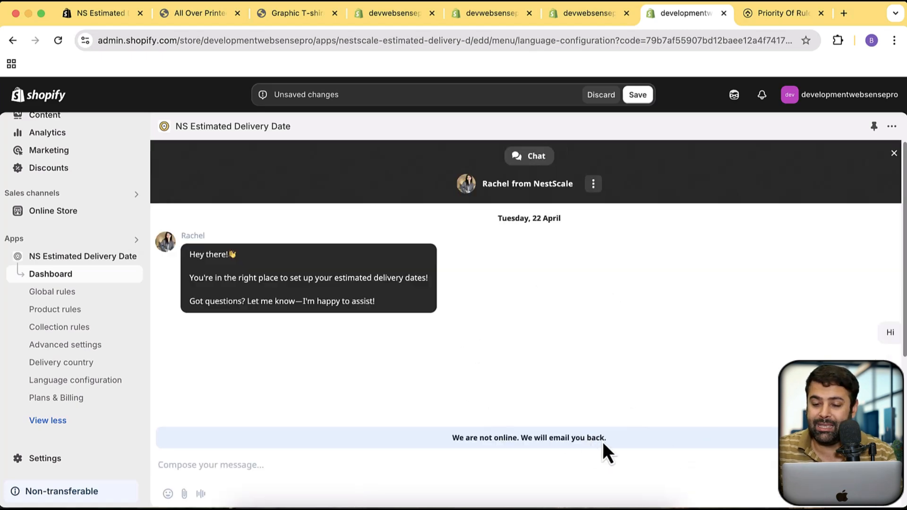
left_click(894, 154)
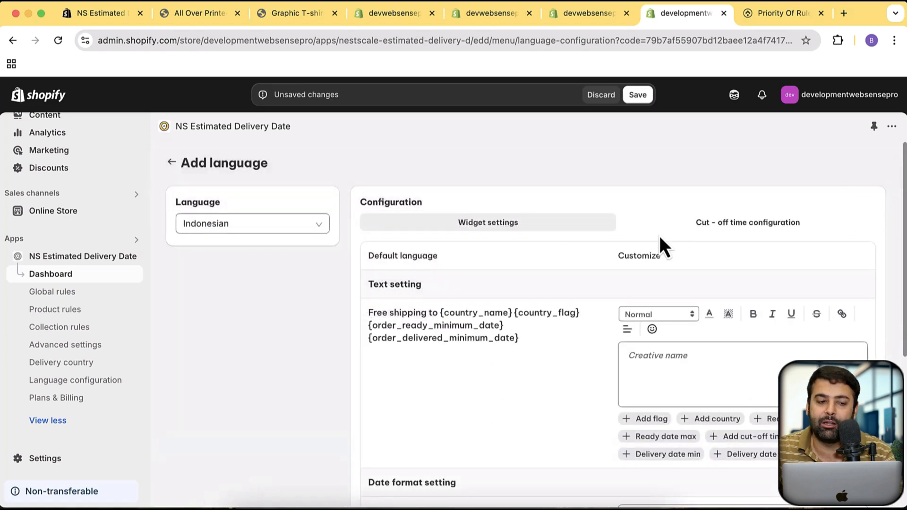